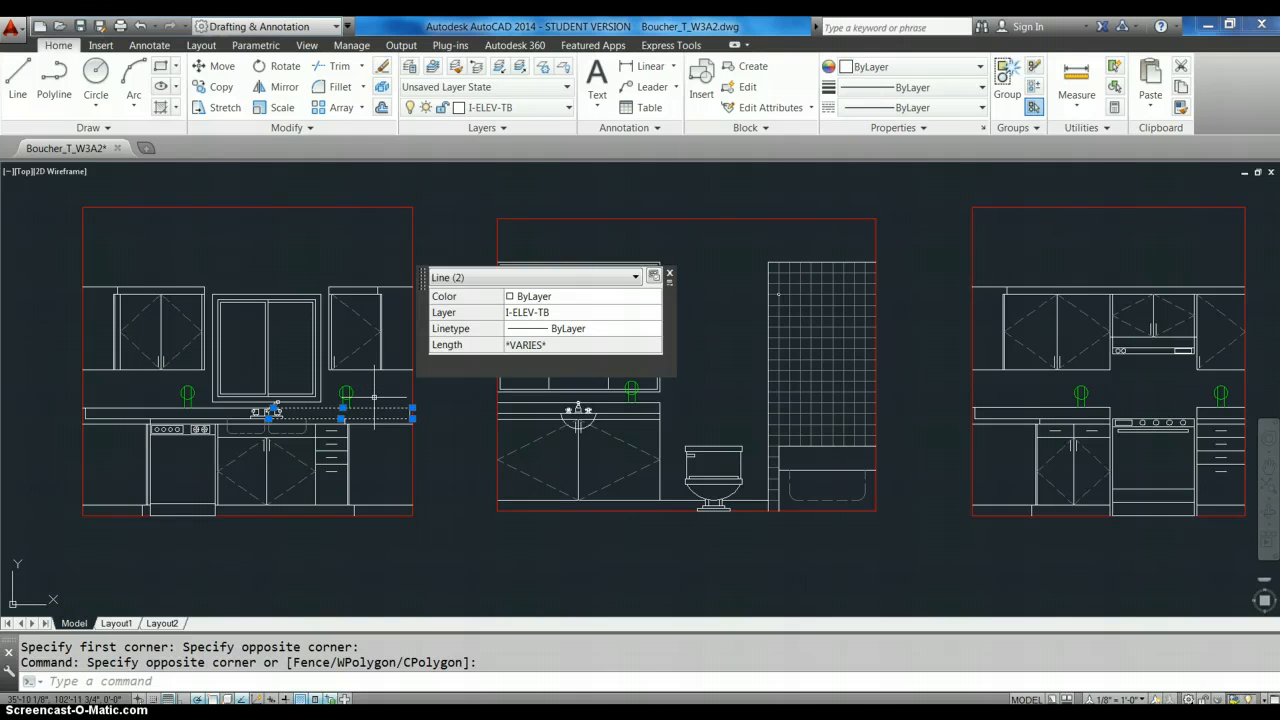
- Clear the selection and zoom to a window around the kitchen elevation with the sink and window
click(669, 273)
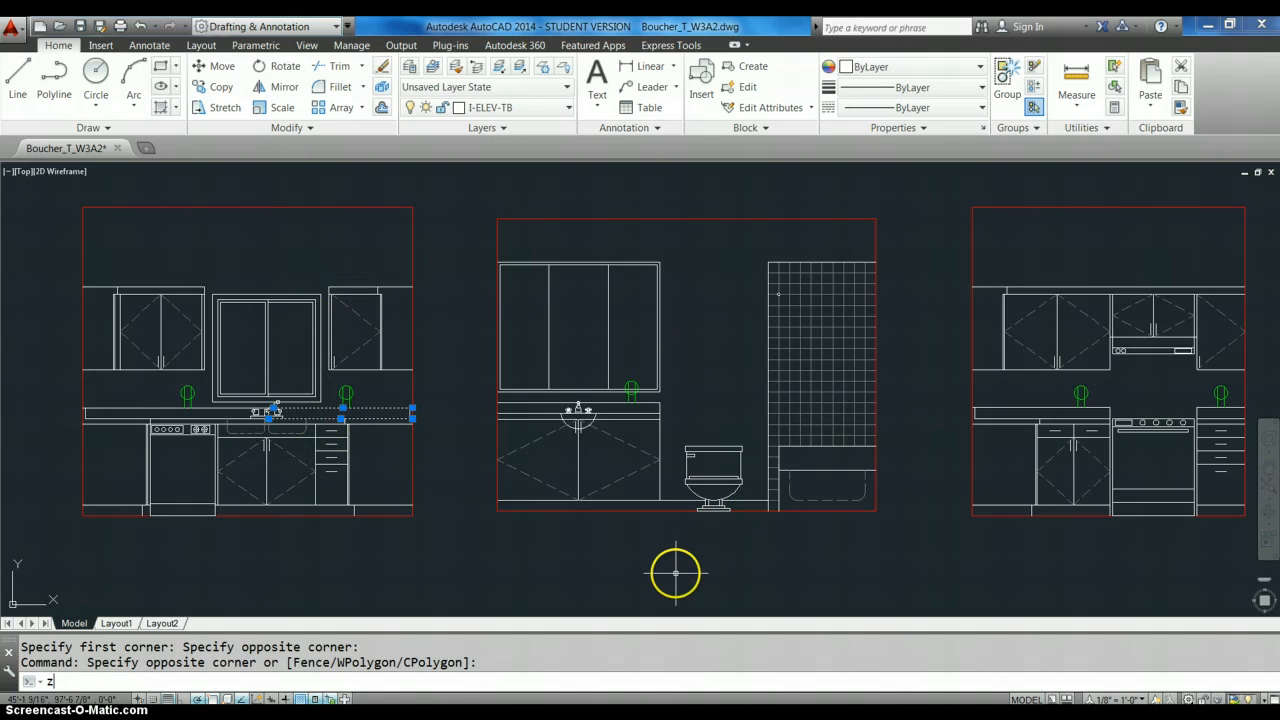
key(Return)
text(w)
key(Return)
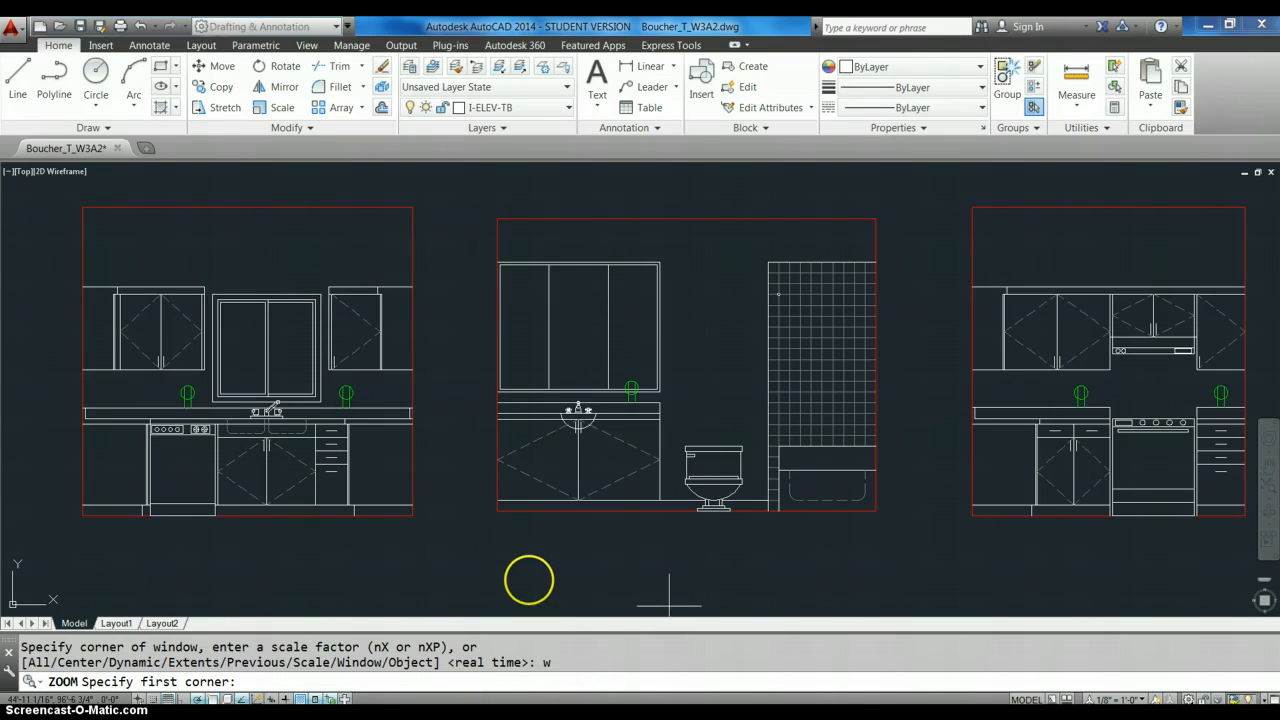
click(426, 528)
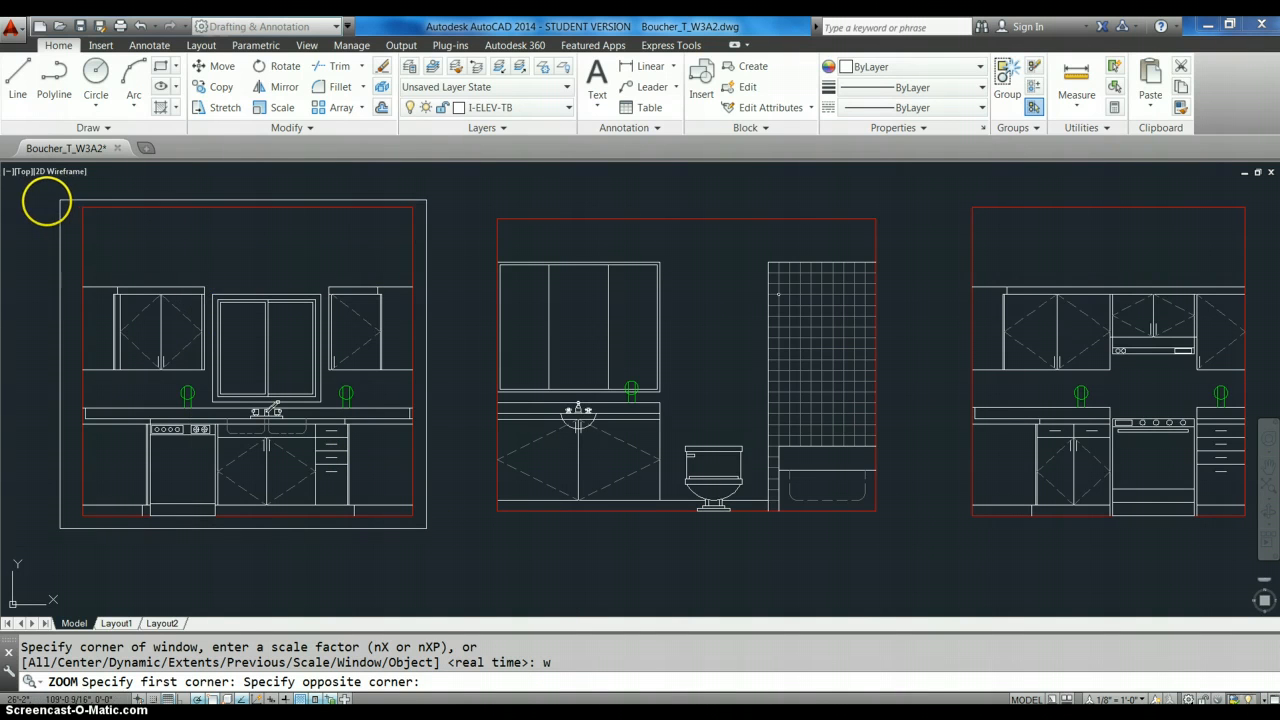
click(58, 201)
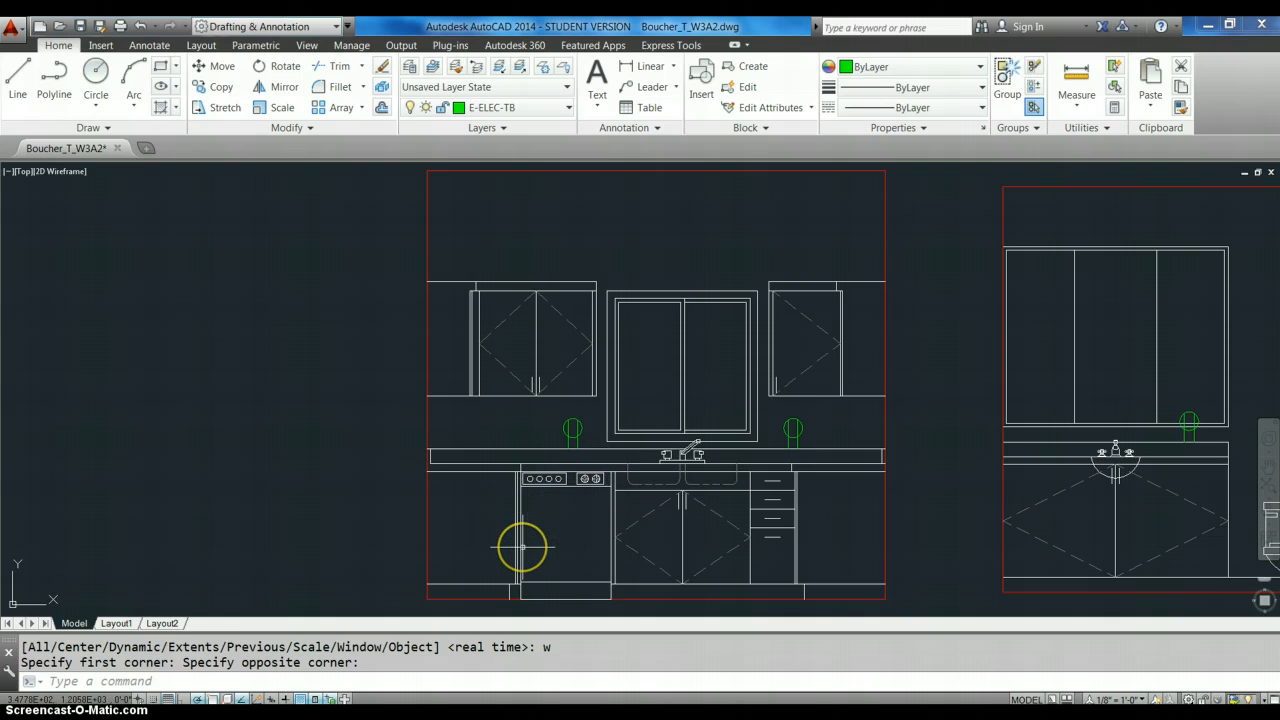
- Trim the counter underside and toe-kick lines left of the dishwasher, using the adjacent vertical cabinet and toe-kick lines as cutting edges
text(tr)
key(Return)
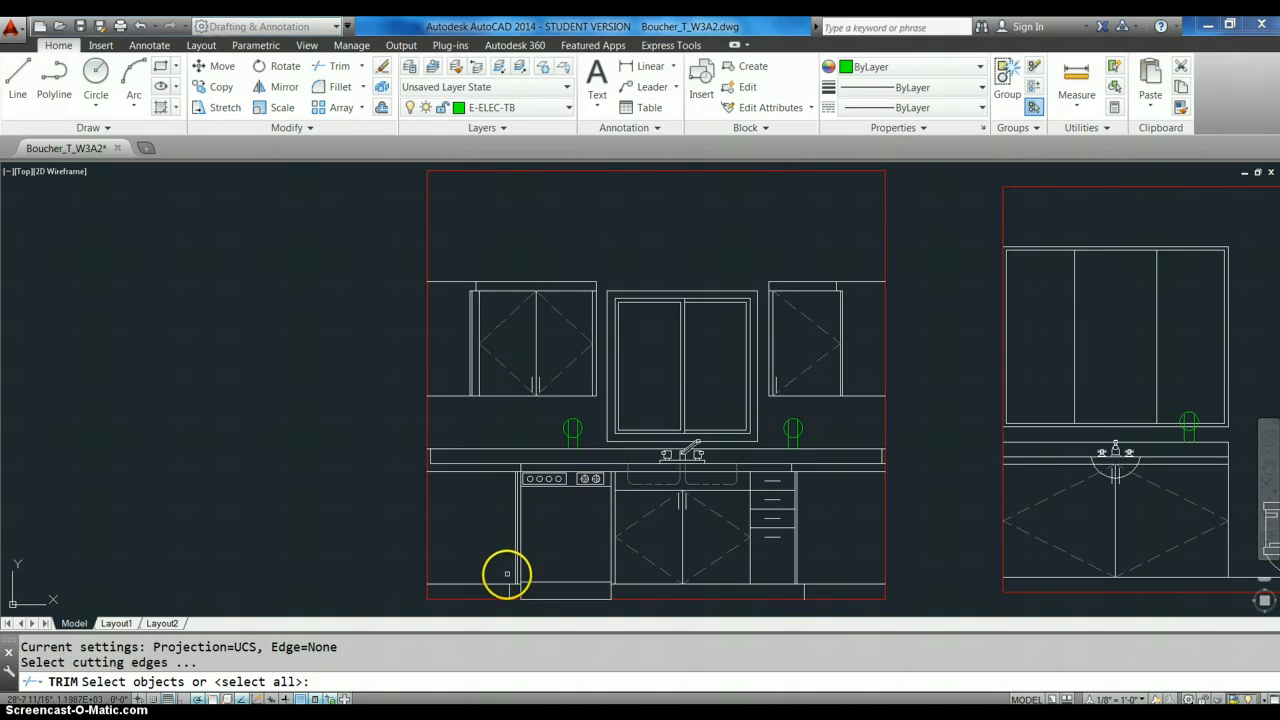
click(507, 588)
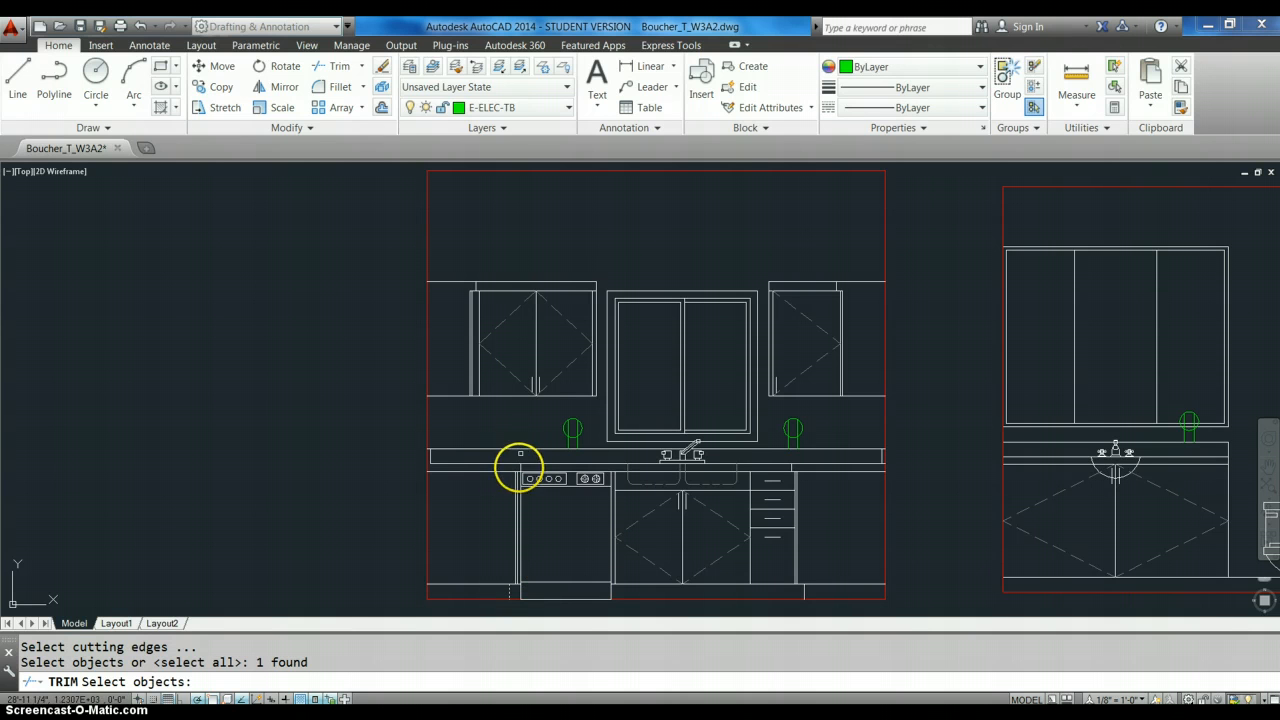
click(514, 481)
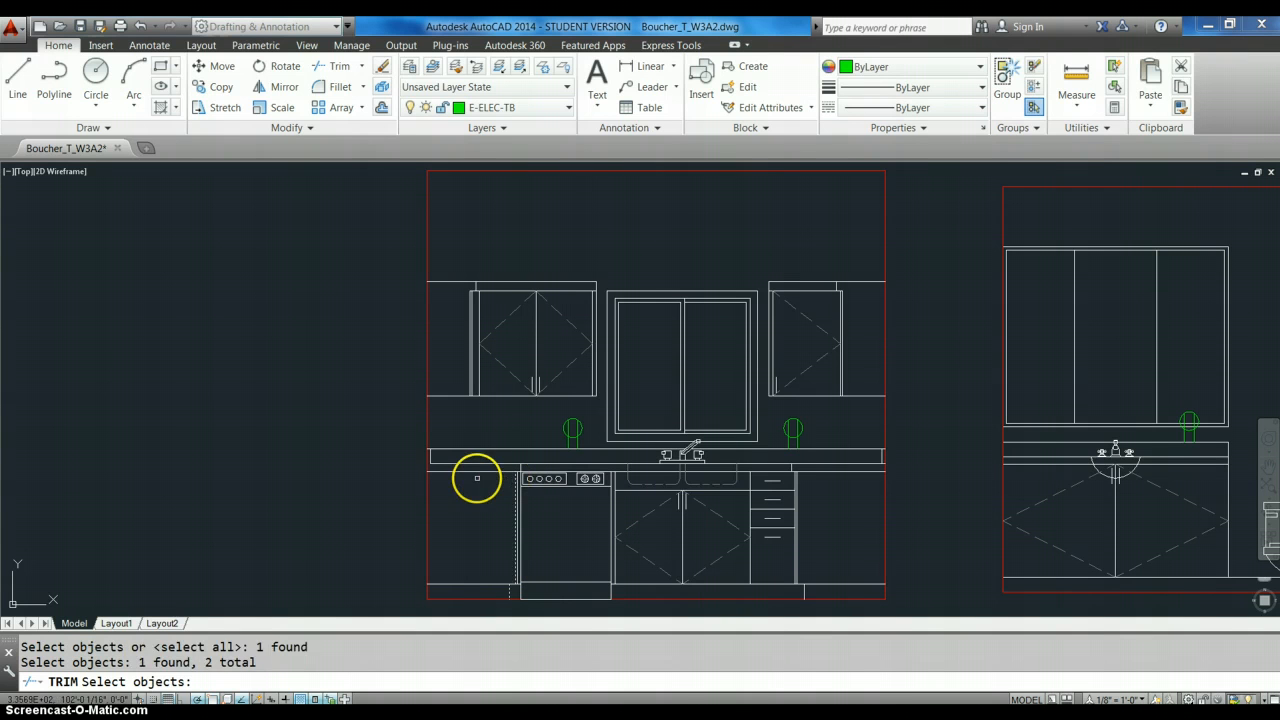
key(Return)
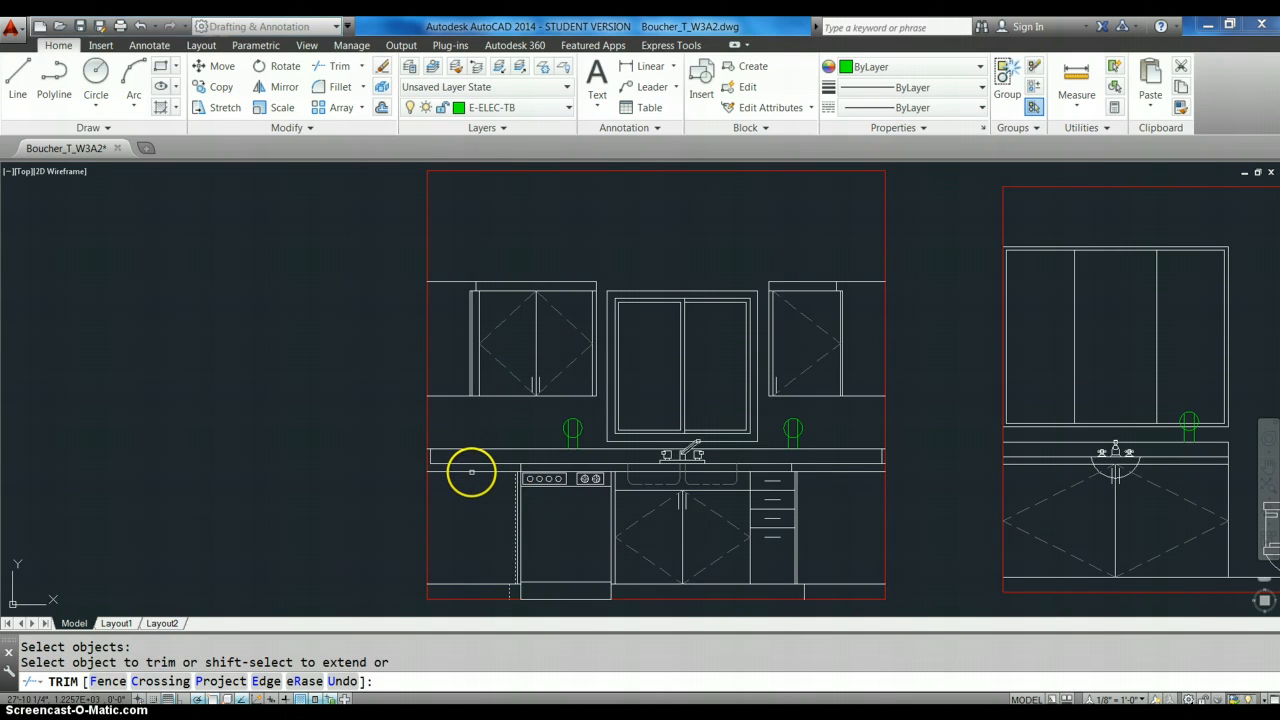
click(471, 473)
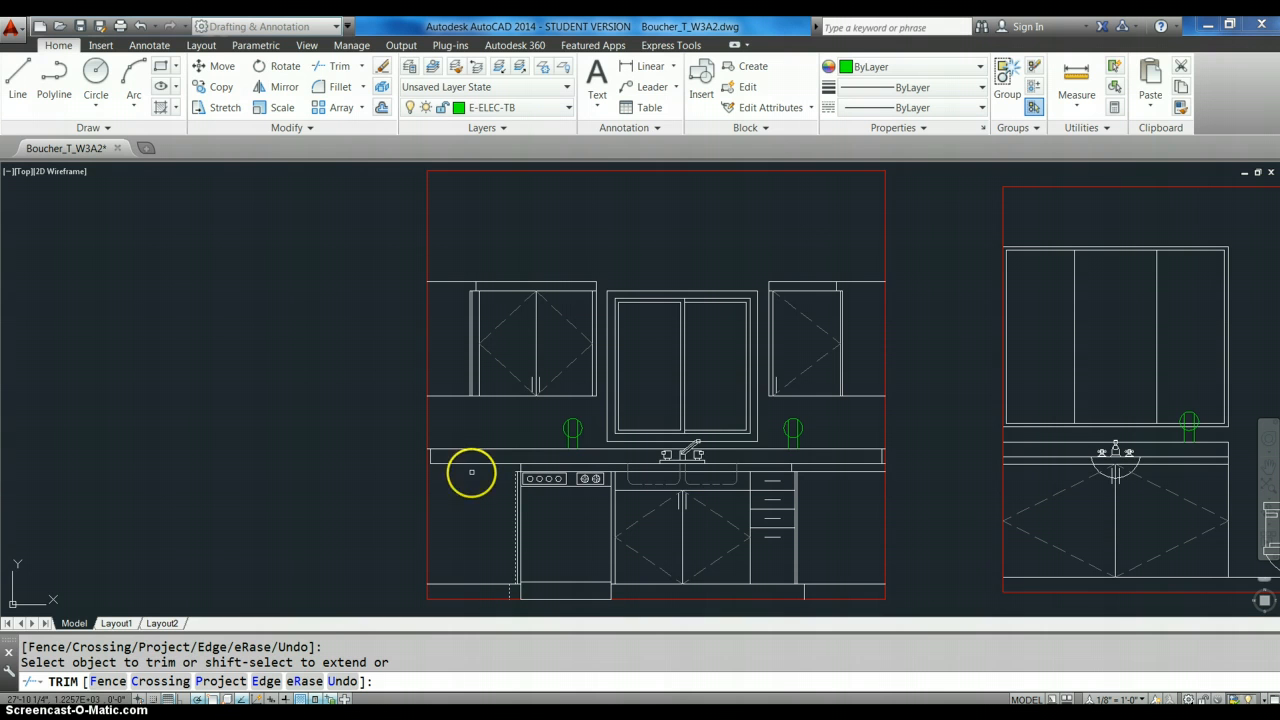
click(477, 582)
right_click(487, 302)
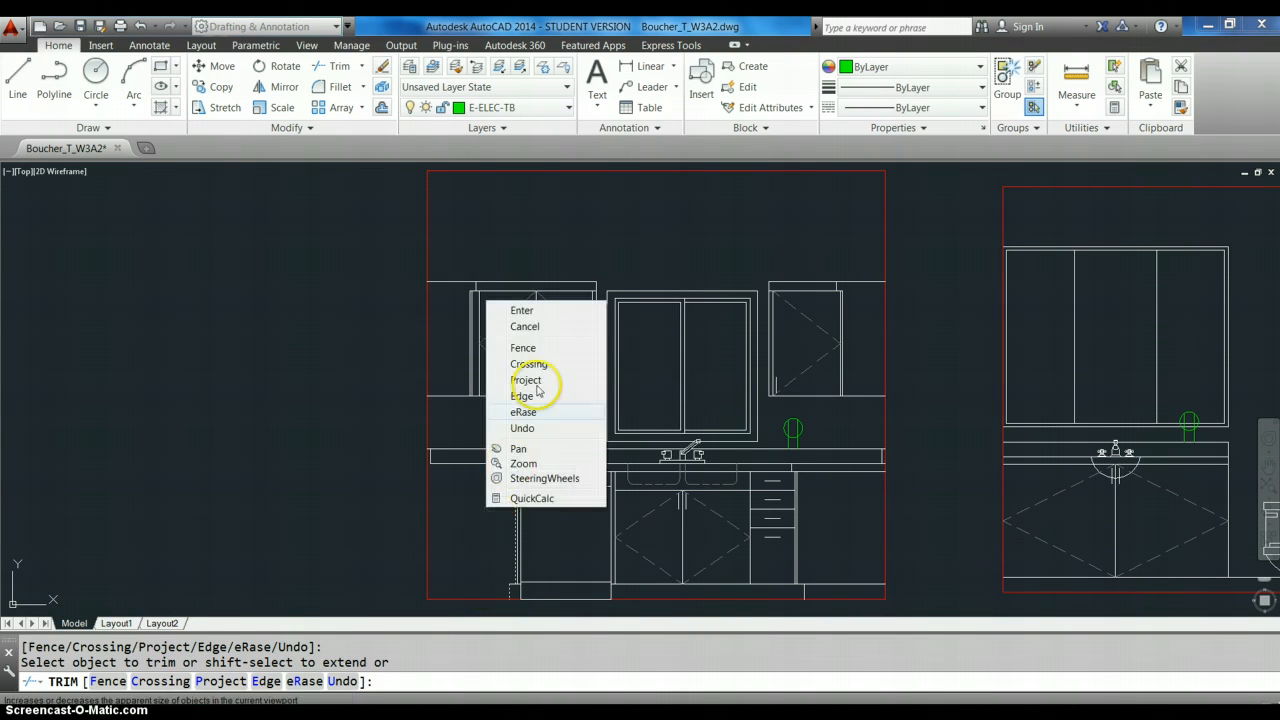
click(522, 311)
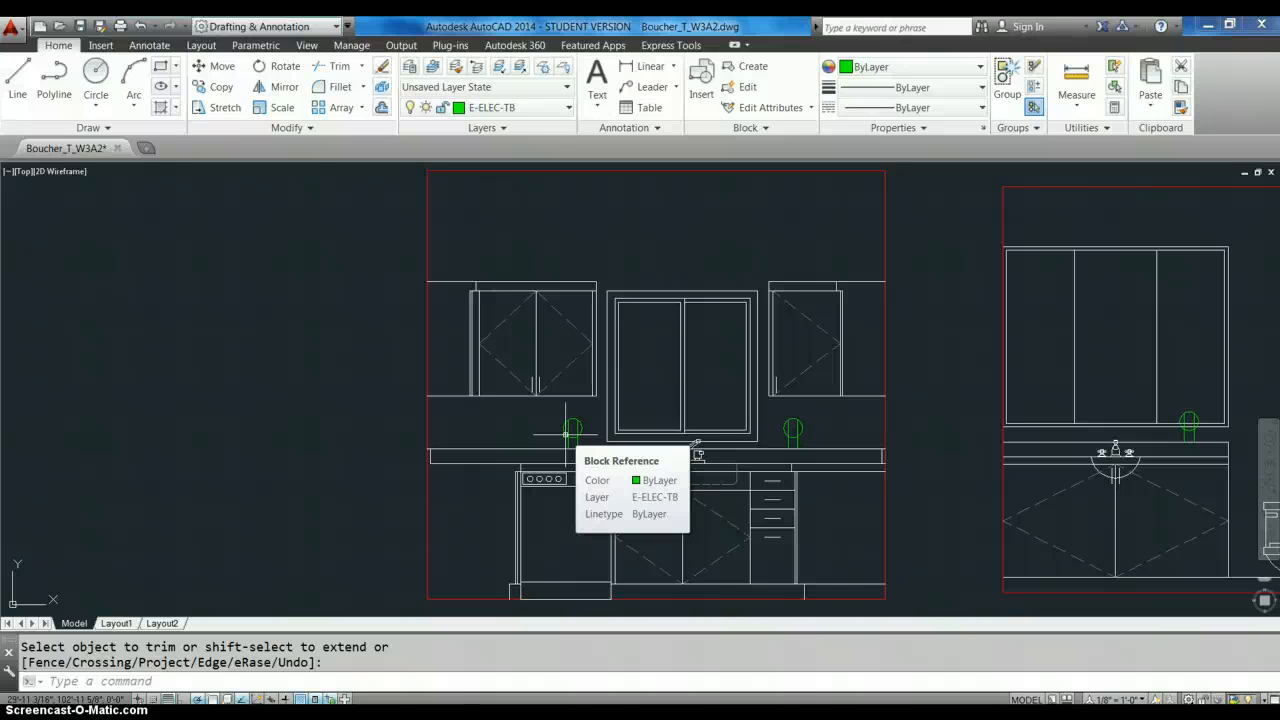
- Draw a 2.5 by 4.5 inch rectangle above the counter, left of the green outlet symbol by the window
scroll(566, 434, up, 4)
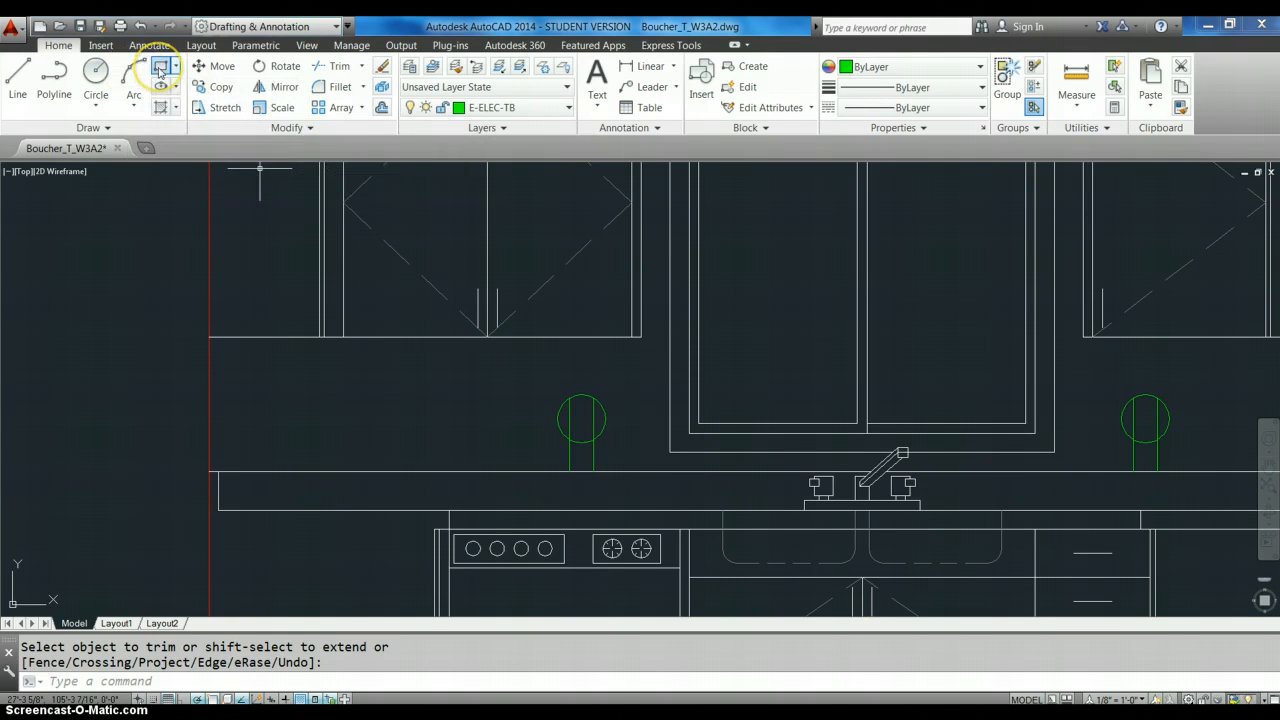
click(159, 68)
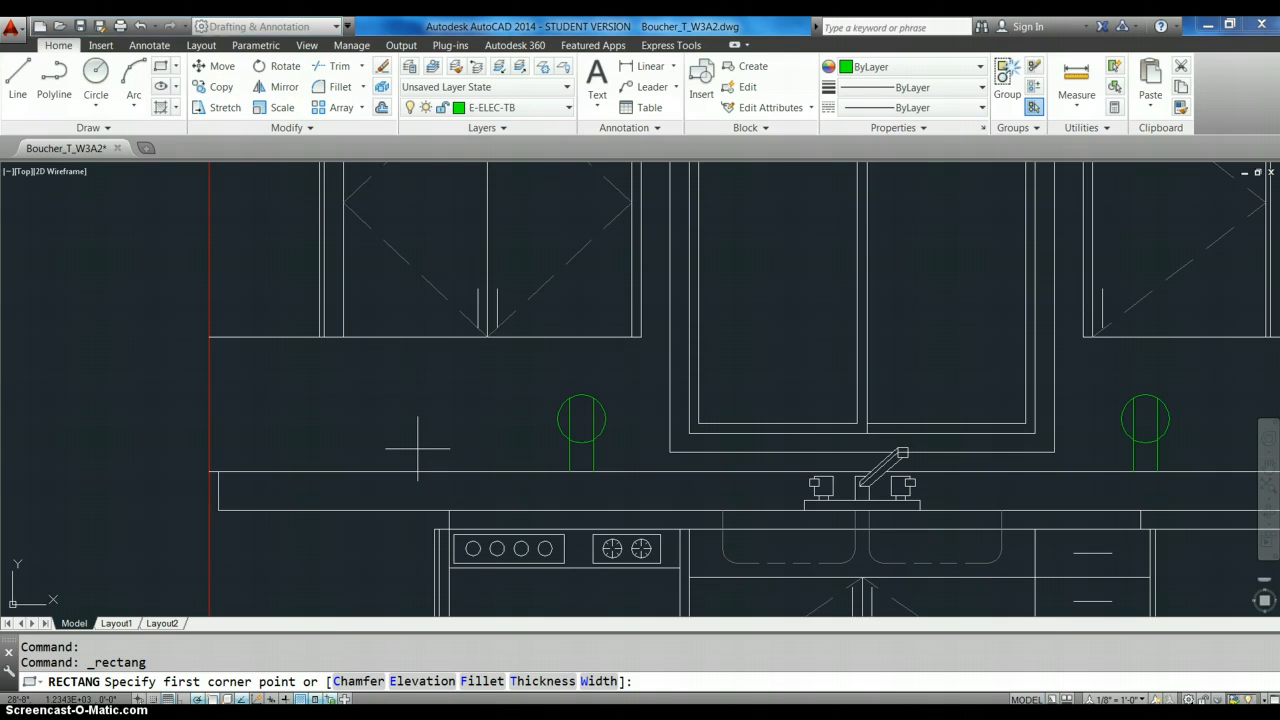
click(418, 448)
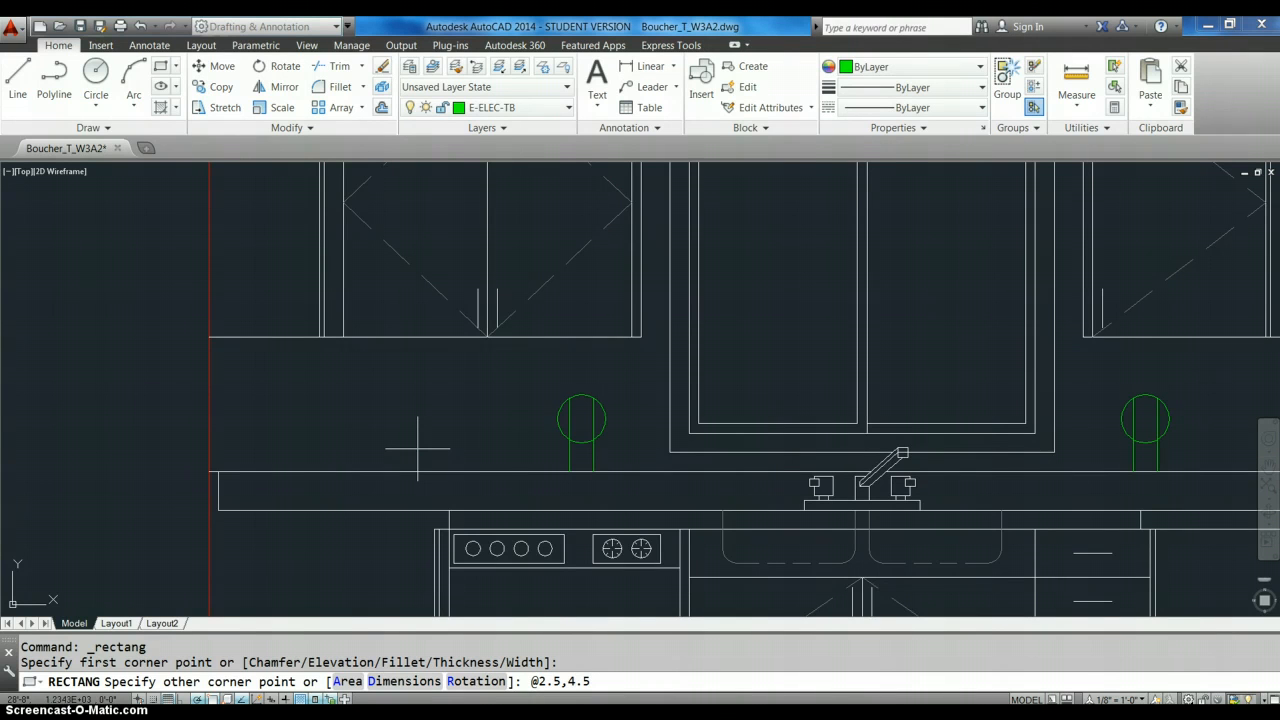
key(Return)
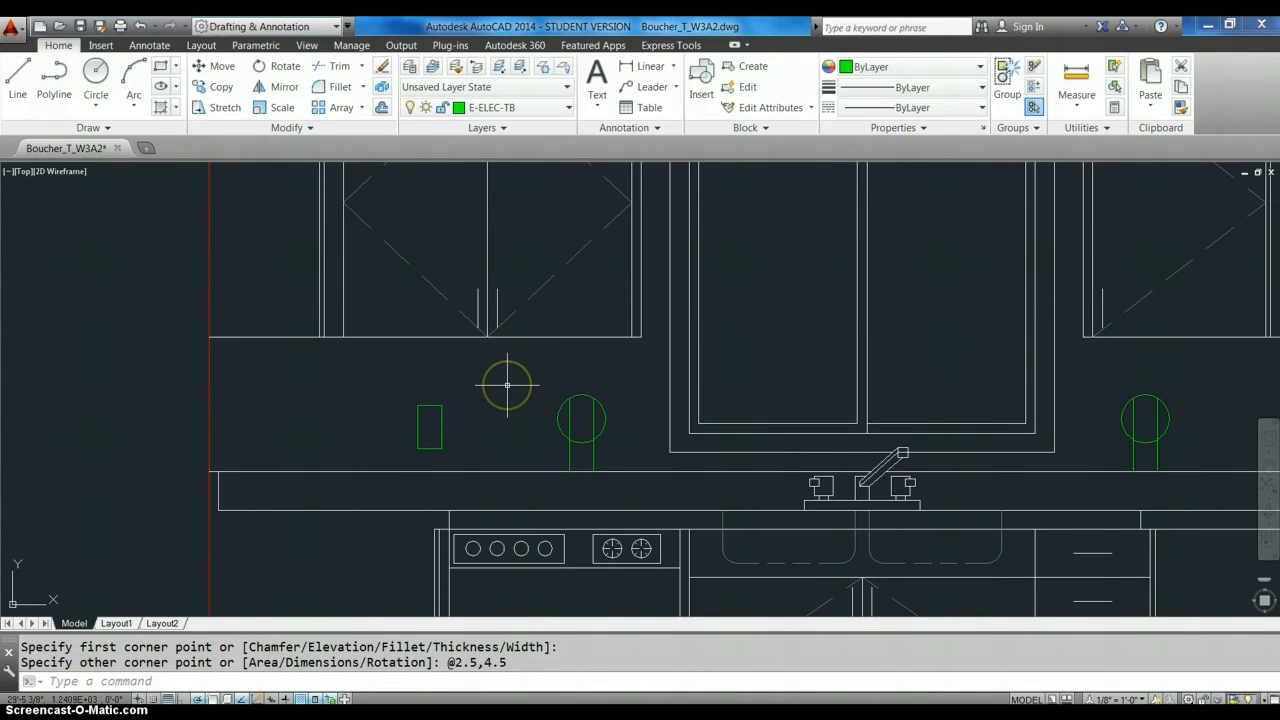
click(462, 436)
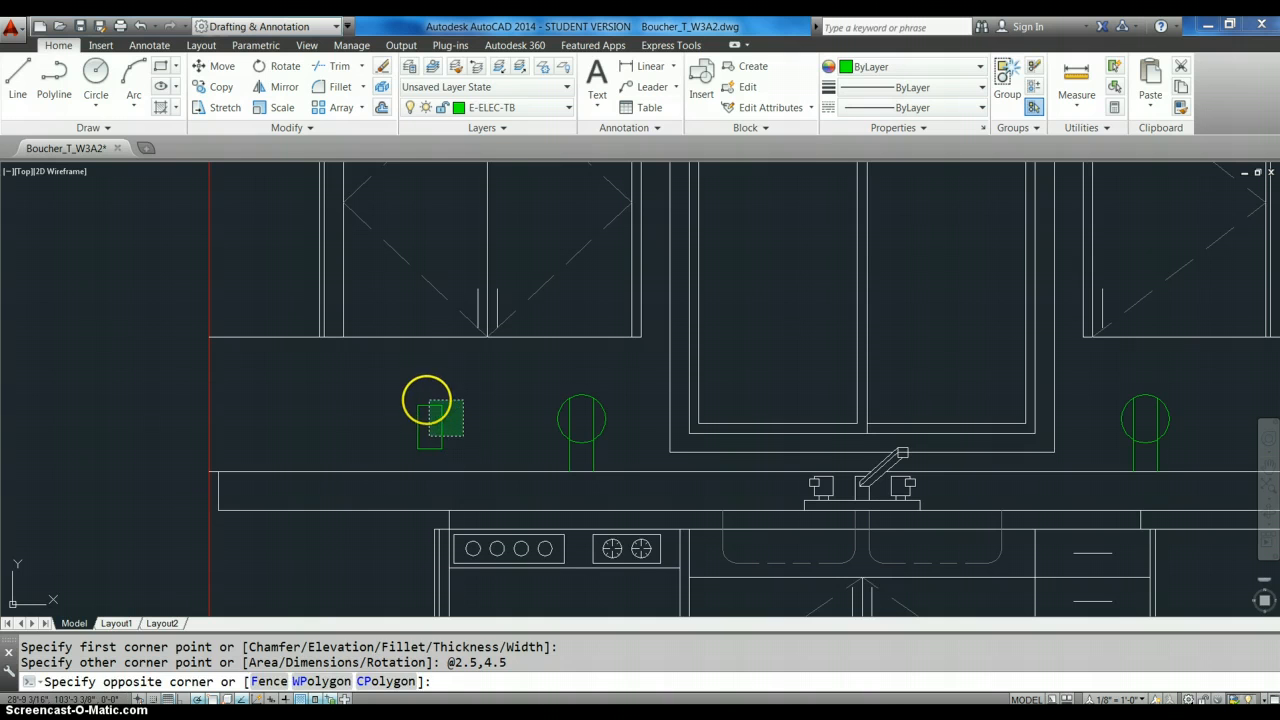
click(427, 401)
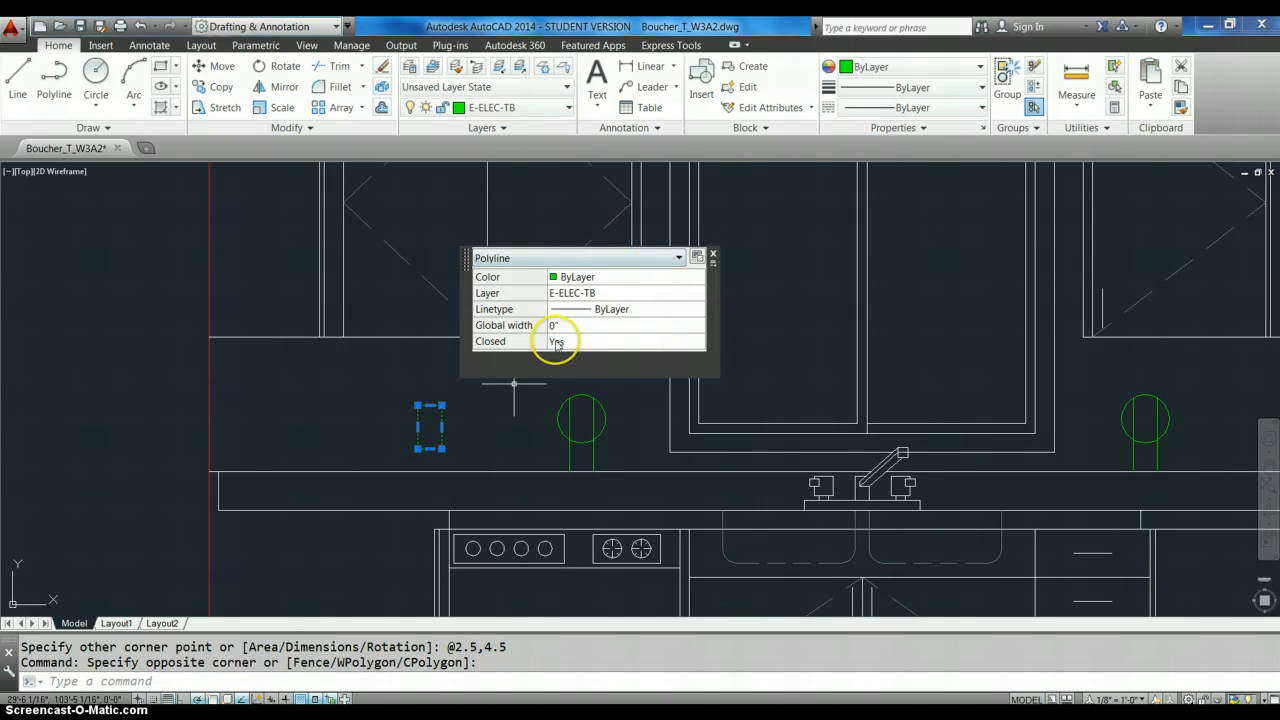
key(Escape)
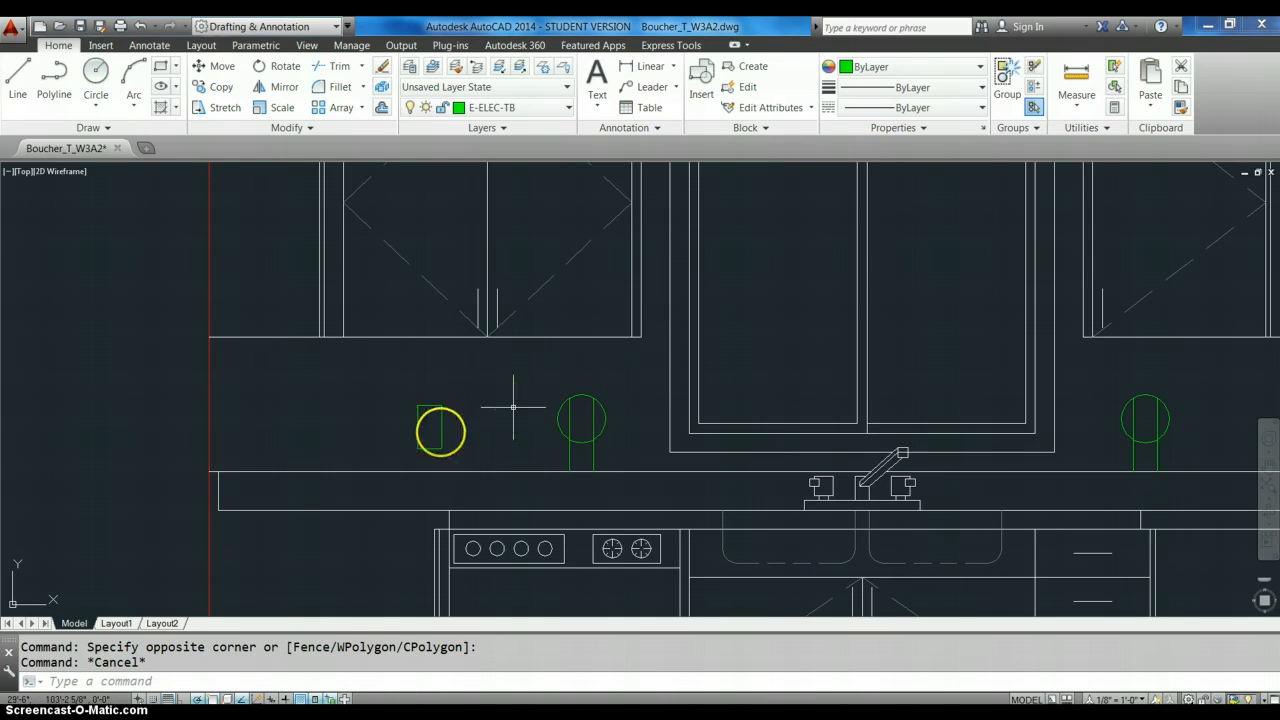
- Draw a 1 by 1 inch square in the empty space between the outlet plate rectangle and the circular outlet symbol
scroll(440, 423, up, 6)
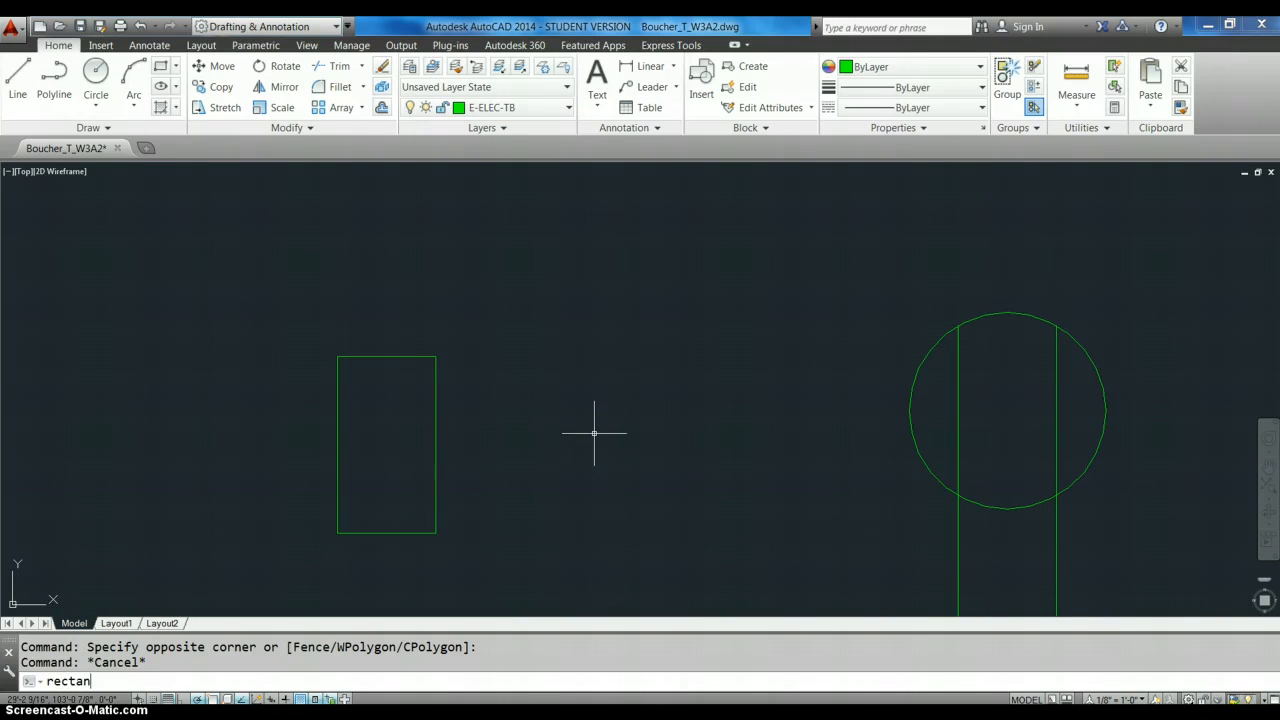
text(g)
key(Return)
click(594, 433)
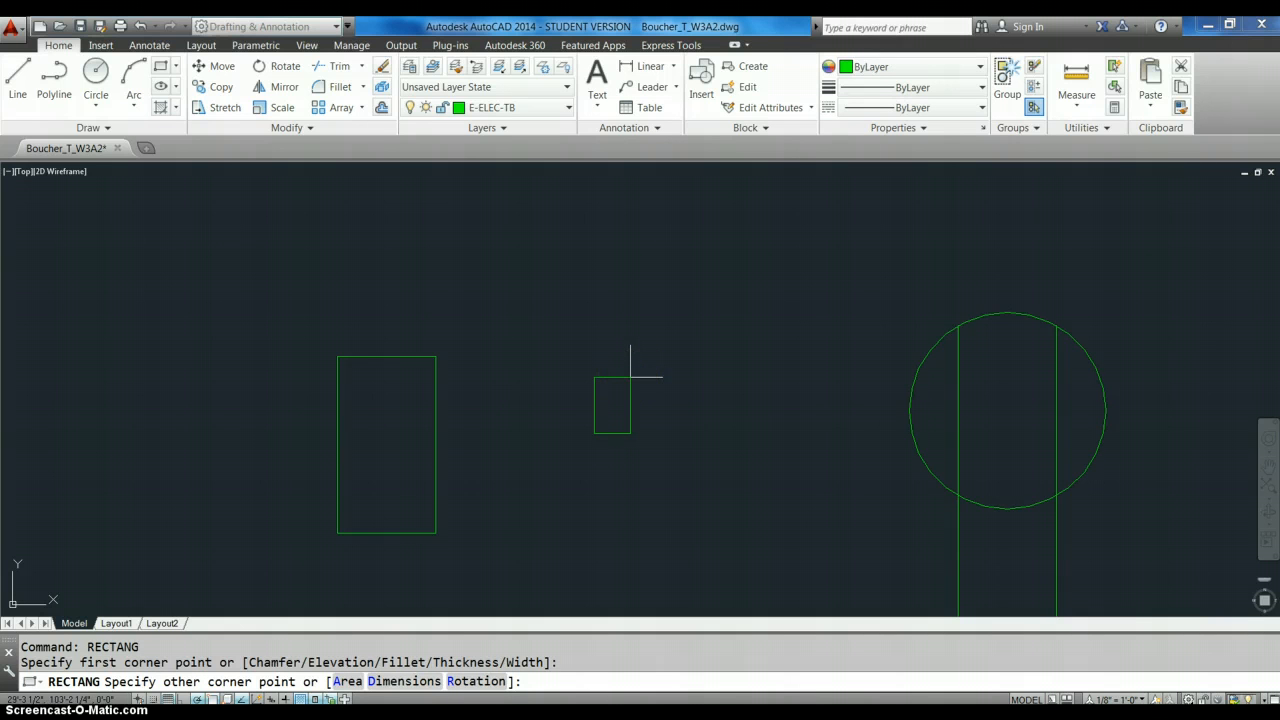
key(F8)
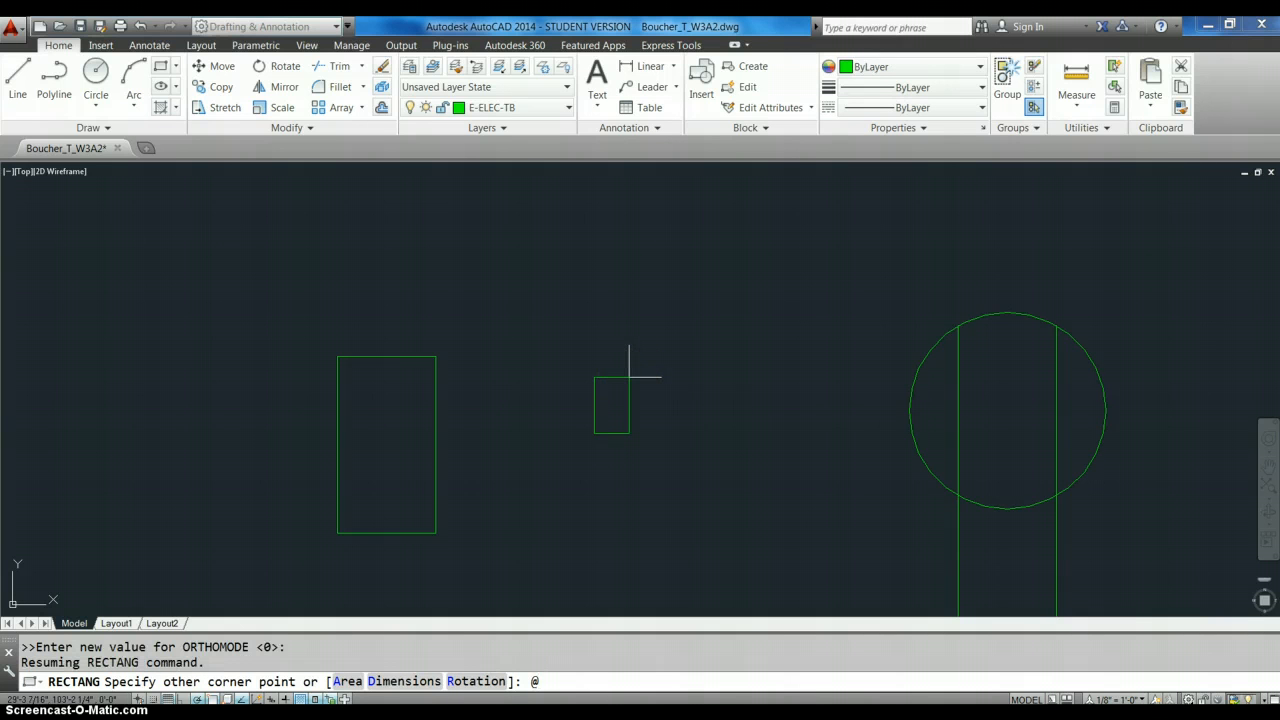
text(@1,1)
key(Return)
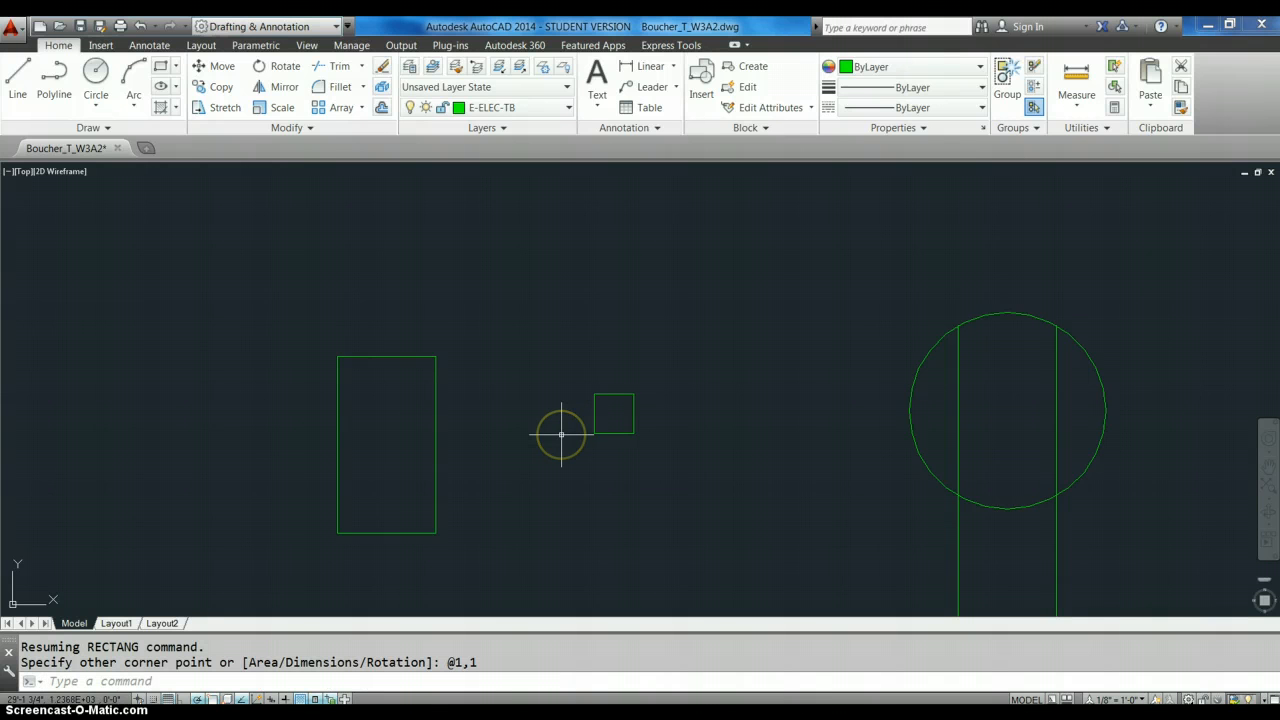
text(l)
key(Return)
key(Escape)
- Move the small square by its top midpoint onto the midpoint of the plate rectangle's top edge
text(m)
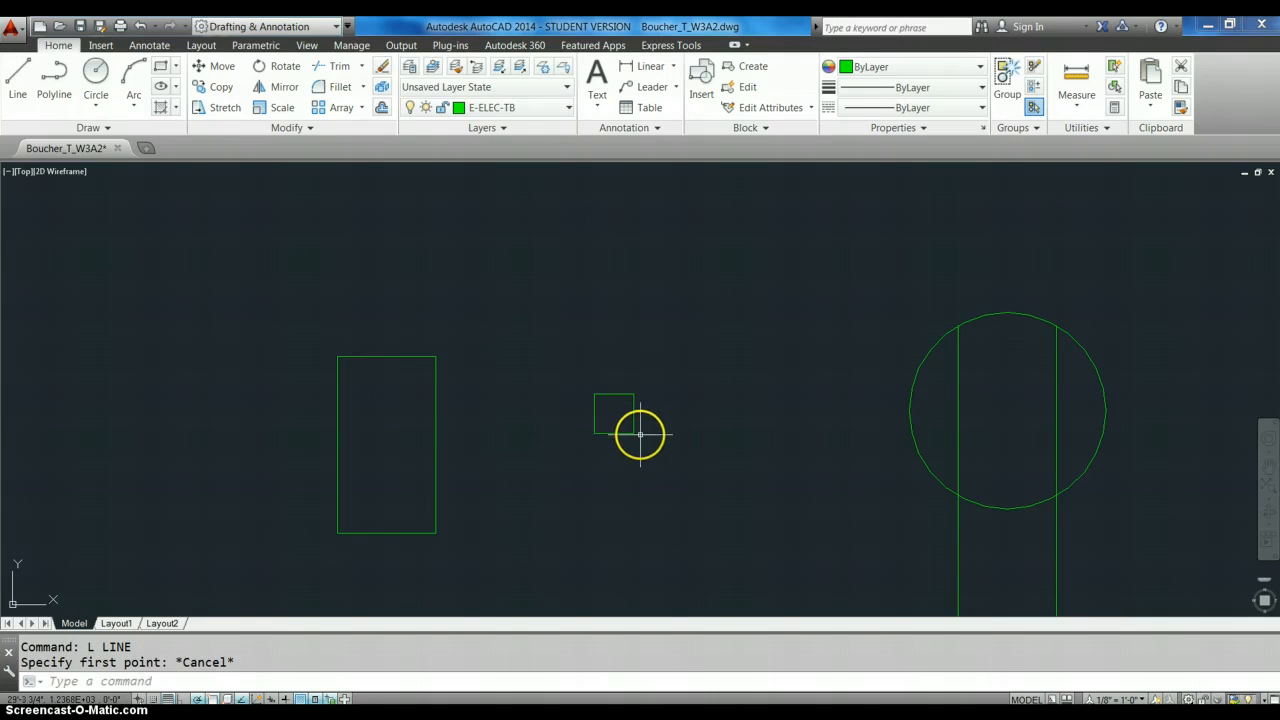
key(Return)
click(640, 440)
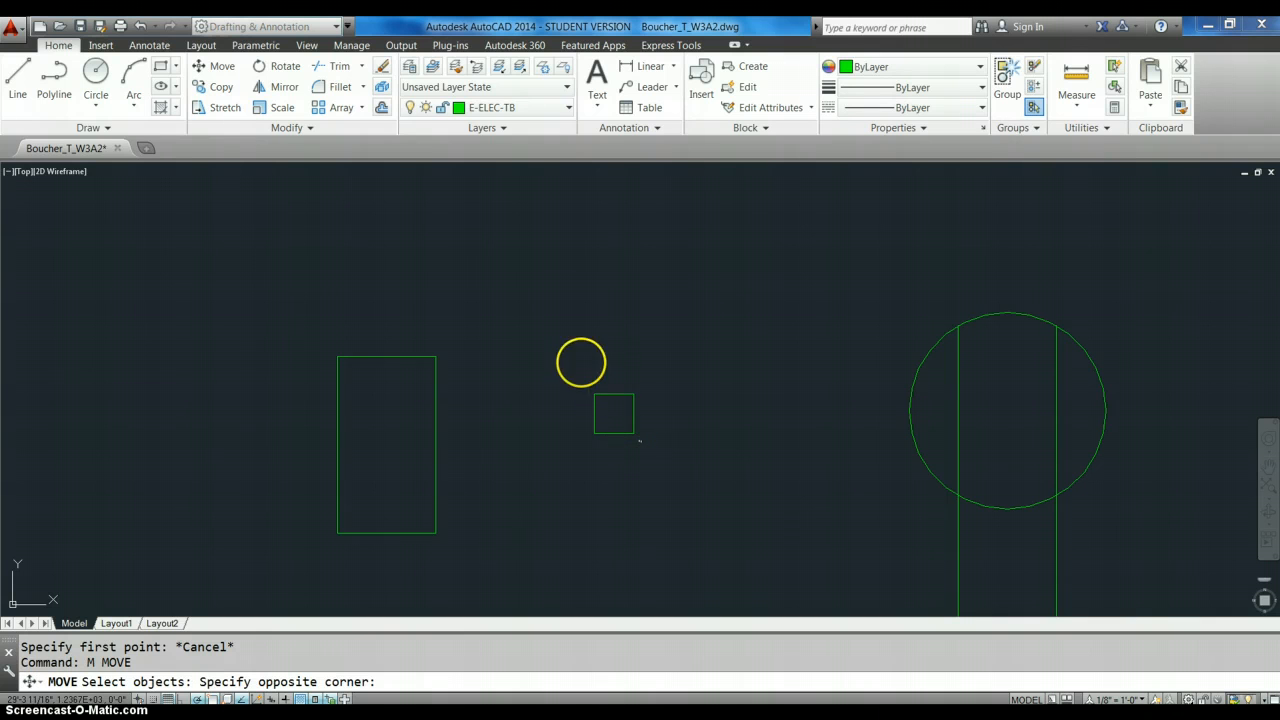
click(568, 352)
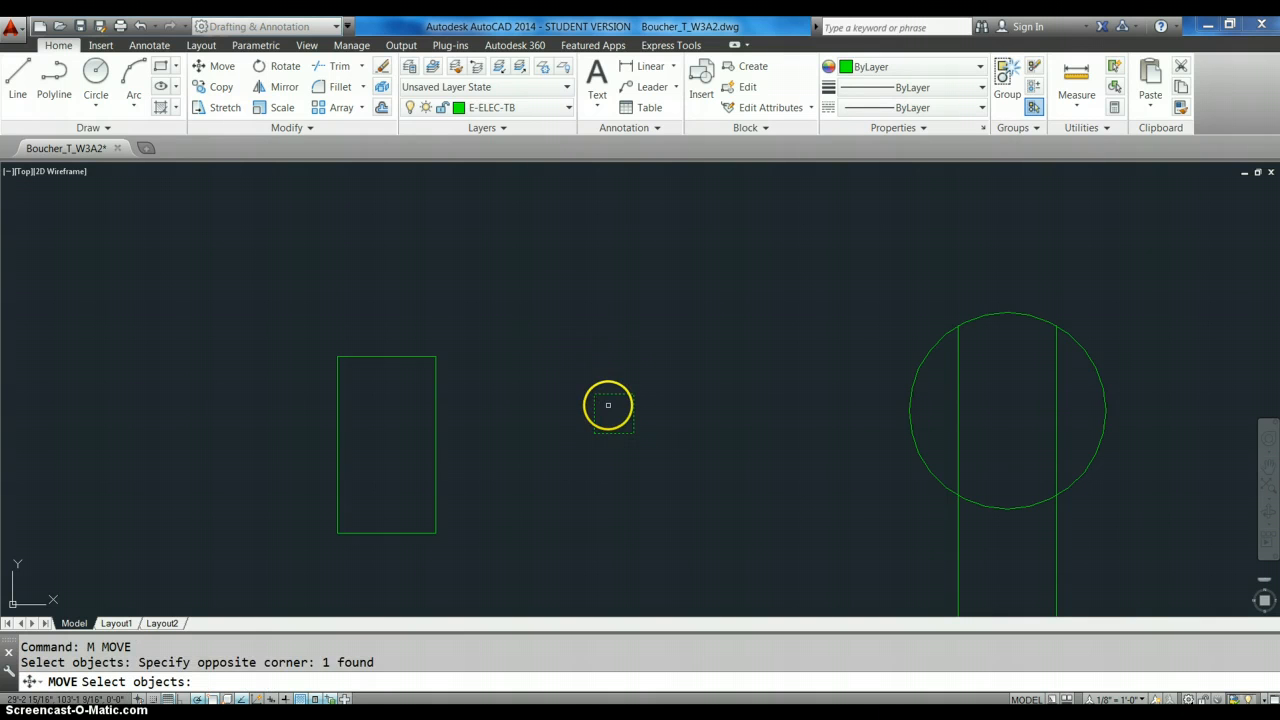
key(Return)
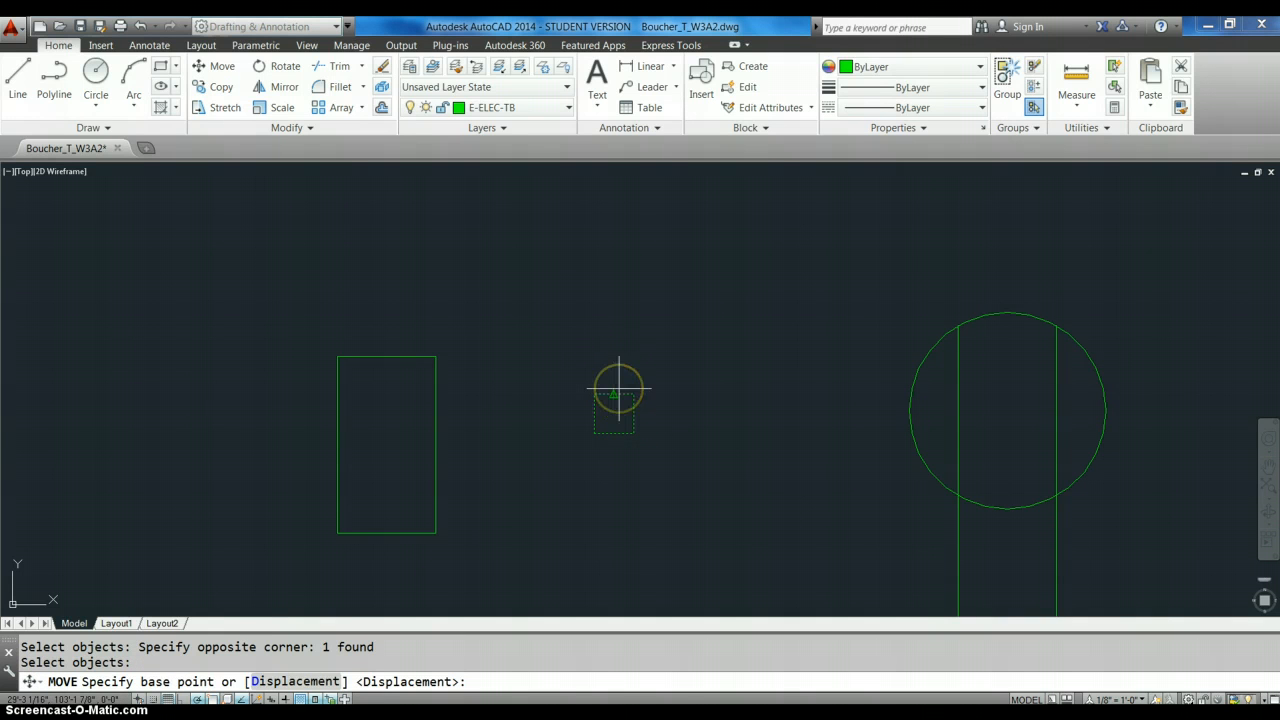
click(614, 392)
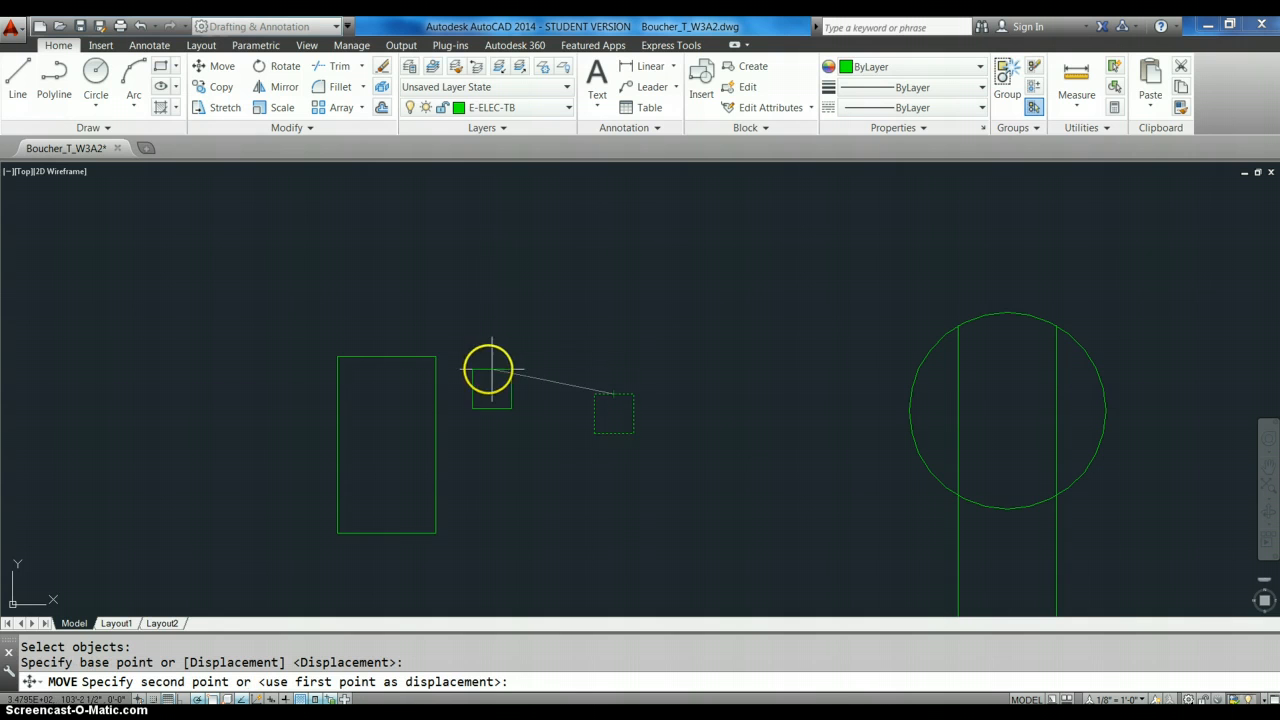
click(386, 357)
- Move the small square straight down 3/4 inch inside the plate rectangle
text(m)
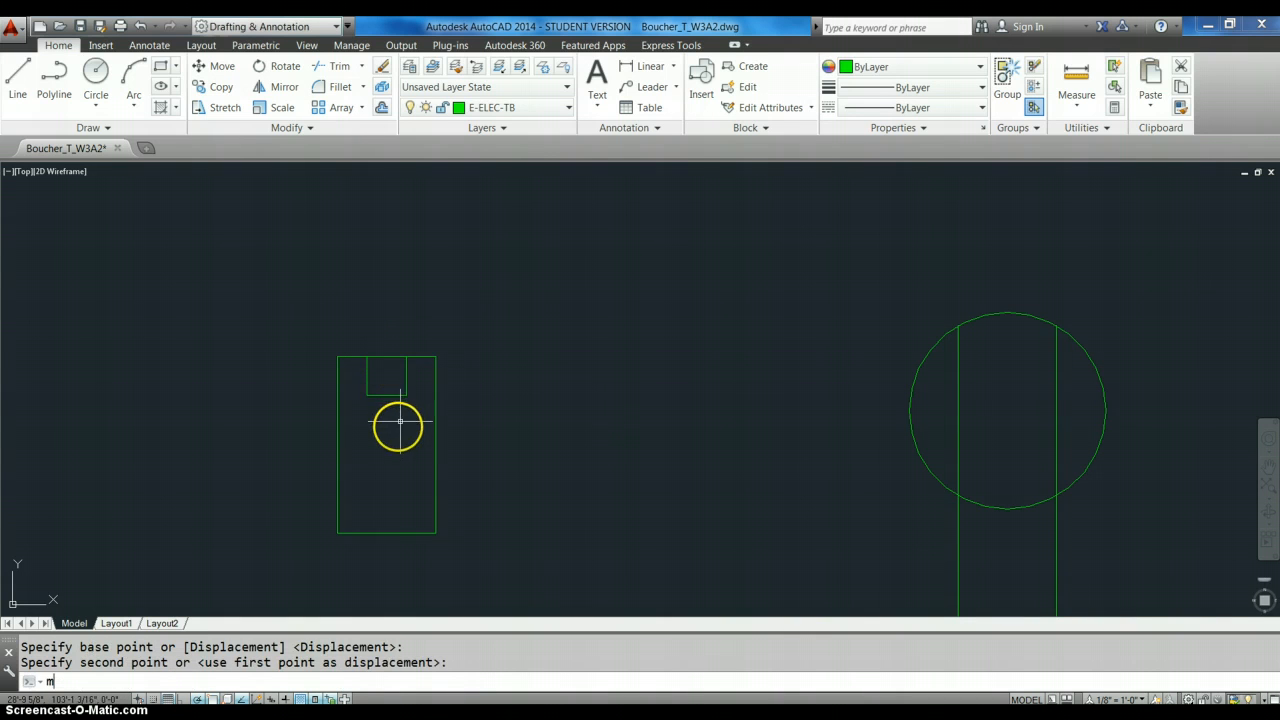
key(Return)
click(397, 421)
click(376, 386)
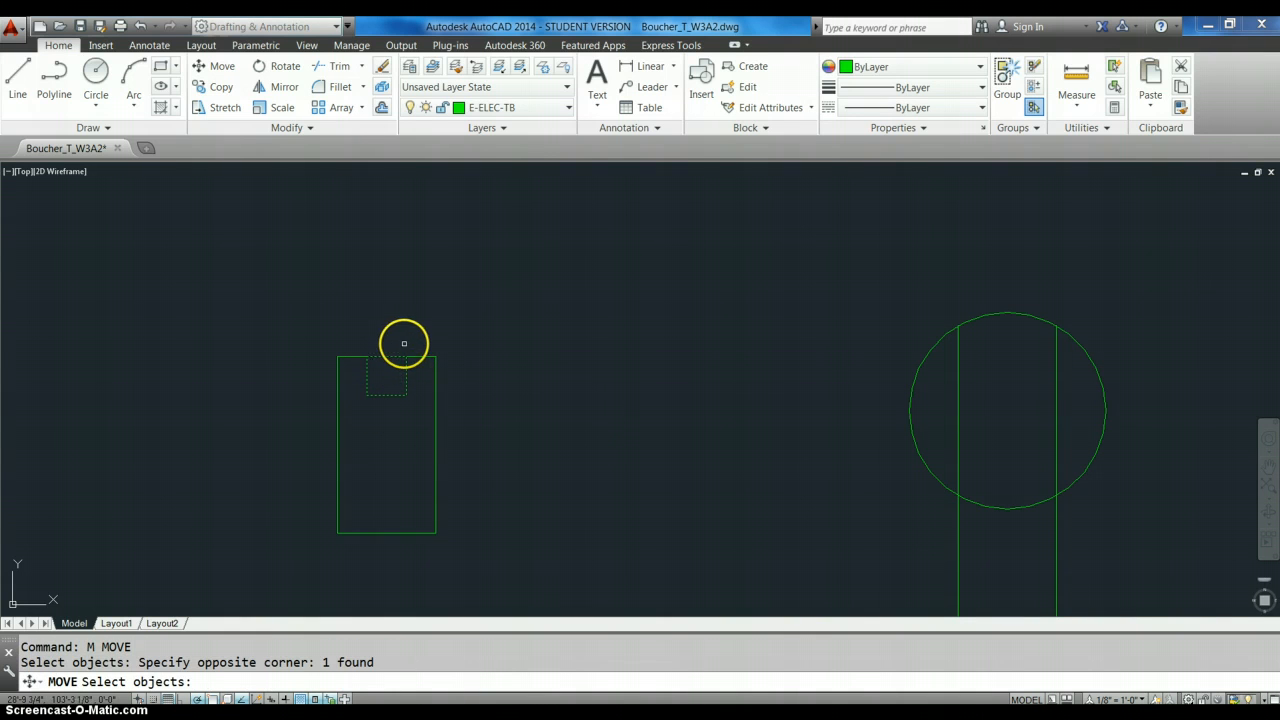
right_click(410, 359)
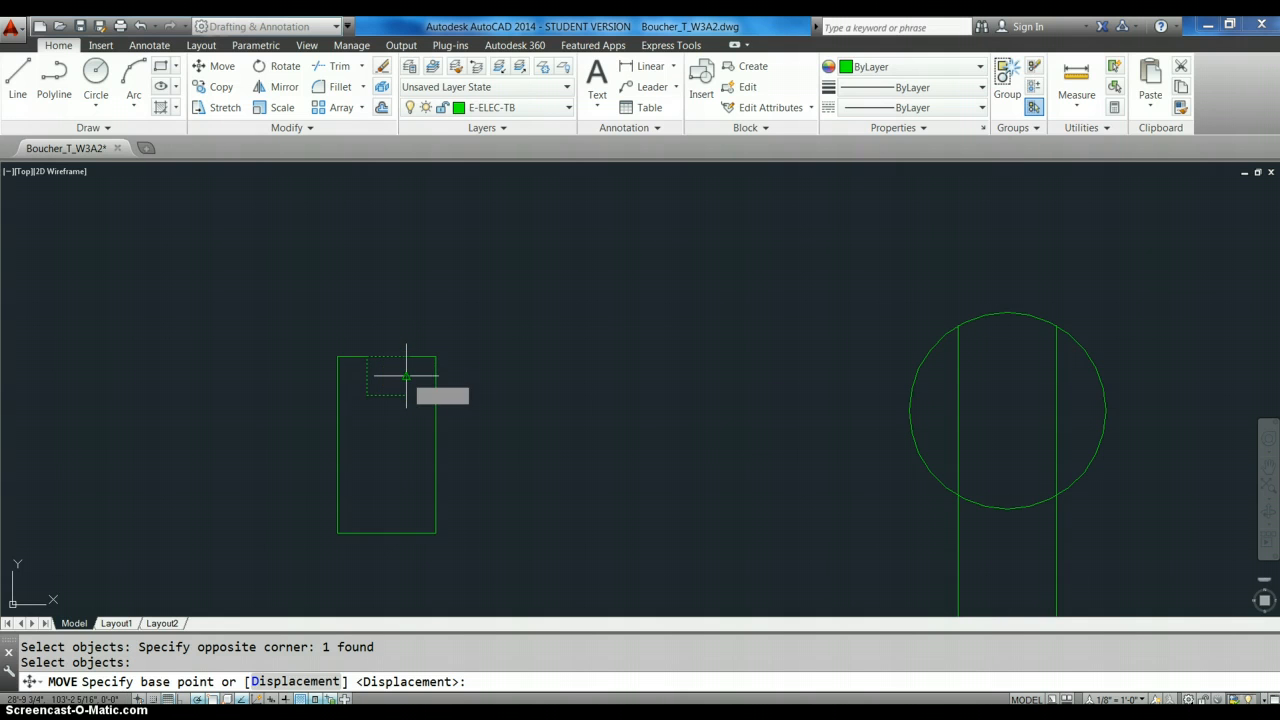
click(406, 356)
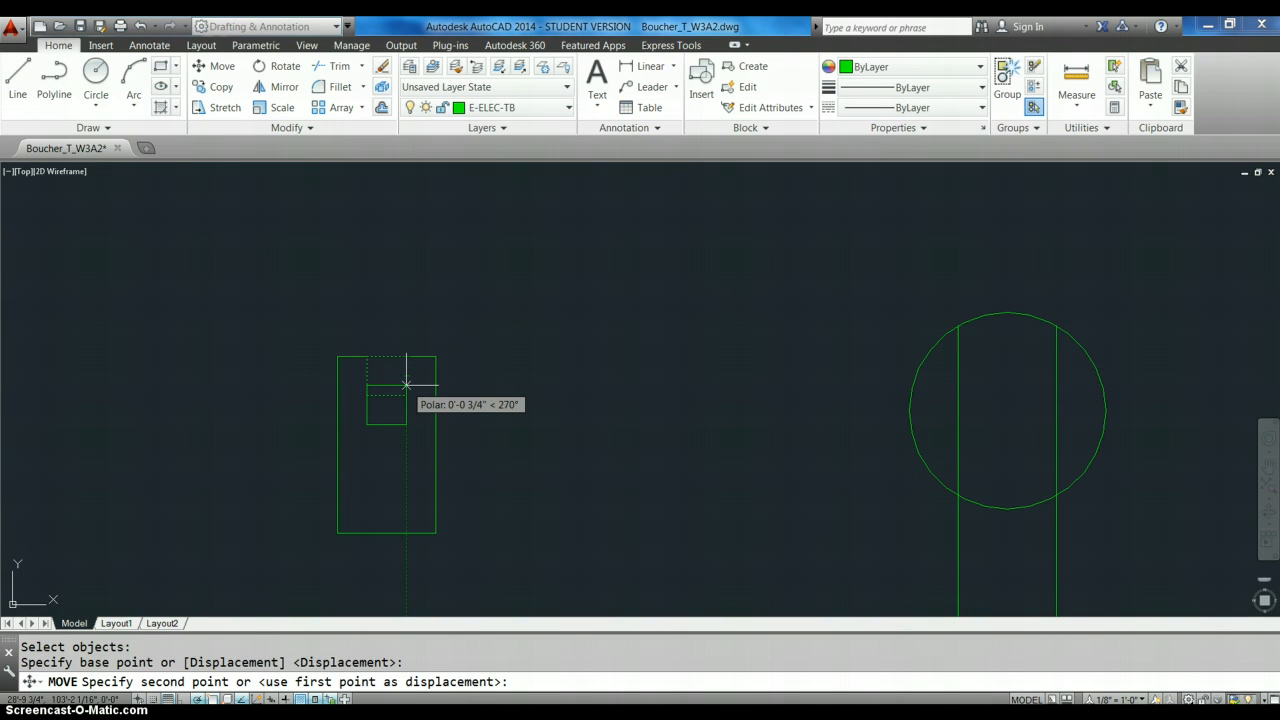
click(406, 384)
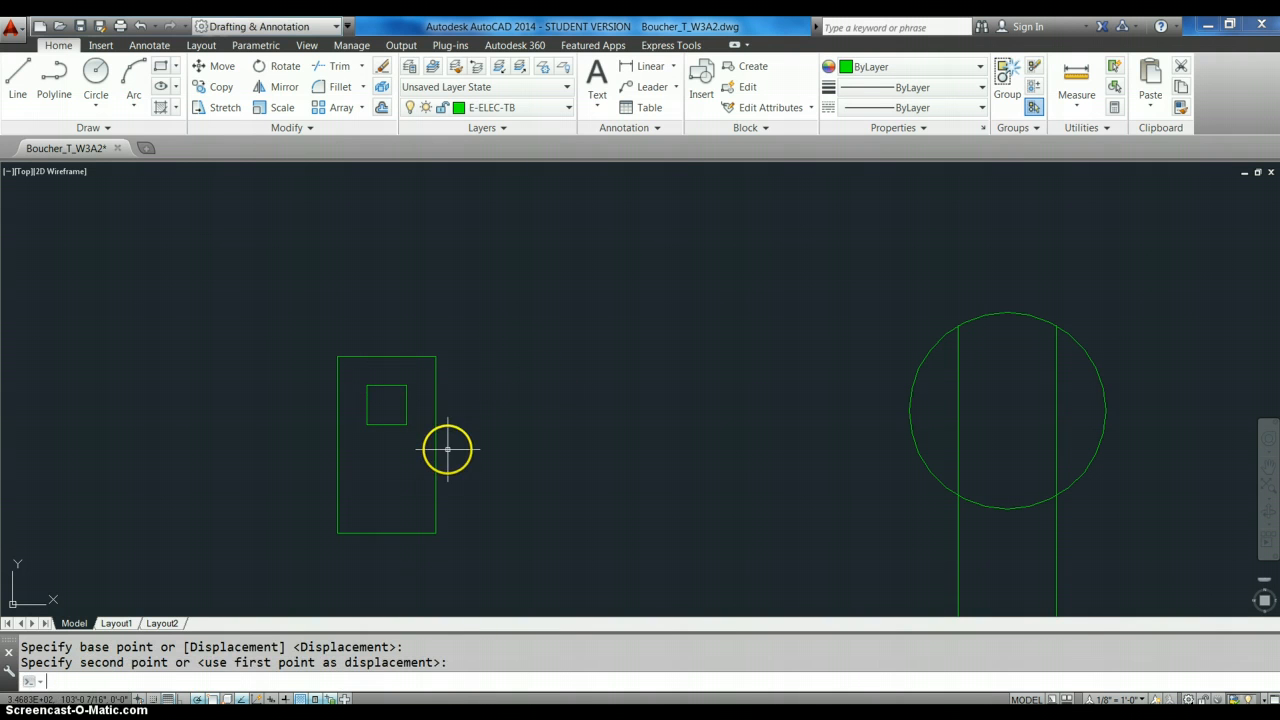
- Mirror the small square across the horizontal line through the midpoint of the plate rectangle's side, keeping the original
text(mi)
key(Return)
click(389, 461)
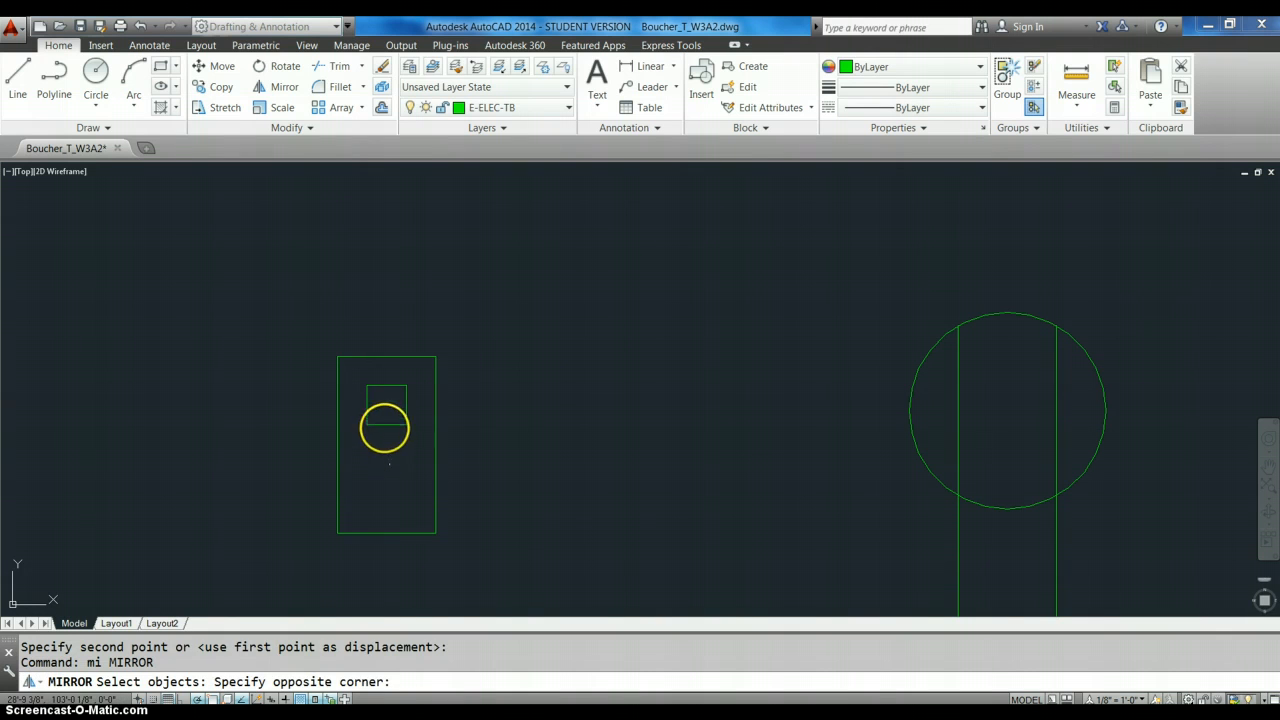
click(380, 417)
key(Return)
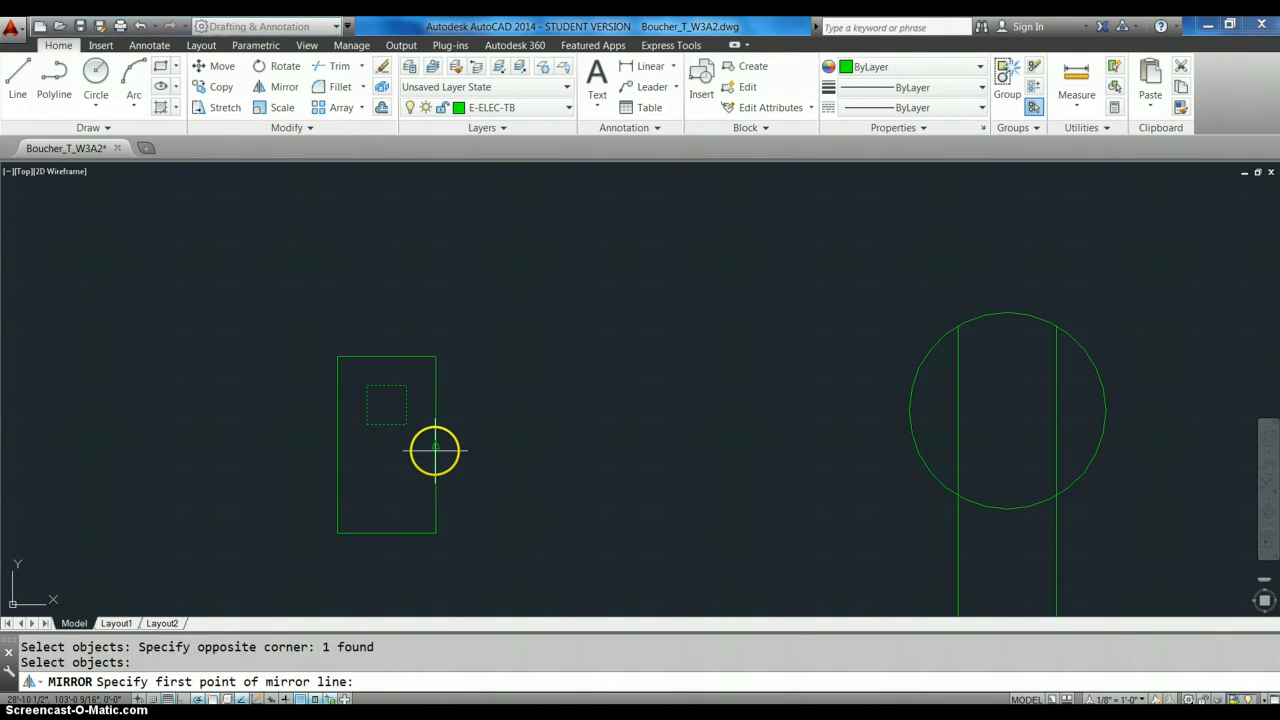
click(435, 447)
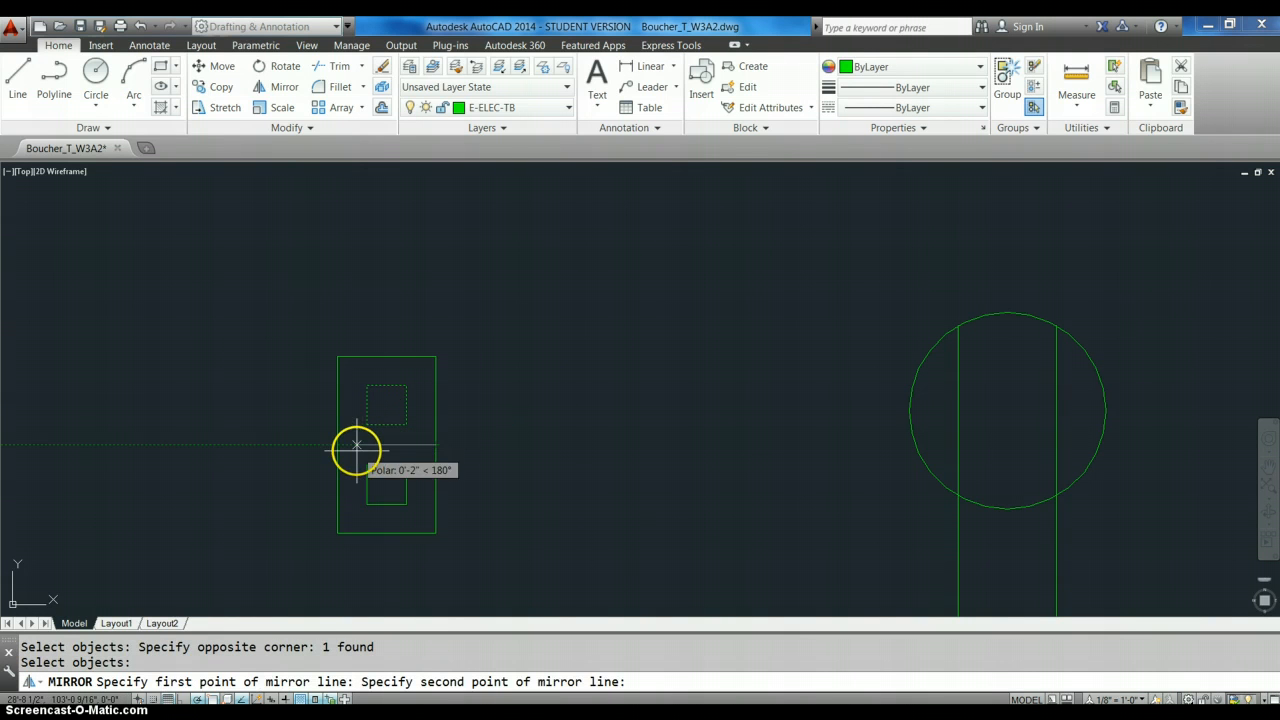
click(294, 447)
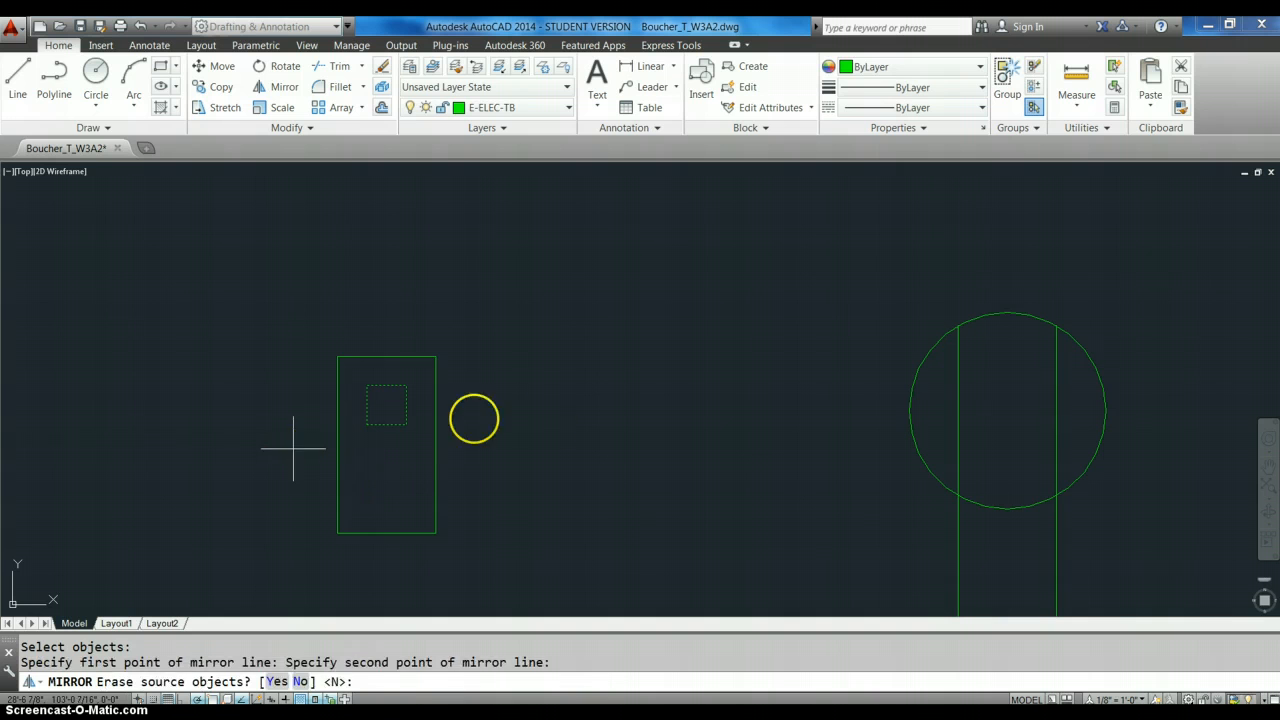
key(Return)
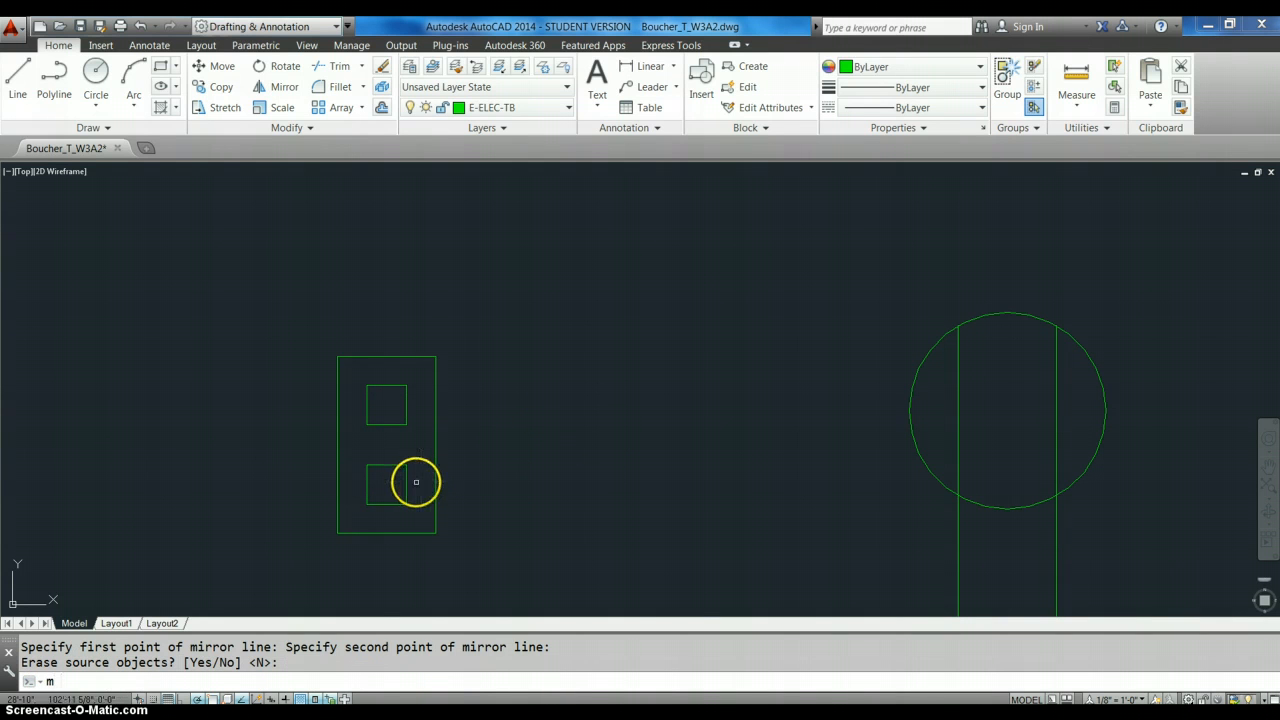
key(Return)
click(398, 472)
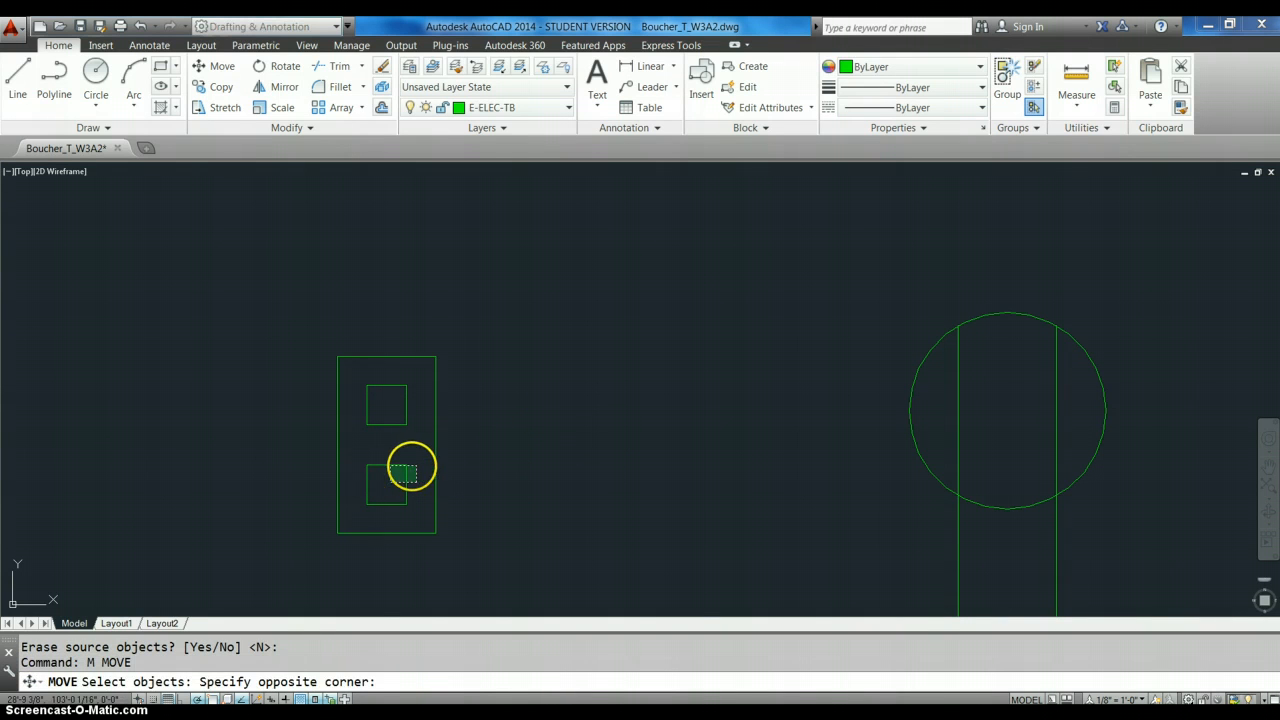
key(Escape)
key(Escape)
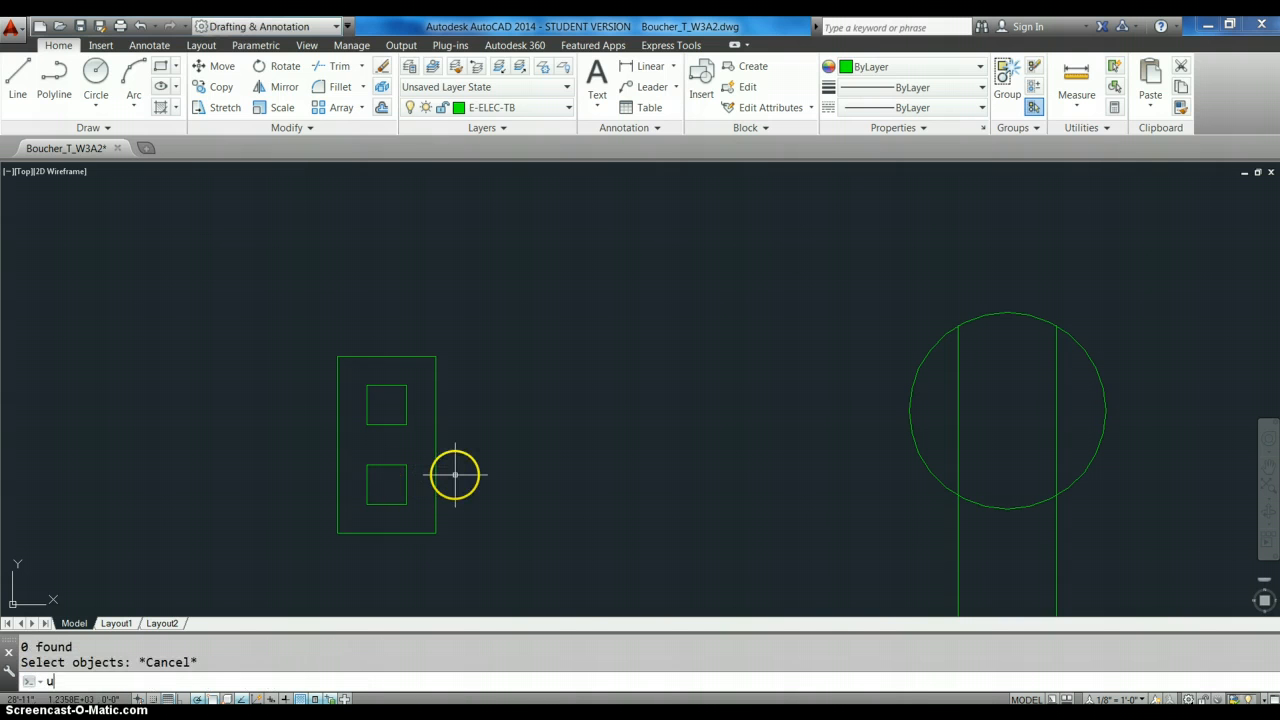
- Undo the mirroring of the small square
text(u)
key(Return)
key(Return)
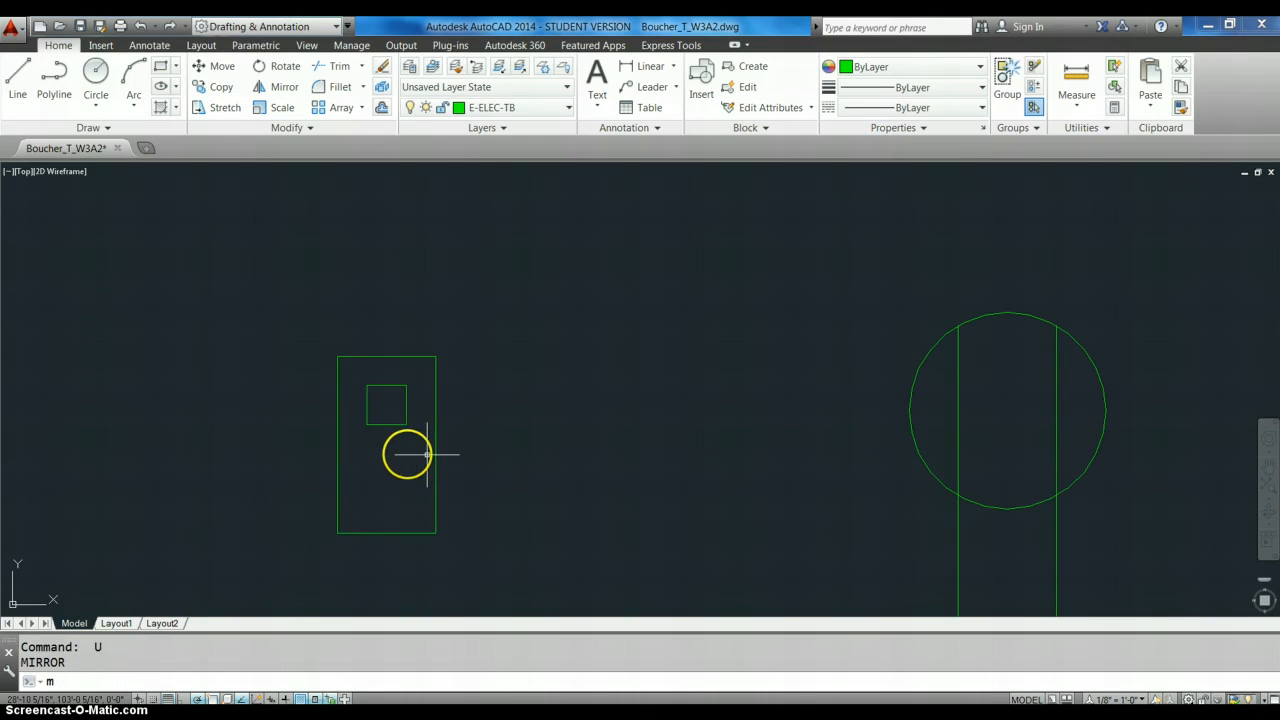
- Move the small square about 5/16 inch straight down inside the plate rectangle, starting from its bottom midpoint
text(m)
key(Return)
click(405, 448)
click(381, 412)
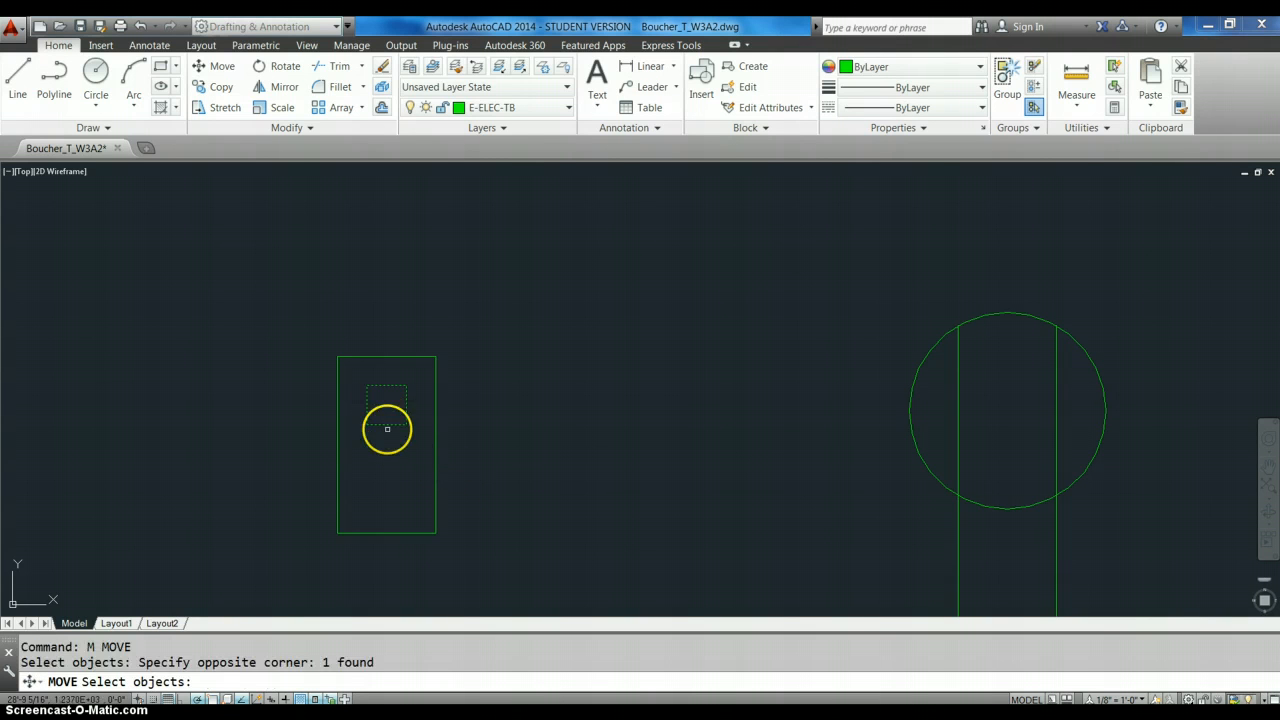
key(Return)
click(387, 427)
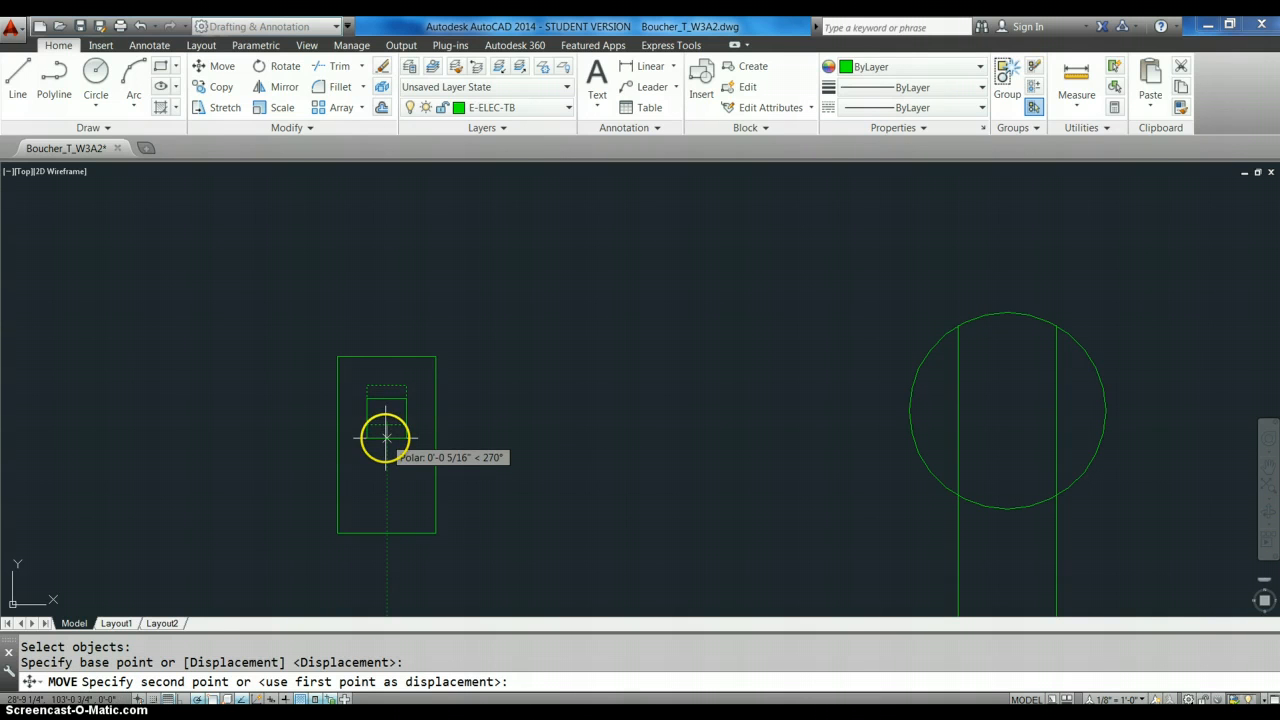
click(386, 435)
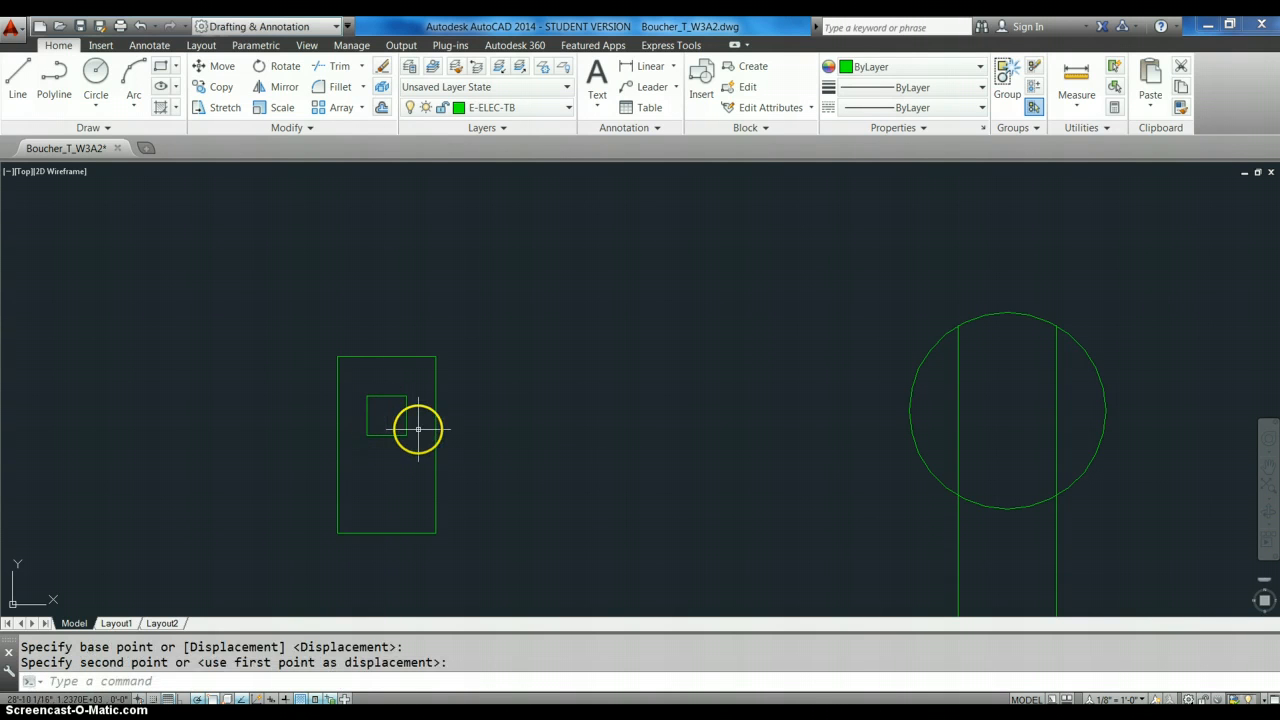
text(m)
key(Return)
click(418, 429)
click(391, 409)
key(Return)
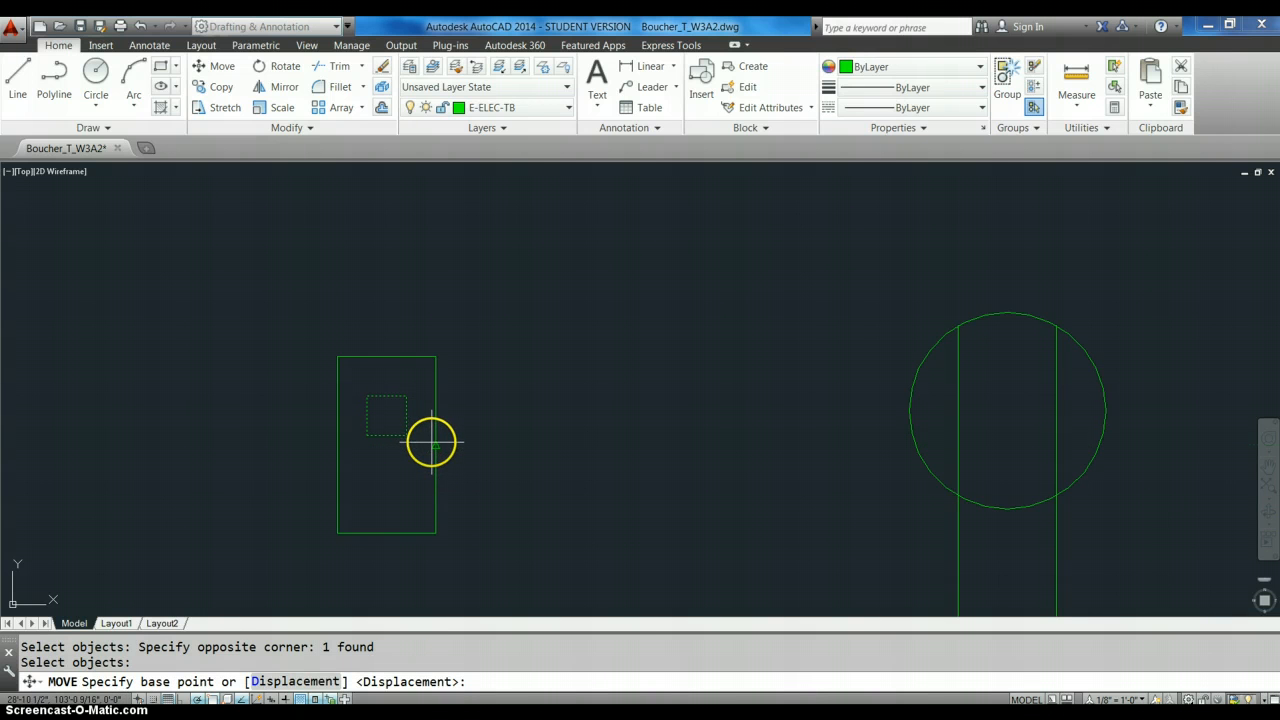
click(435, 444)
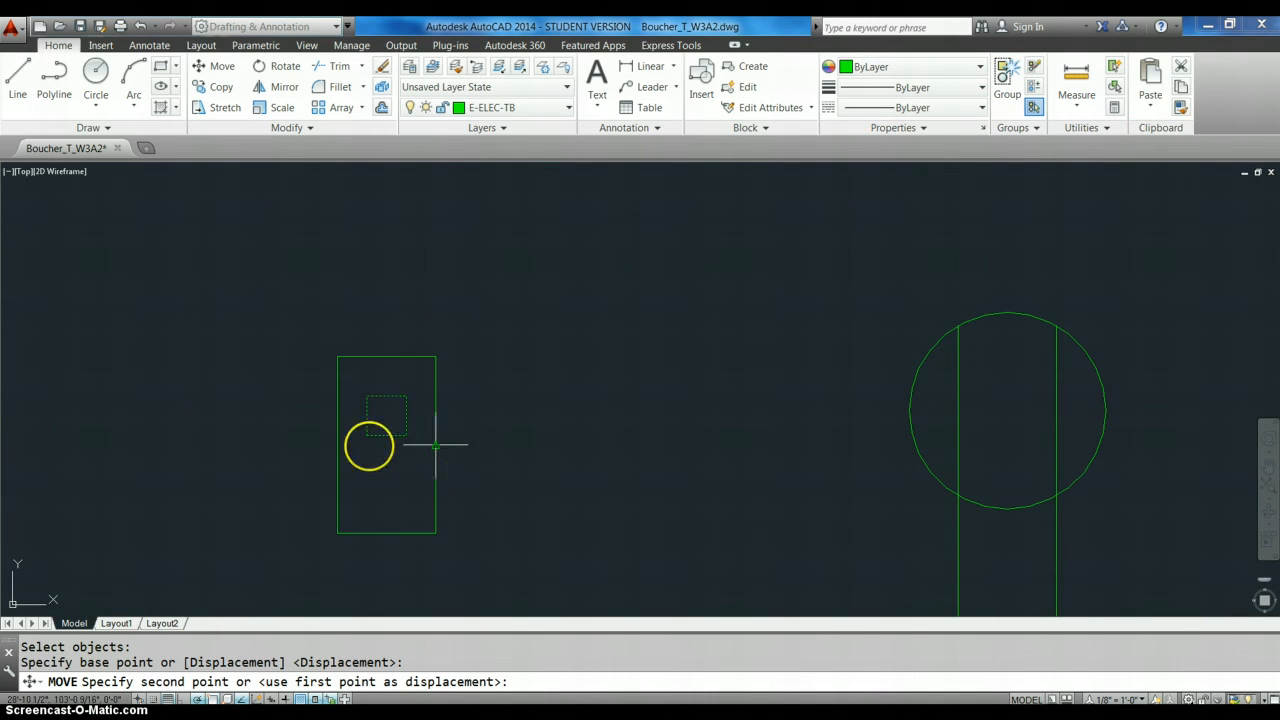
key(Escape)
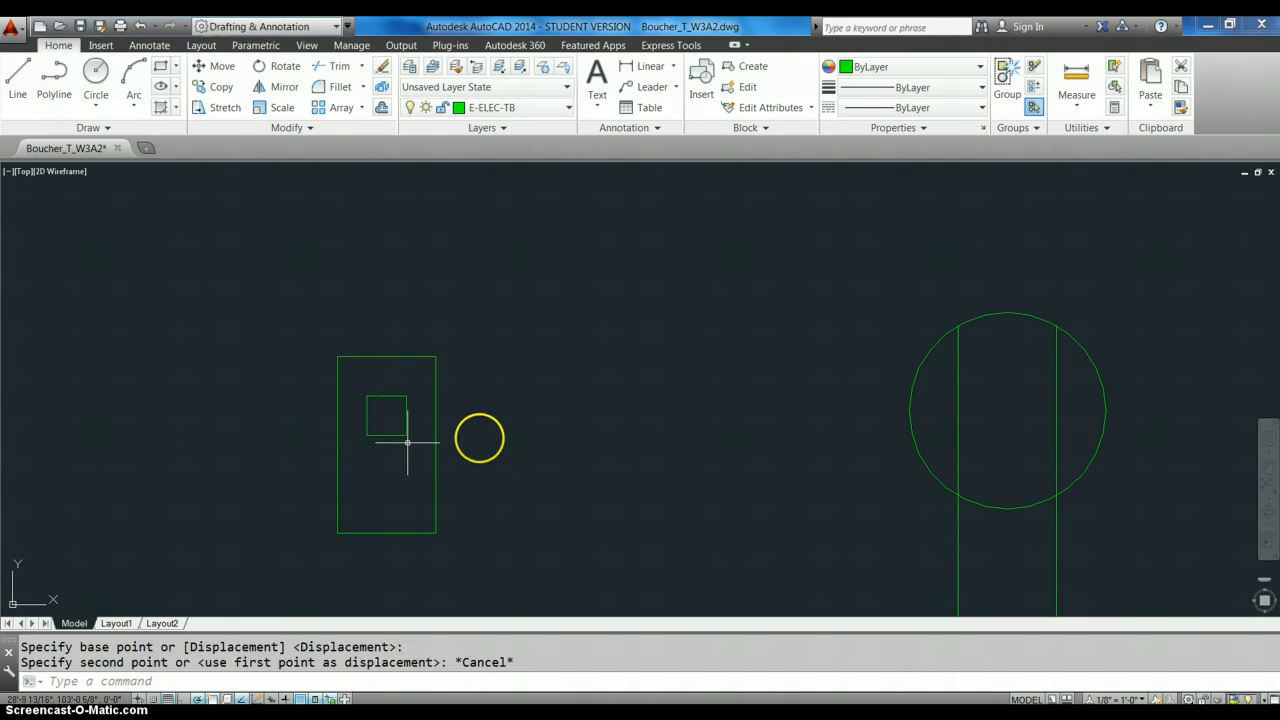
- Mirror the lowered square about the plate's horizontal centreline to make the lower receptacle, keeping the source square
text(mi)
key(Return)
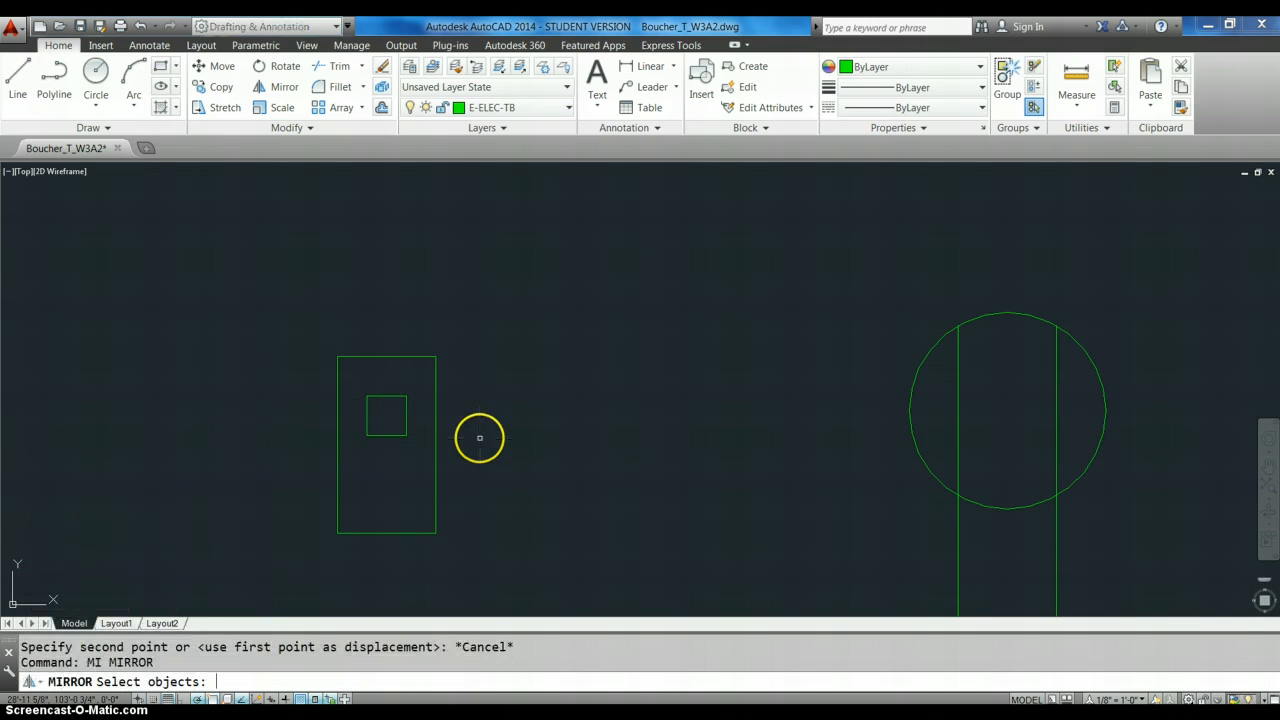
click(415, 446)
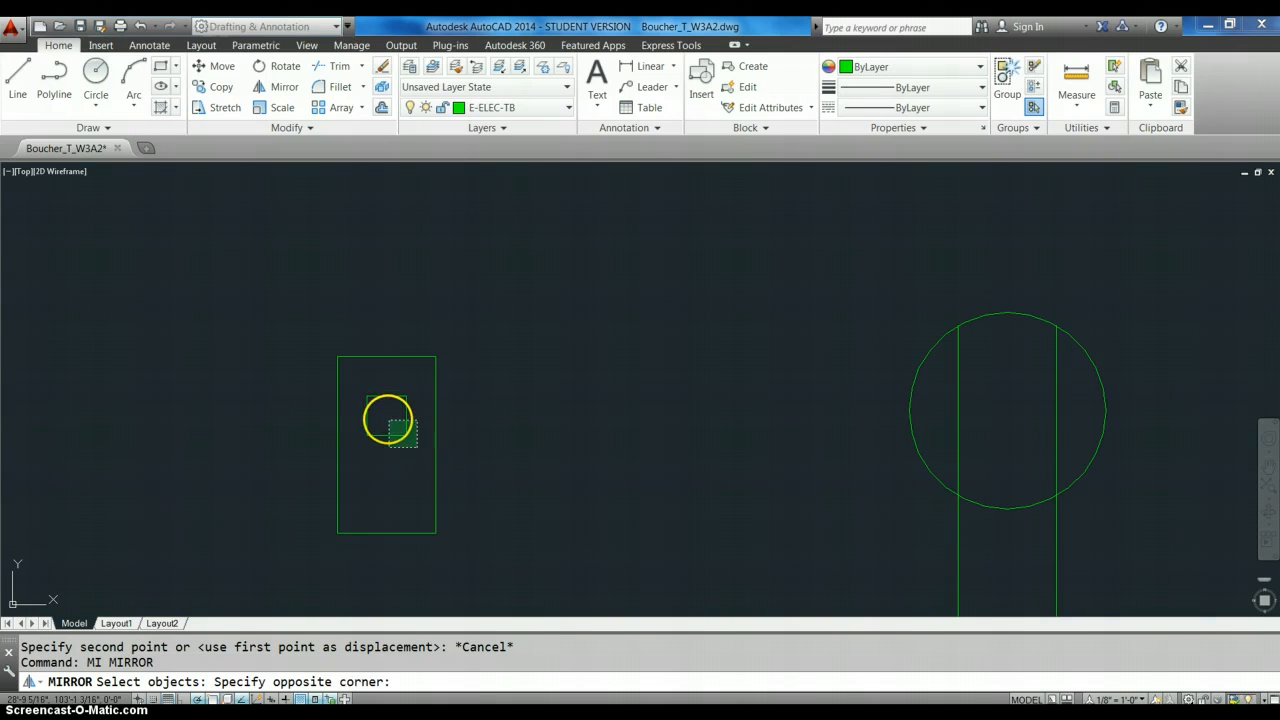
click(371, 400)
key(Return)
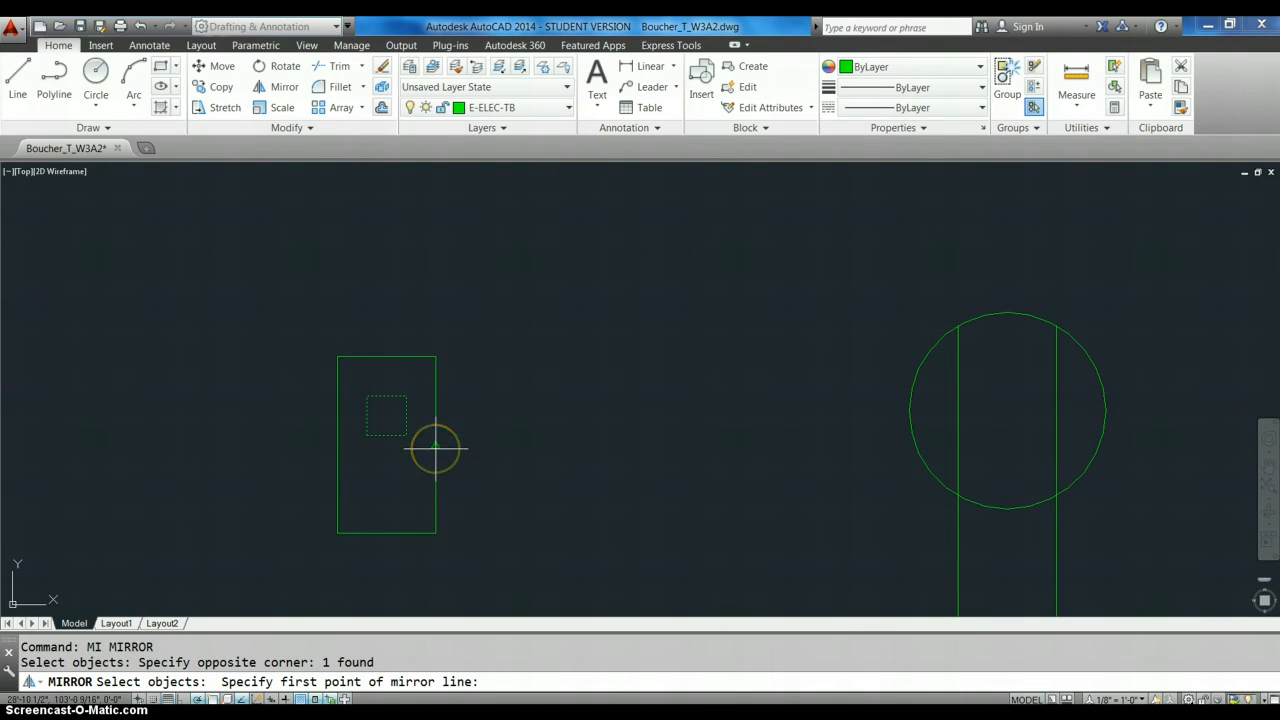
click(435, 446)
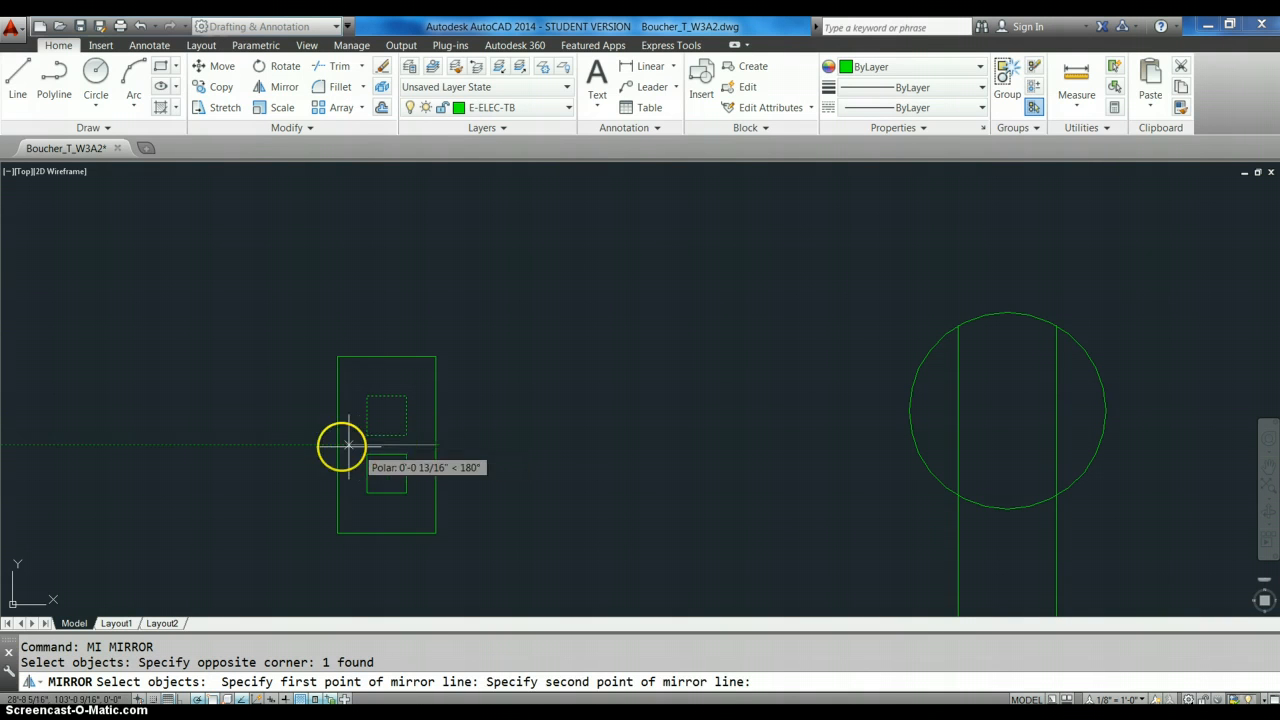
click(287, 444)
key(Return)
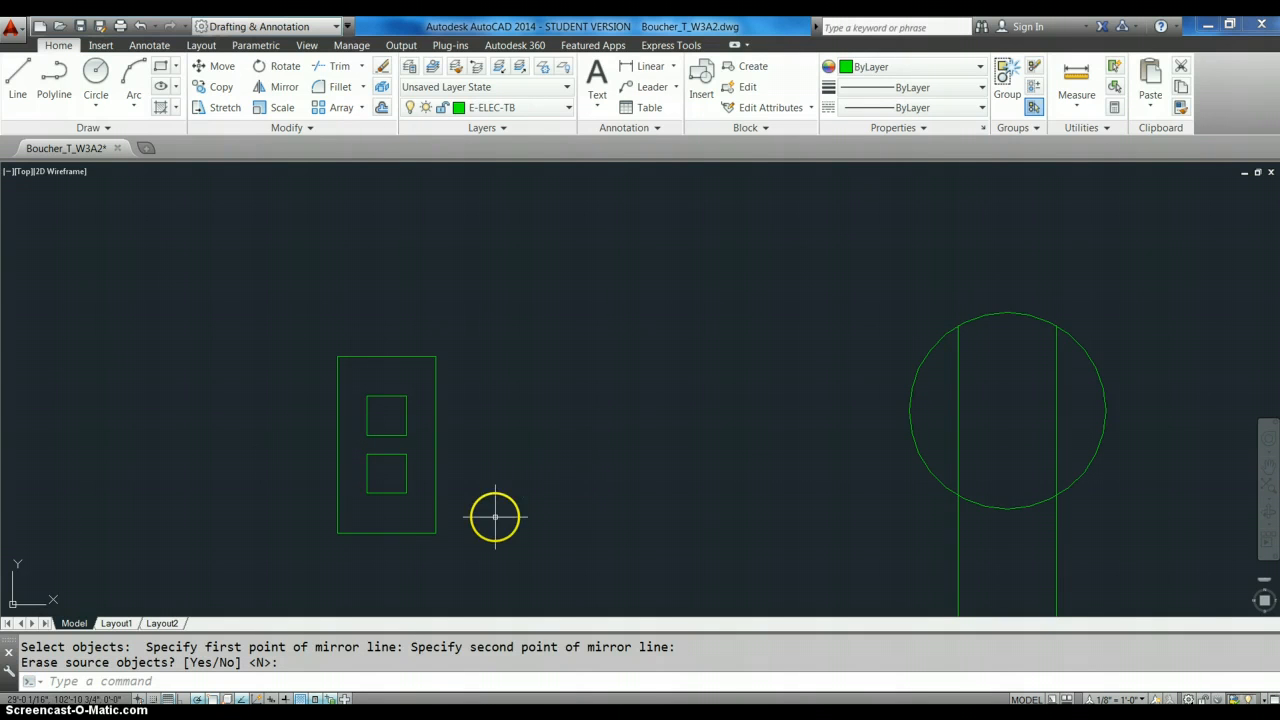
- Change the plate rectangle and both receptacle squares to layer 0
click(485, 550)
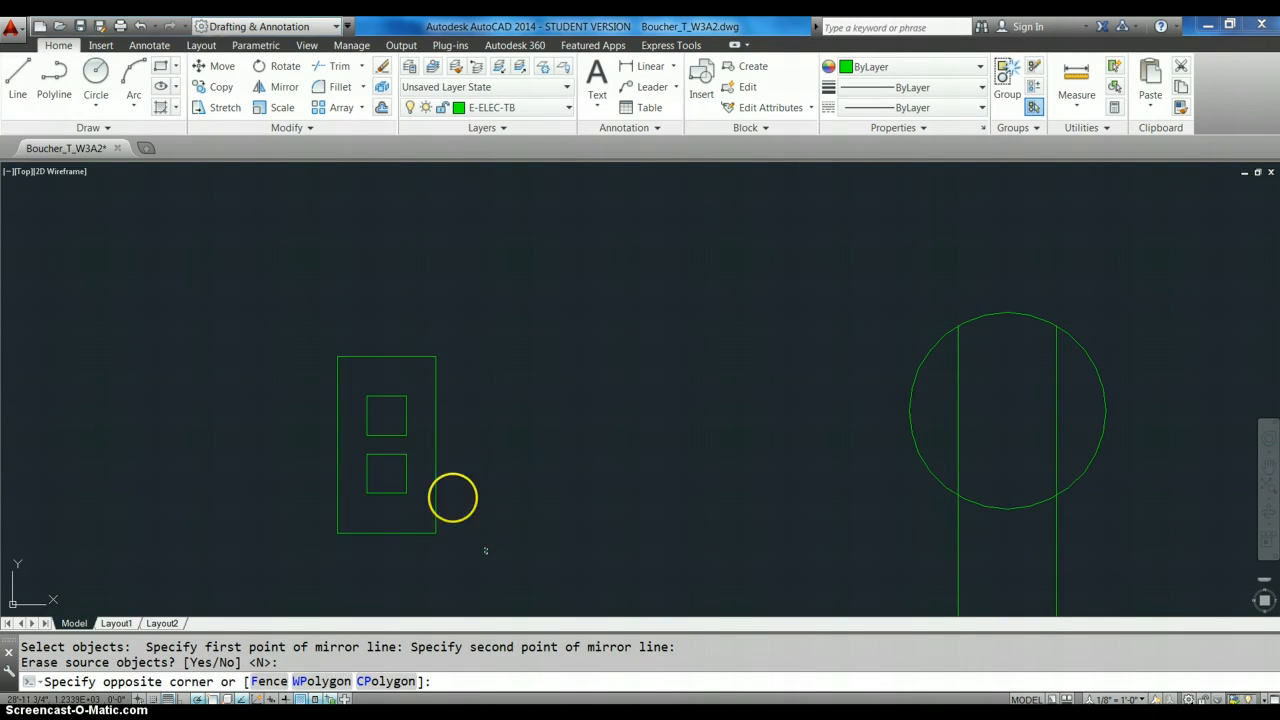
click(300, 317)
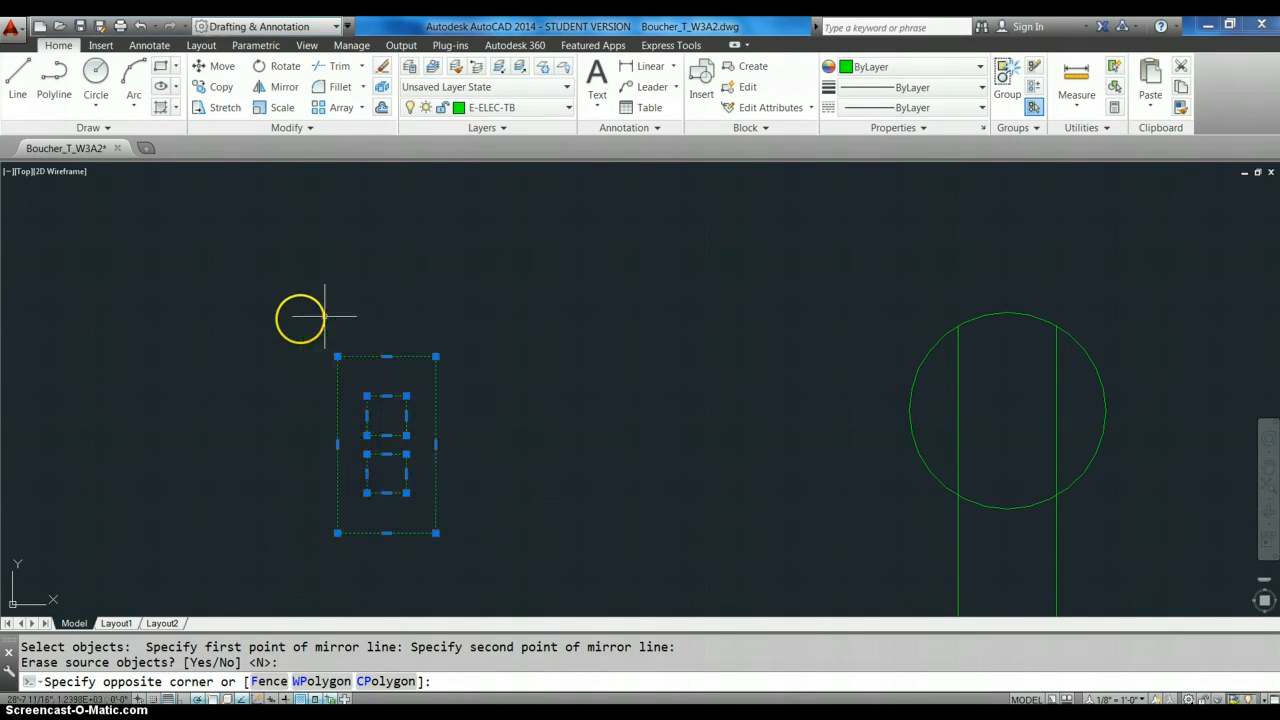
click(528, 193)
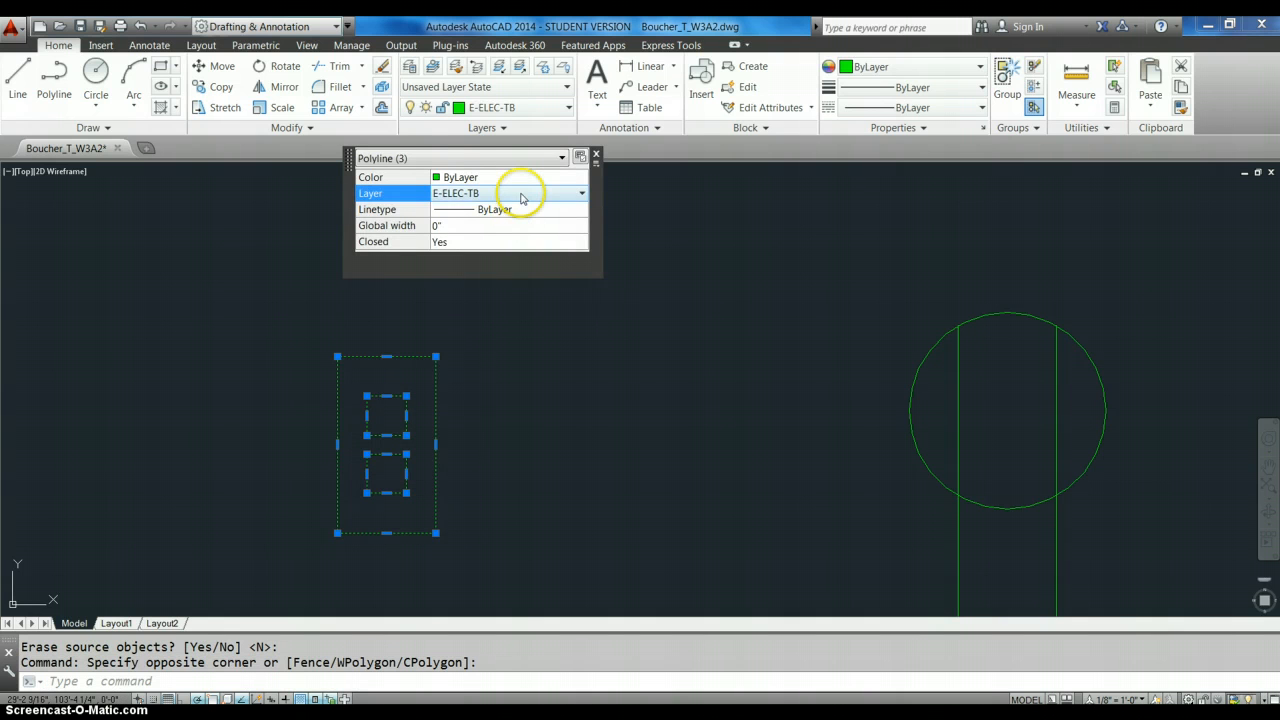
click(523, 195)
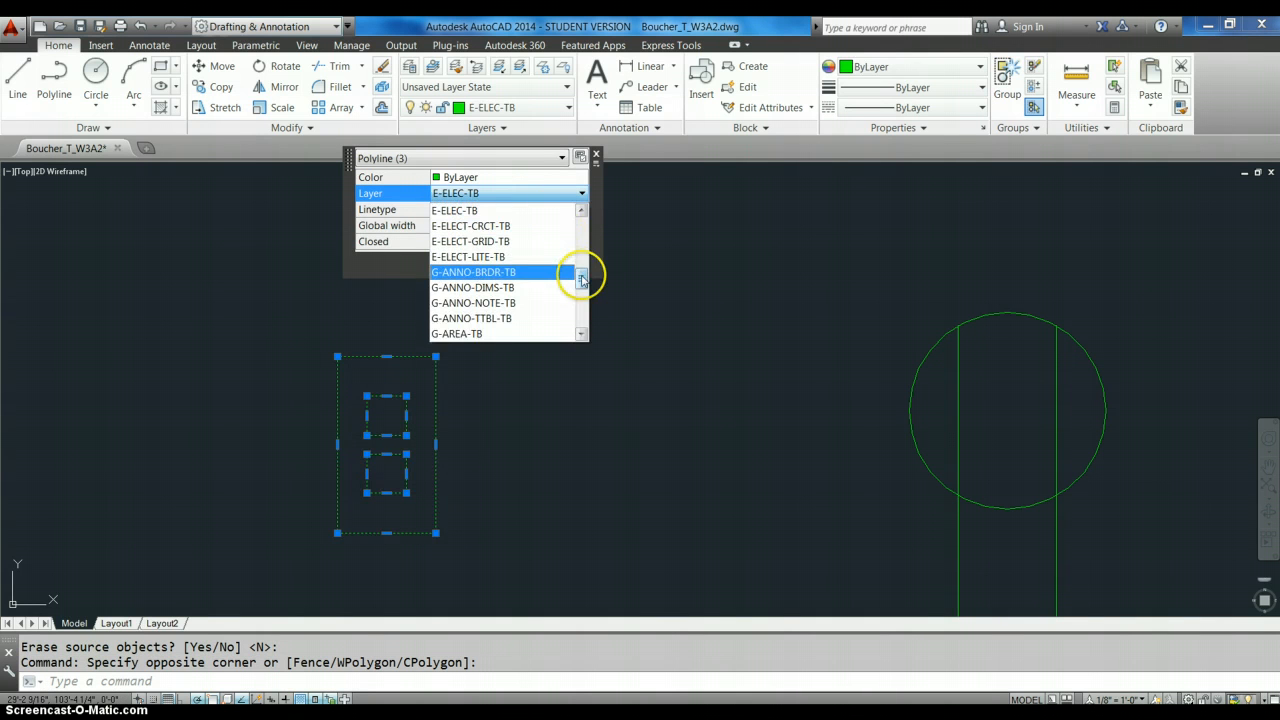
drag(581, 277, 580, 220)
click(551, 215)
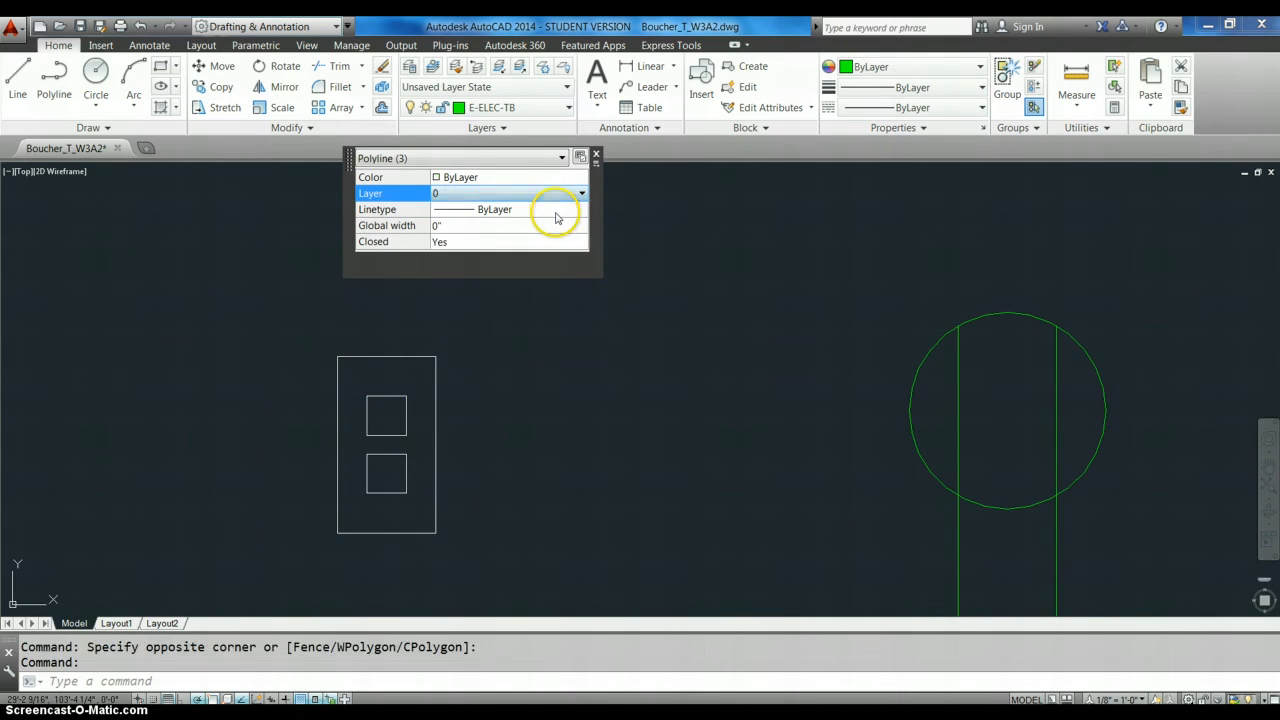
key(Escape)
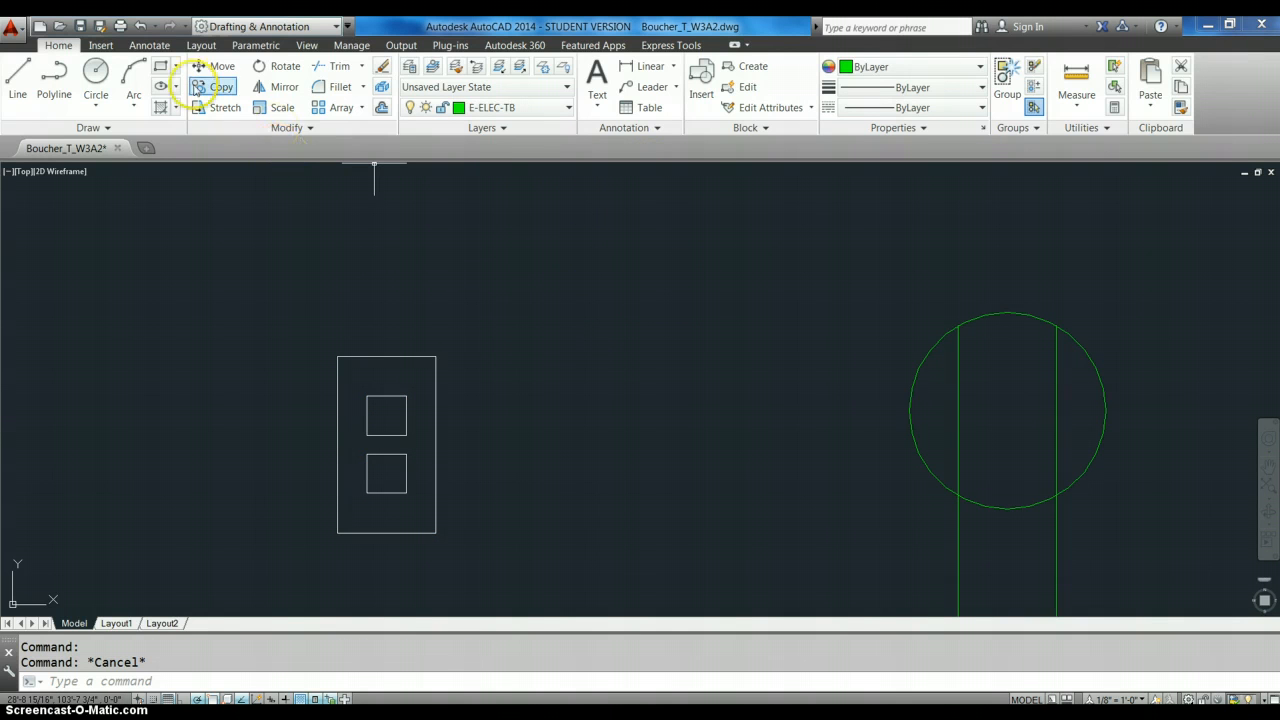
- Convert the plate and both squares into a block named duplex-elev-las, with its base point at the midpoint of the plate's top edge
click(105, 45)
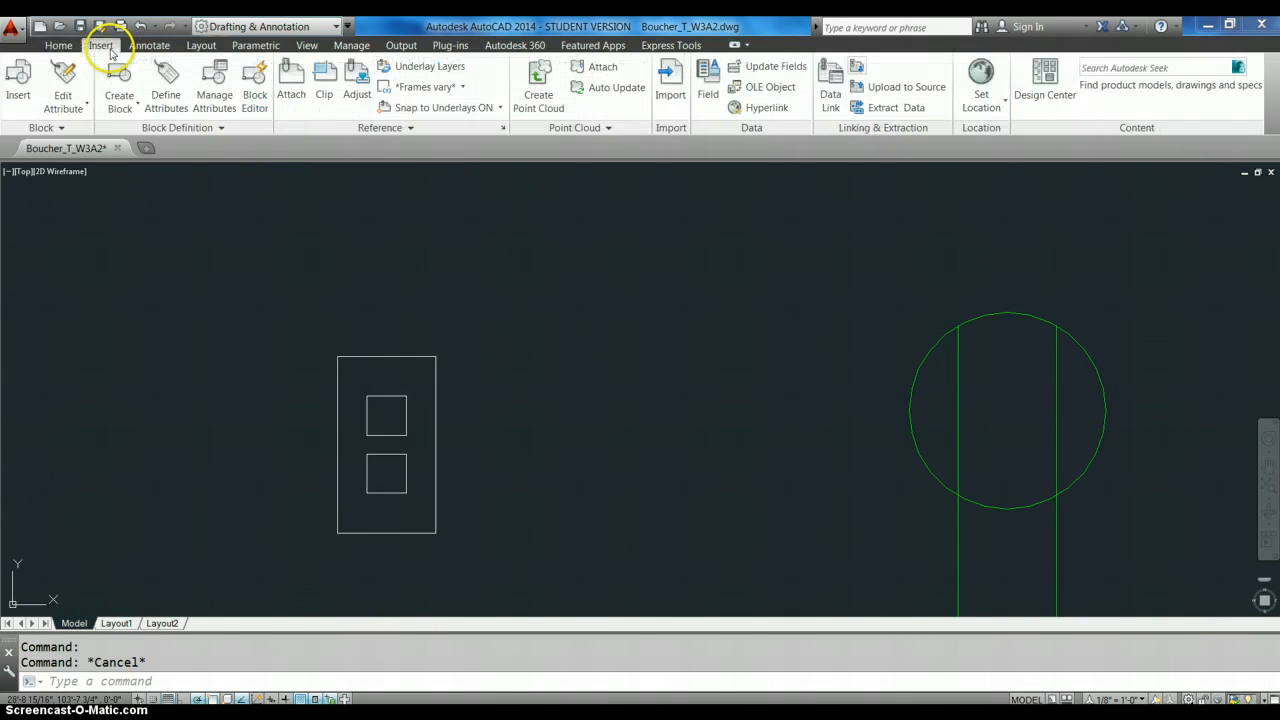
click(126, 101)
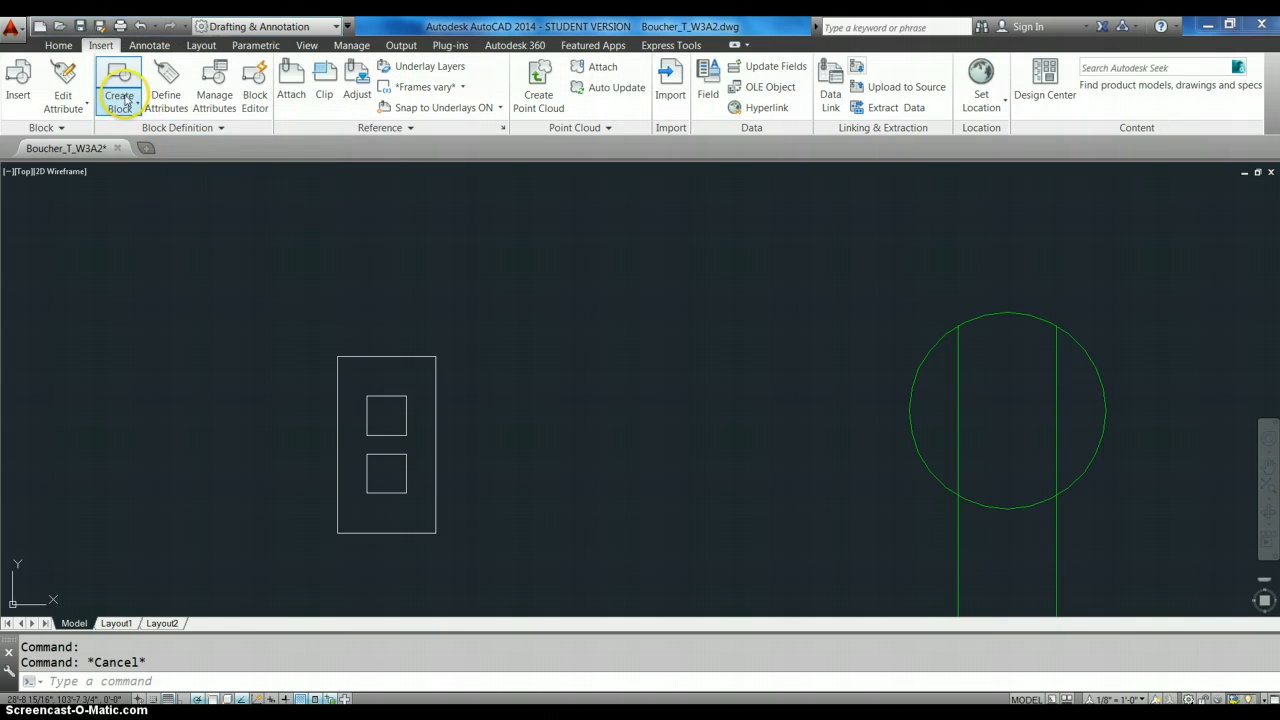
click(130, 130)
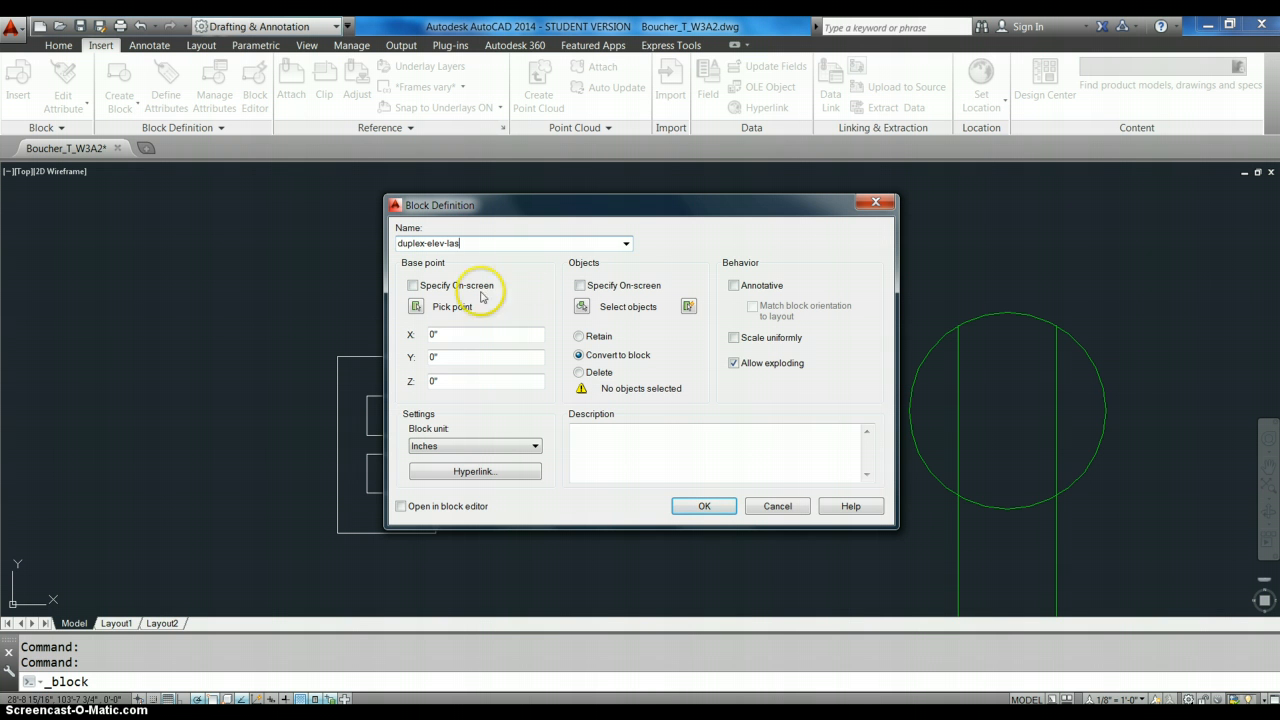
click(416, 308)
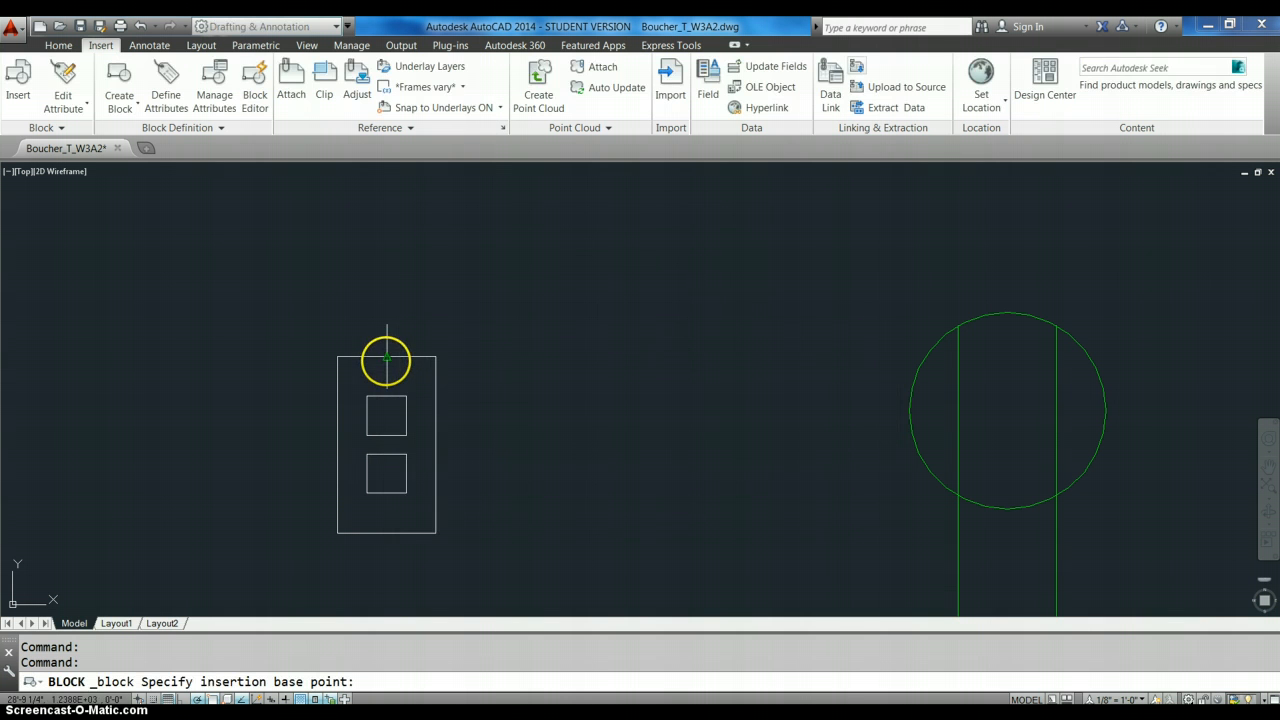
click(386, 357)
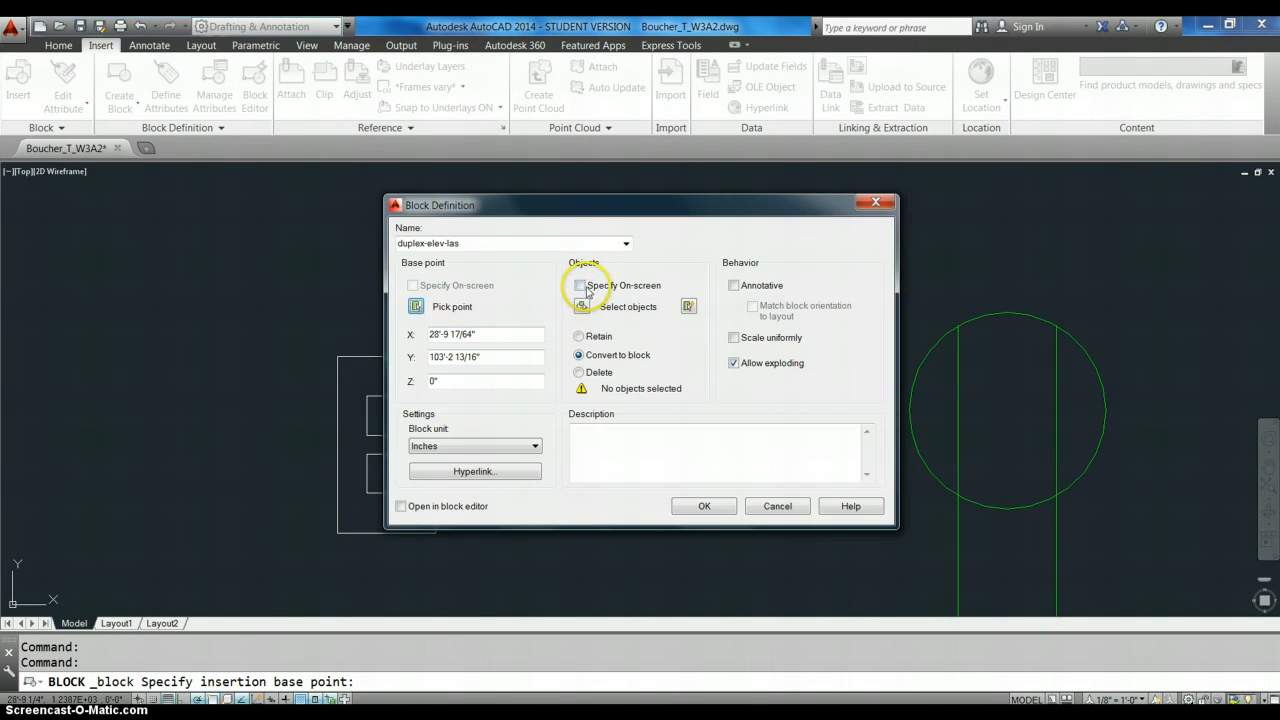
click(581, 306)
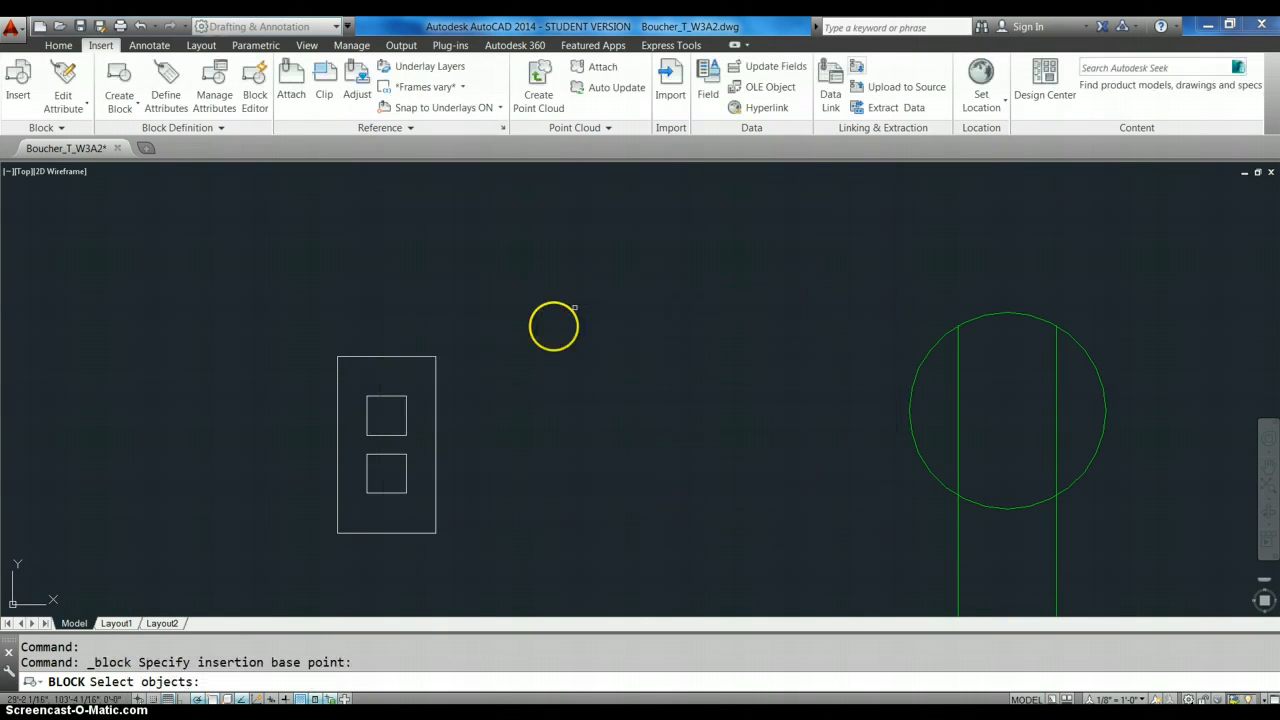
click(490, 580)
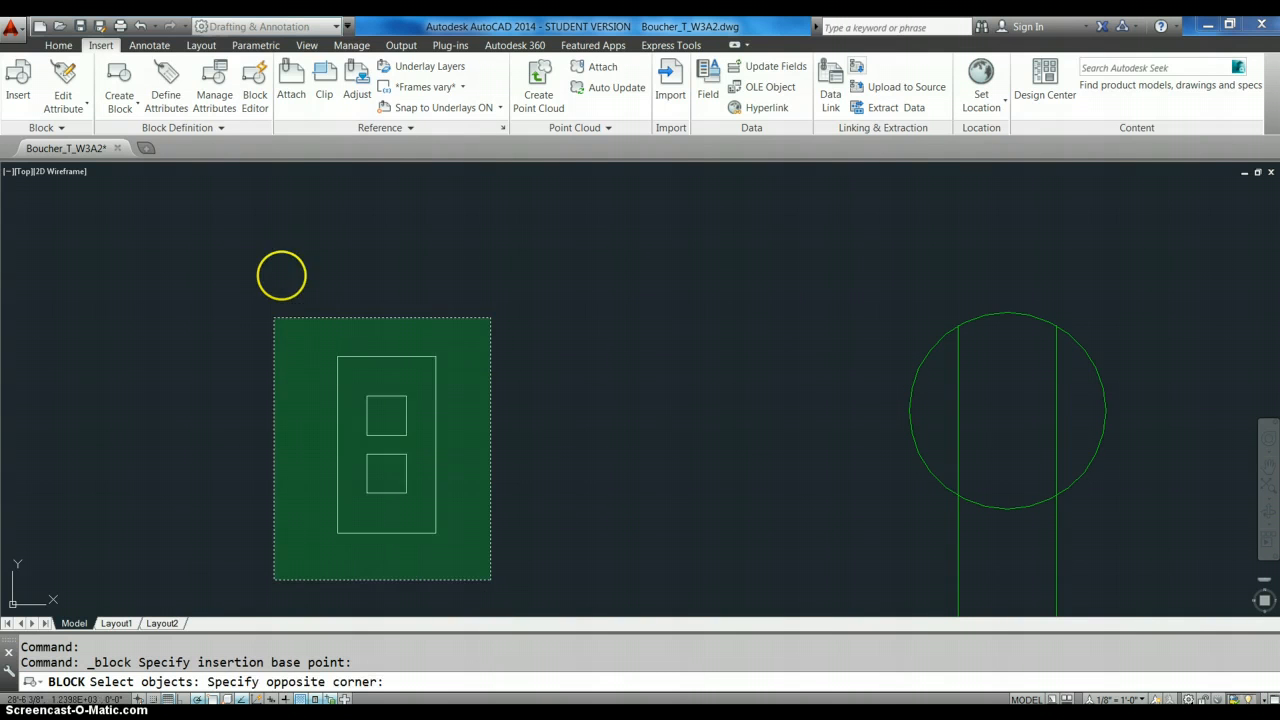
click(280, 276)
key(Return)
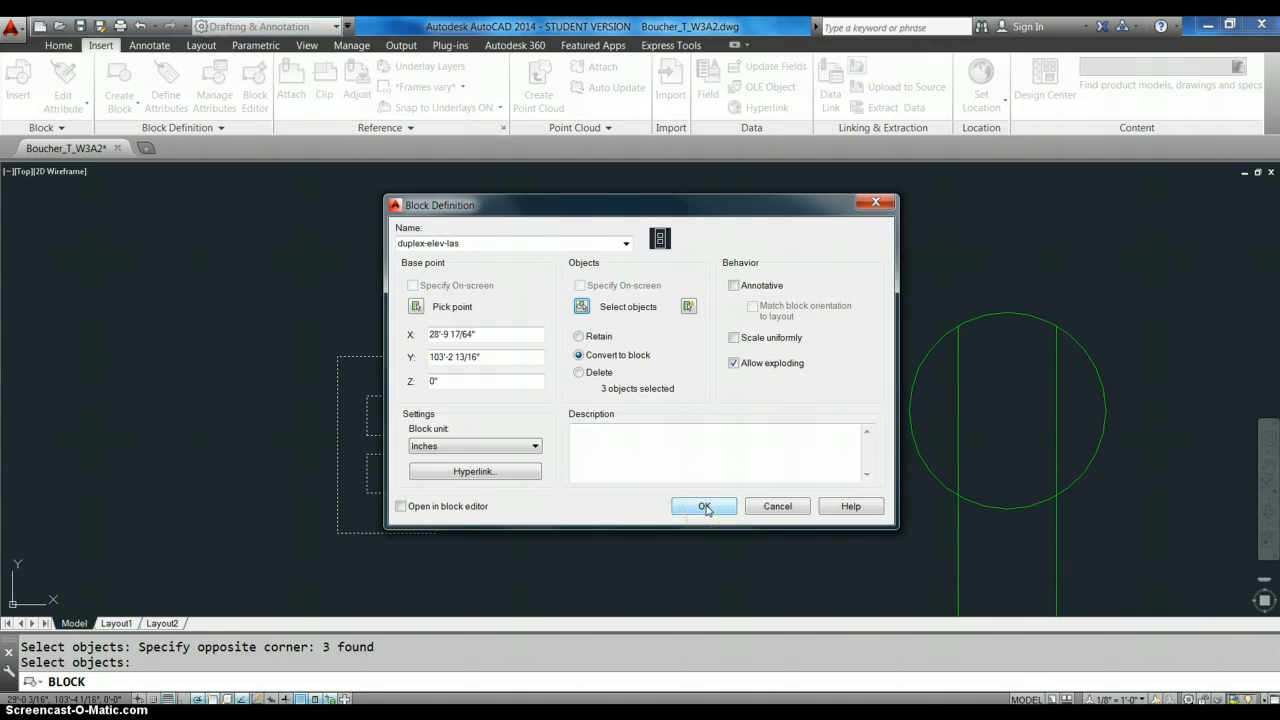
click(704, 507)
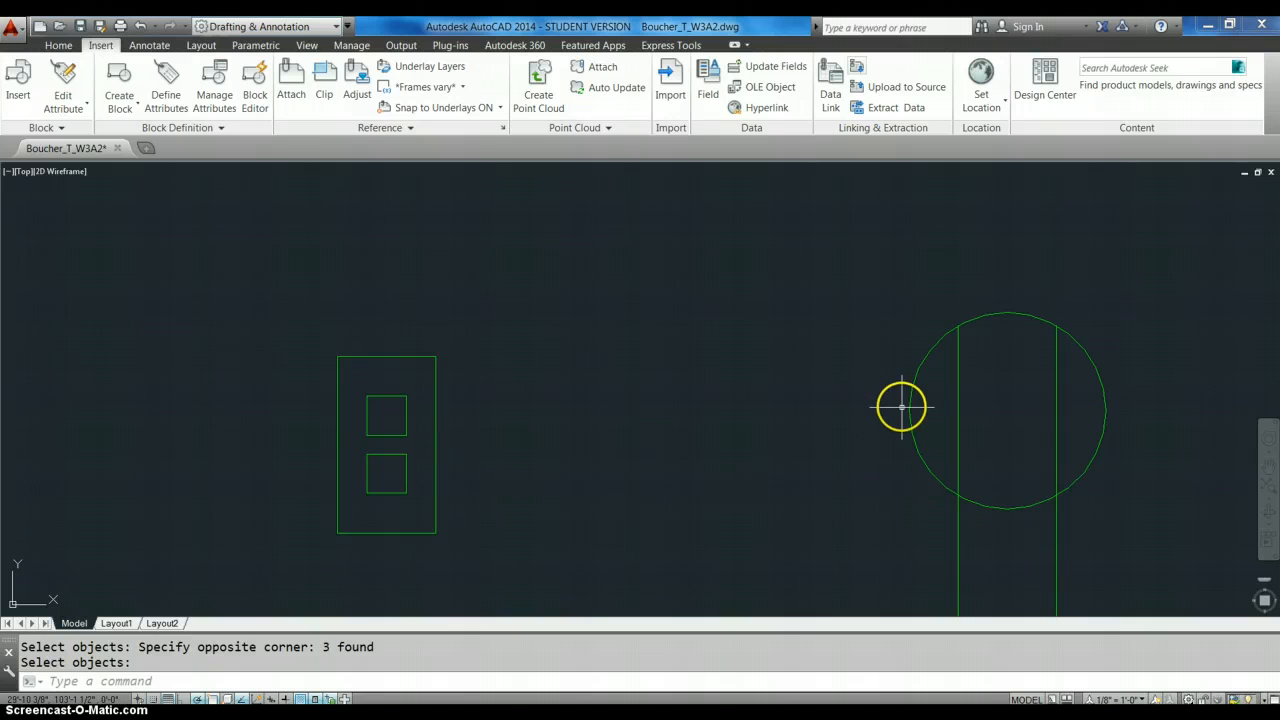
- Move the outlet block by its top midpoint about 1'-3 7/8" horizontally onto the old circular outlet symbol
key(Return)
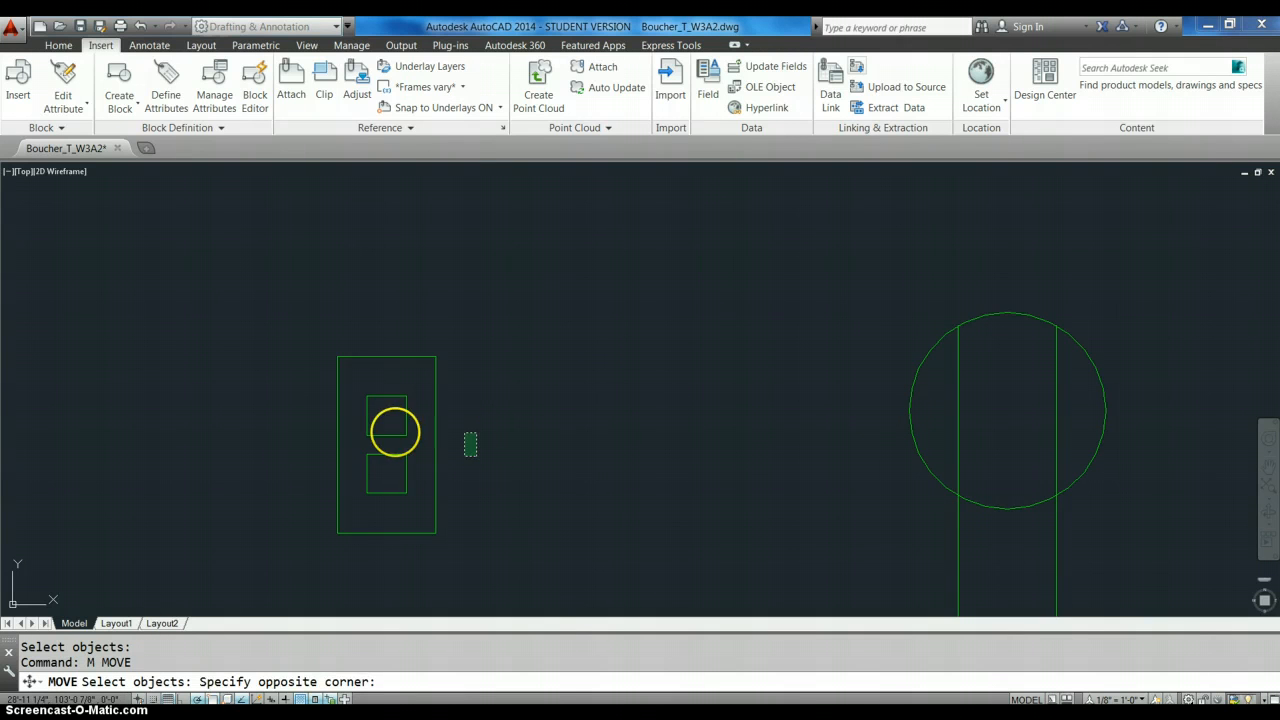
click(360, 435)
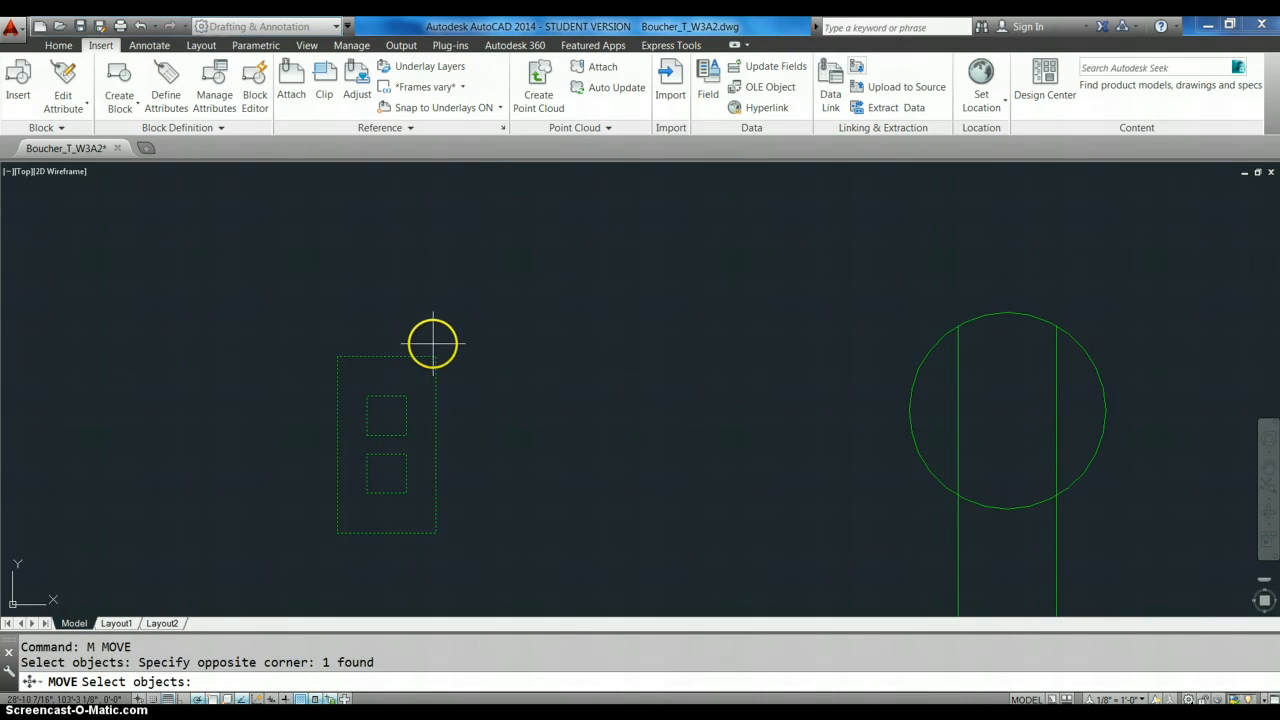
key(Return)
click(387, 356)
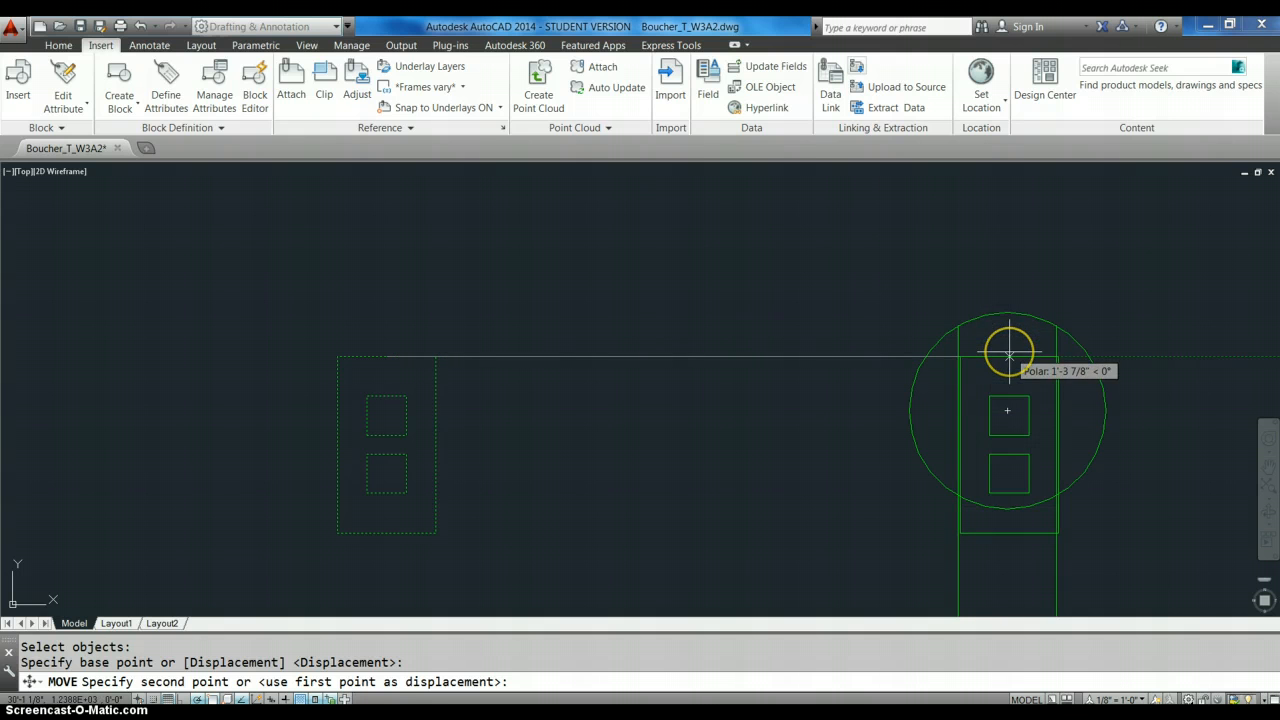
click(1009, 355)
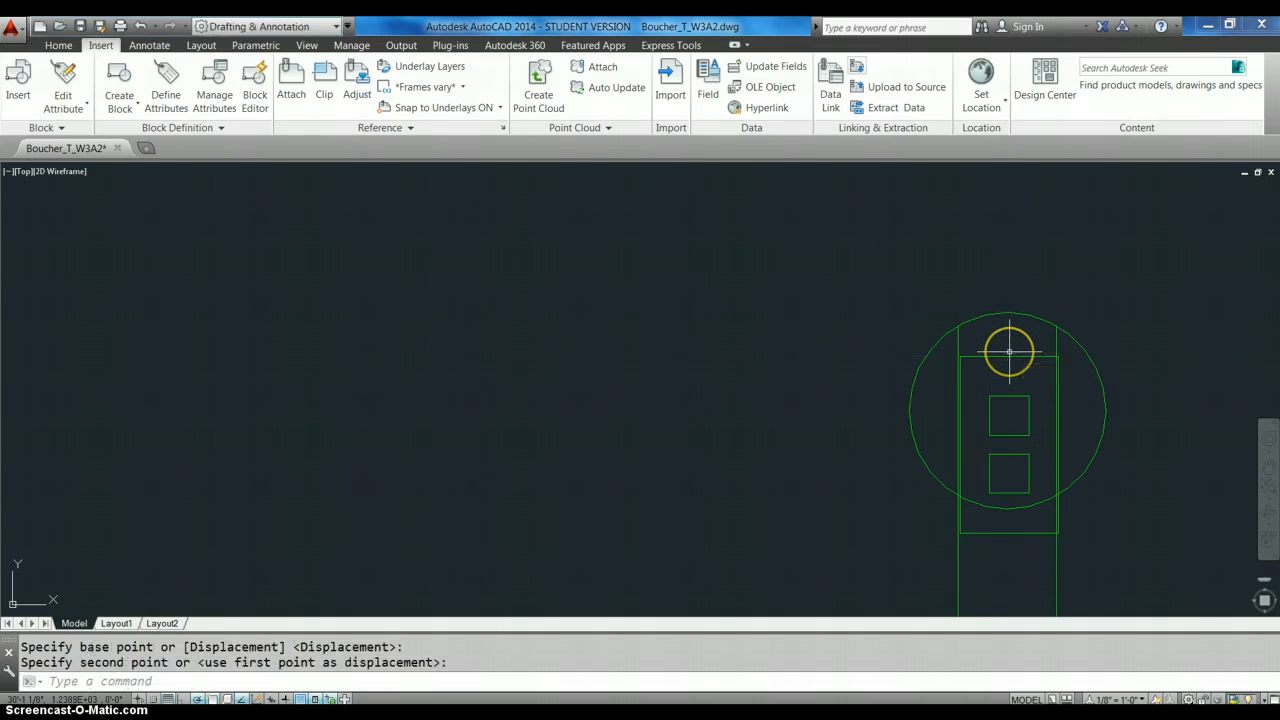
- Erase the old circular outlet symbol beneath the newly positioned outlet block
click(1063, 331)
click(1094, 334)
text(e)
key(Return)
scroll(1097, 340, down, 6)
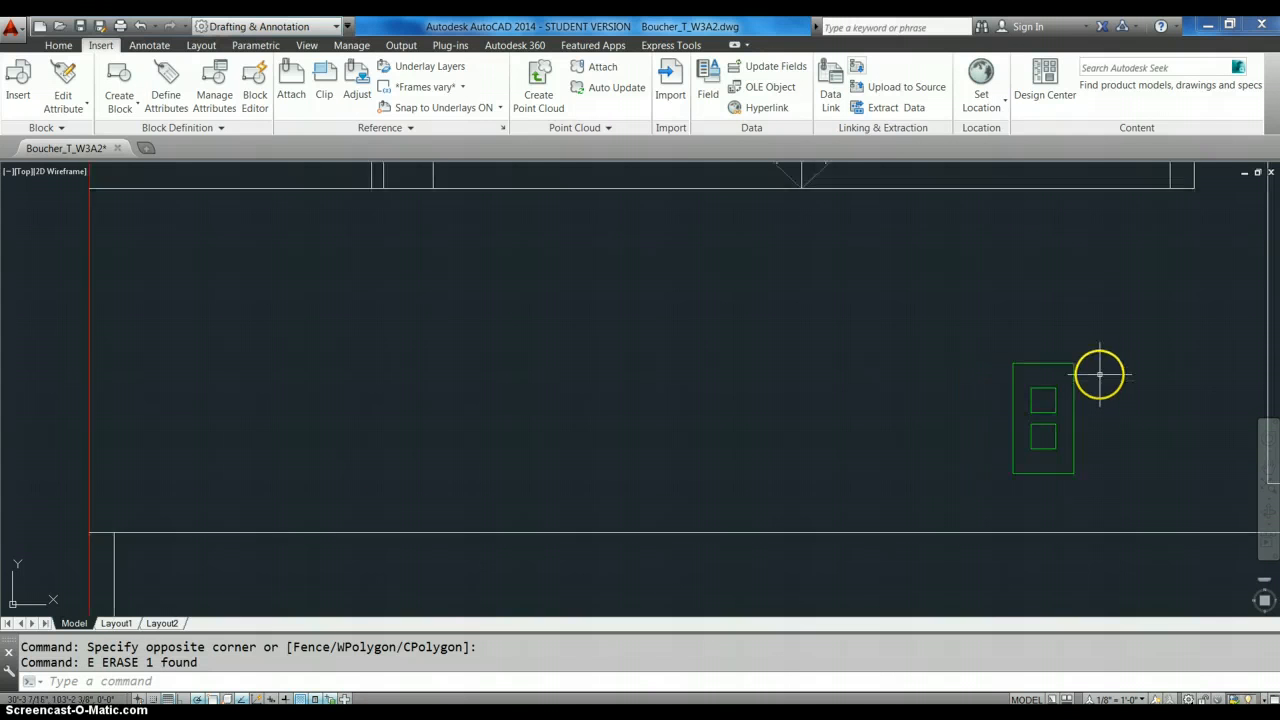
text(z)
key(Return)
text(e)
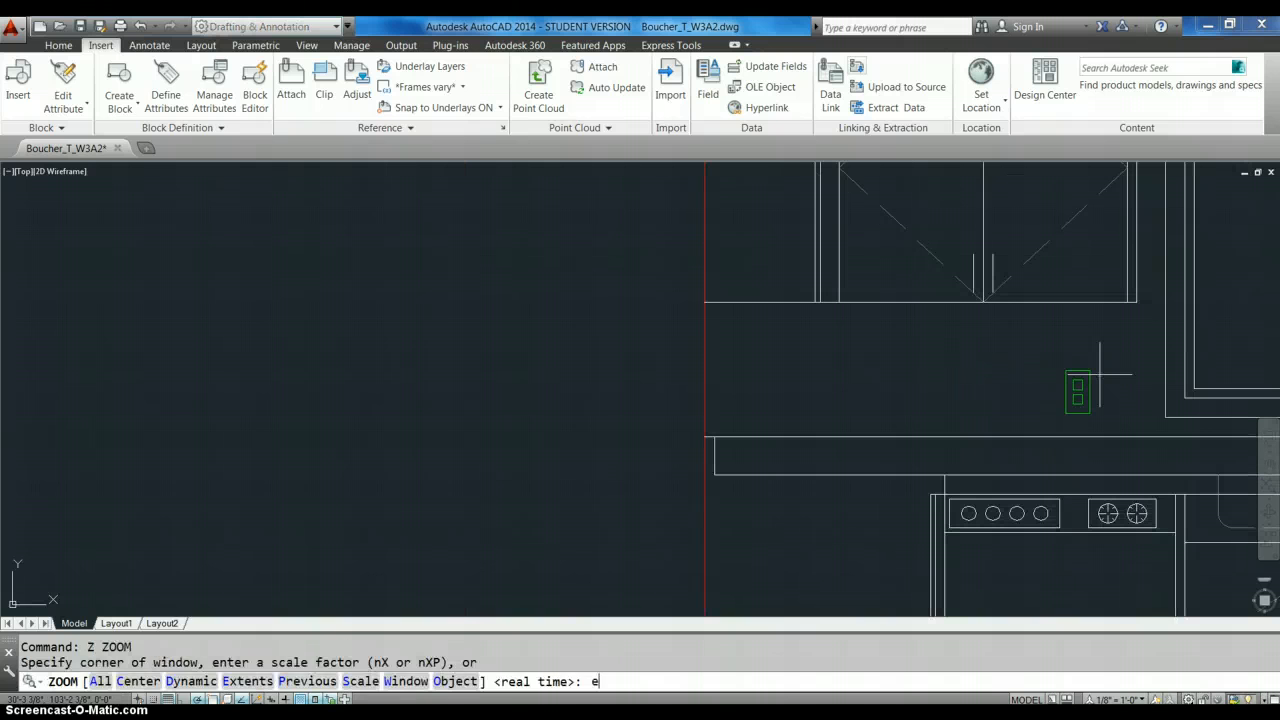
key(Escape)
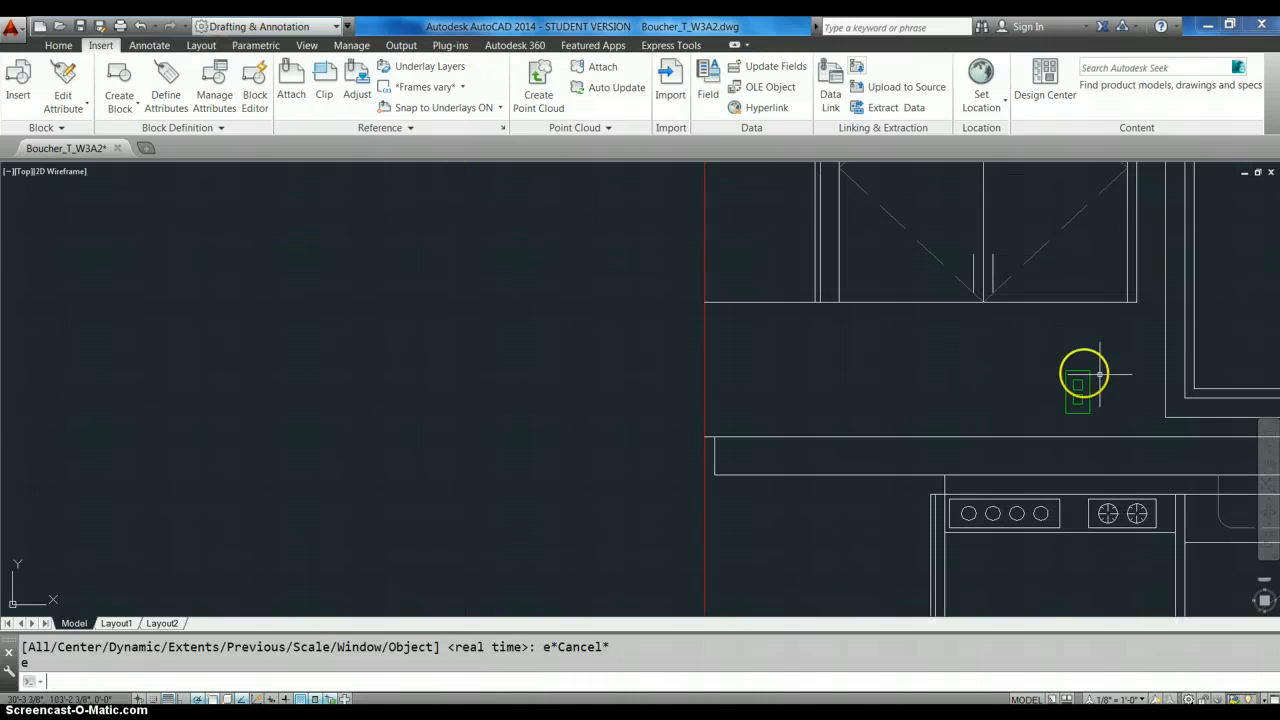
- Bring the whole kitchen counter into view, including the new outlet block and the remaining old outlet symbol
click(1267, 467)
drag(1143, 451, 545, 407)
drag(909, 386, 846, 423)
right_click(848, 426)
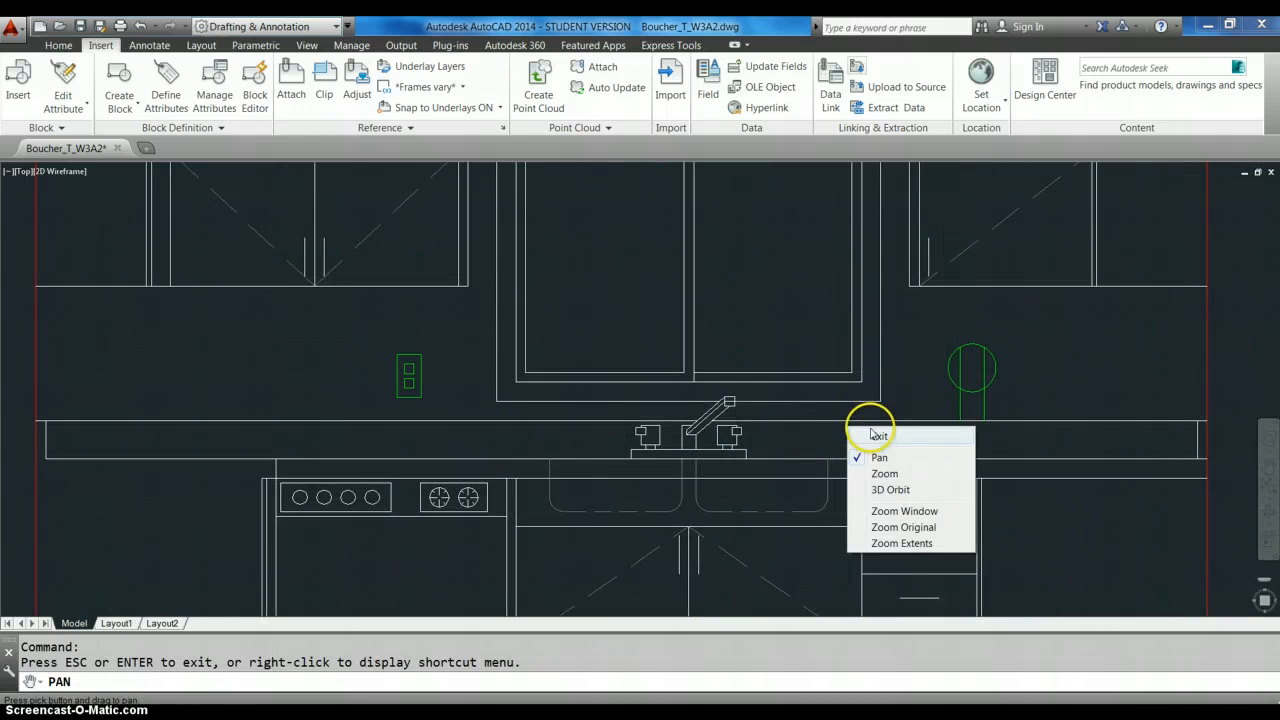
click(866, 434)
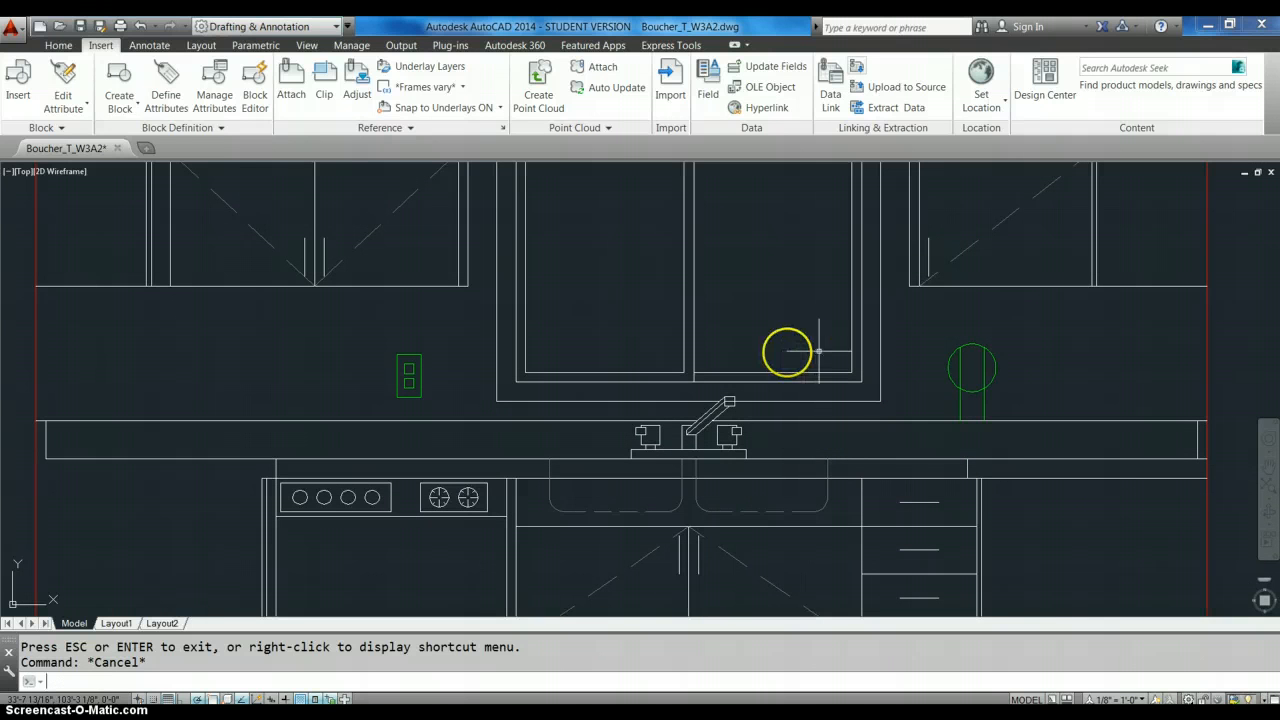
text(co)
key(Return)
key(Escape)
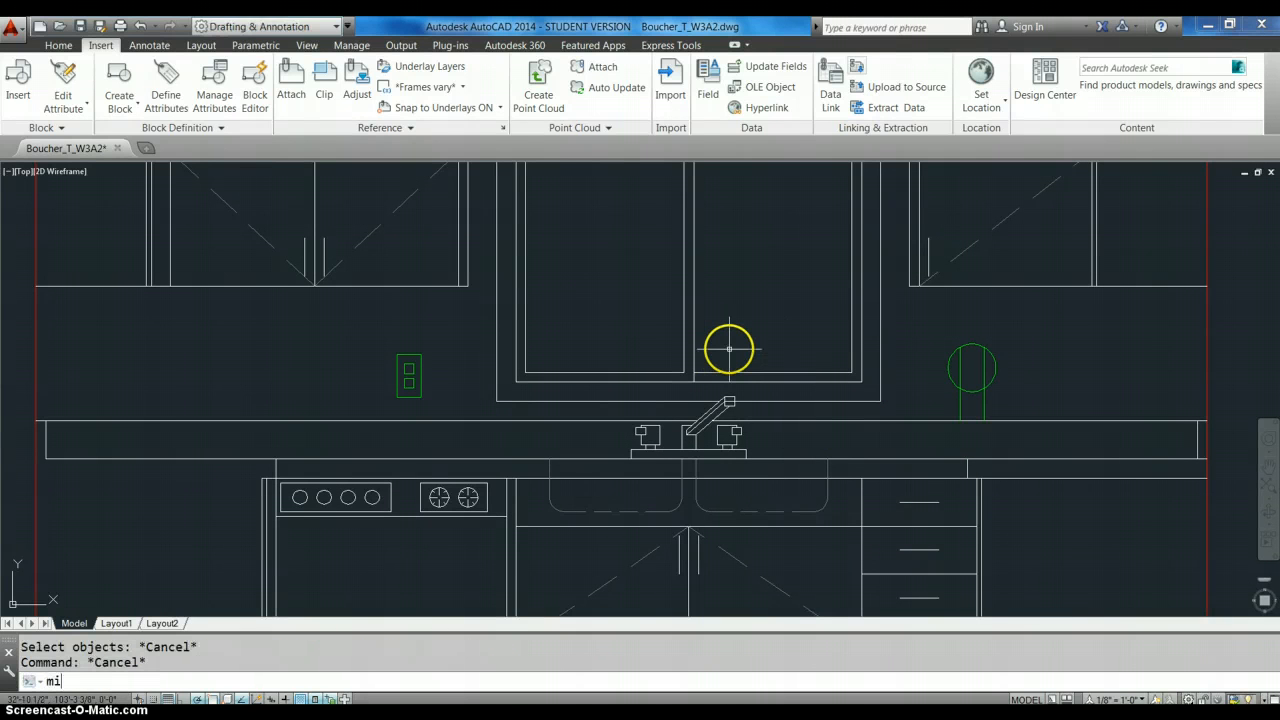
- Mirror the outlet block about the vertical line through the faucet's centre, keeping the source, and erase the old outlet symbol on the other side
text(mi)
key(Return)
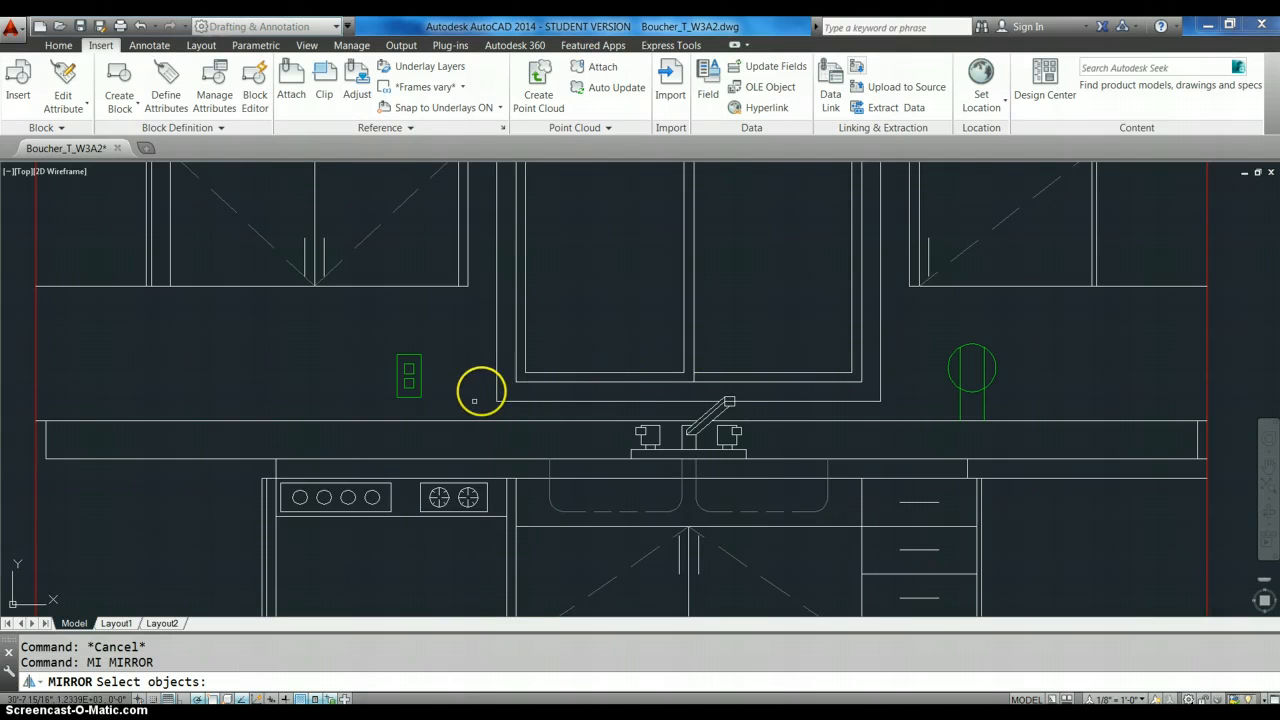
click(428, 389)
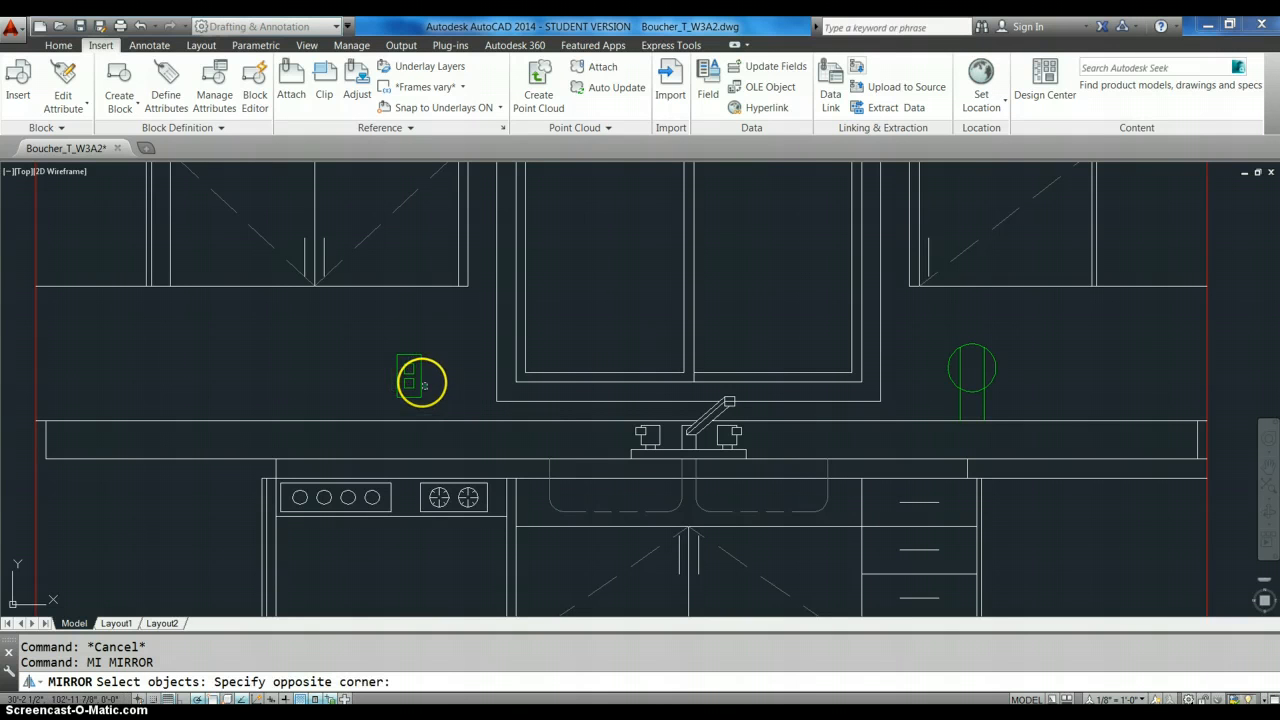
click(404, 375)
click(396, 368)
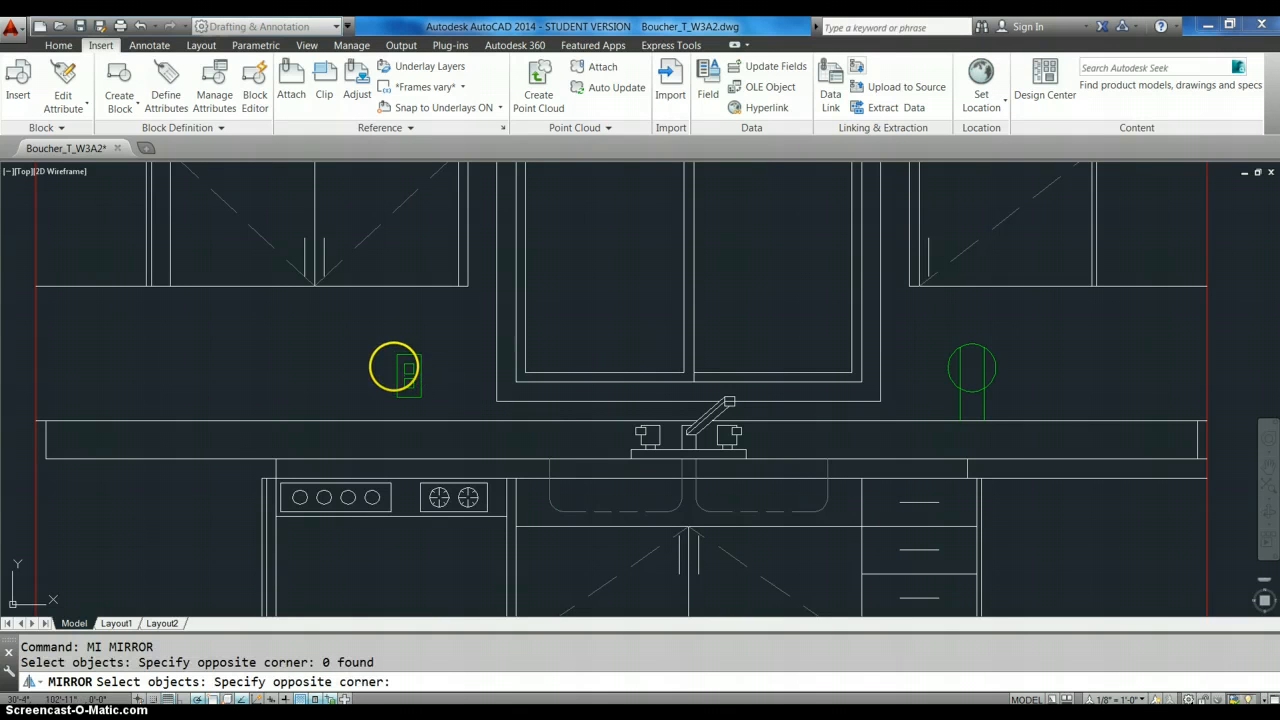
click(389, 365)
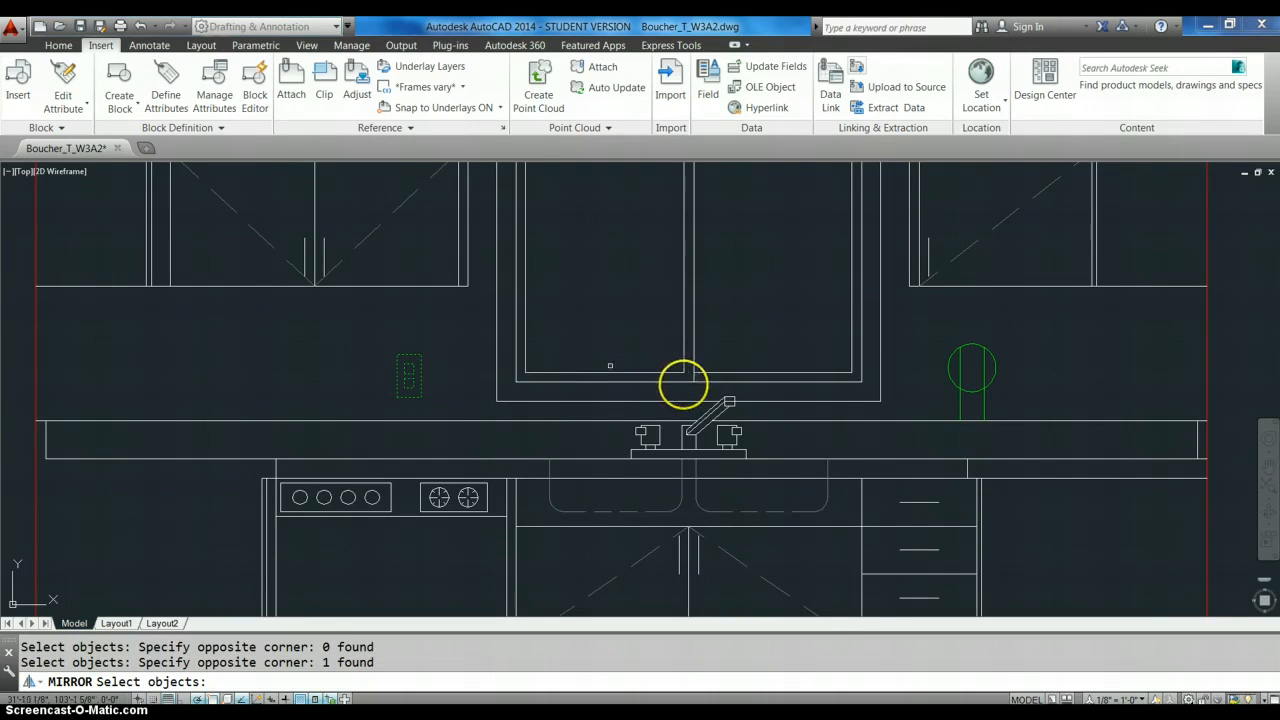
key(Return)
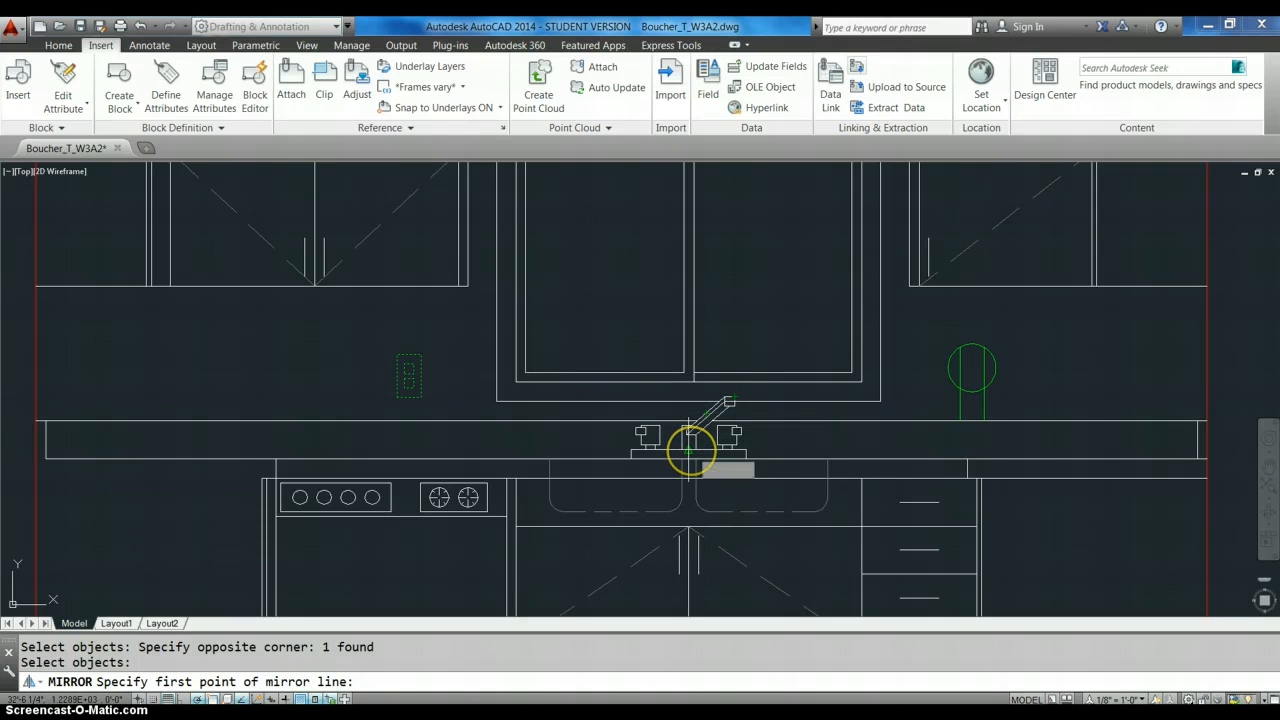
click(690, 451)
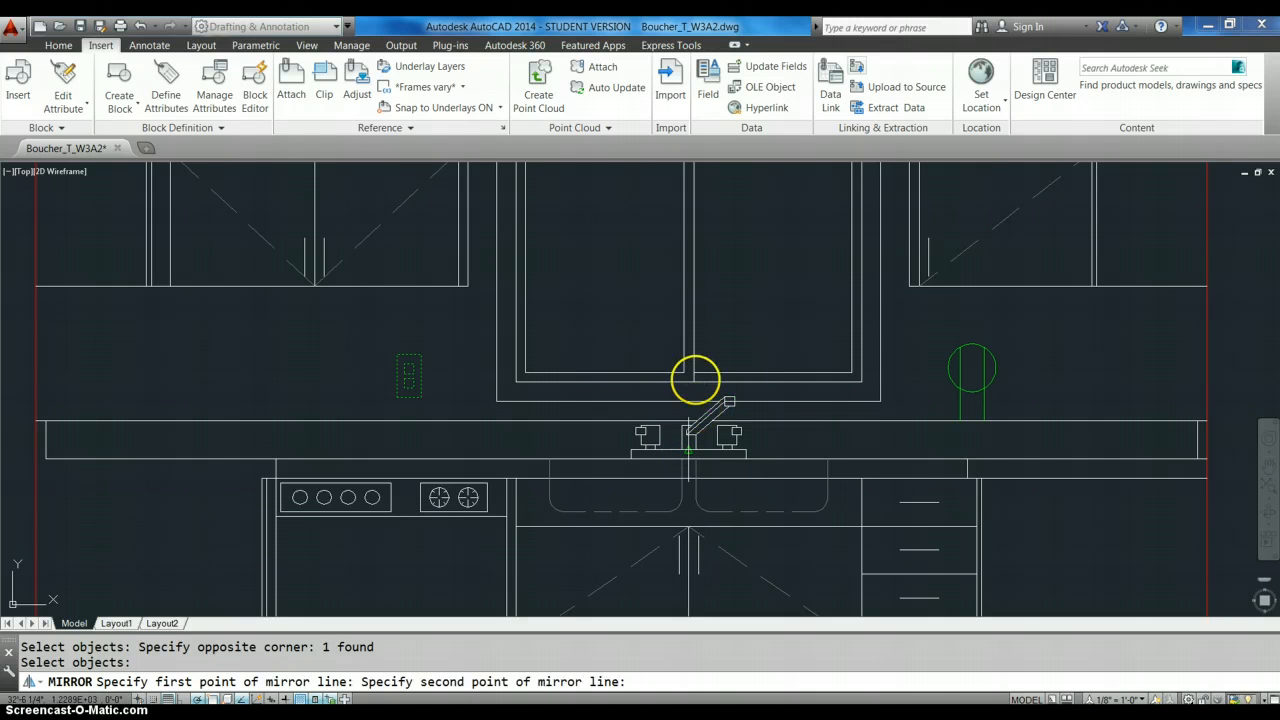
click(690, 297)
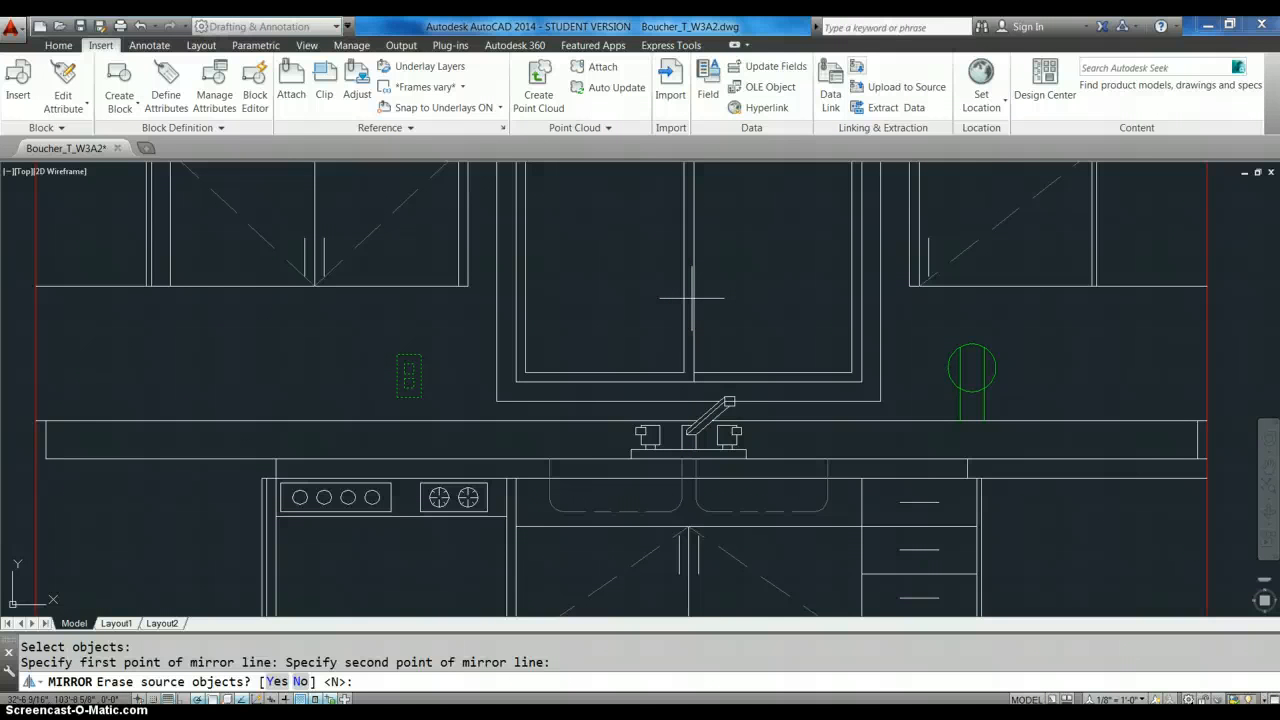
key(Return)
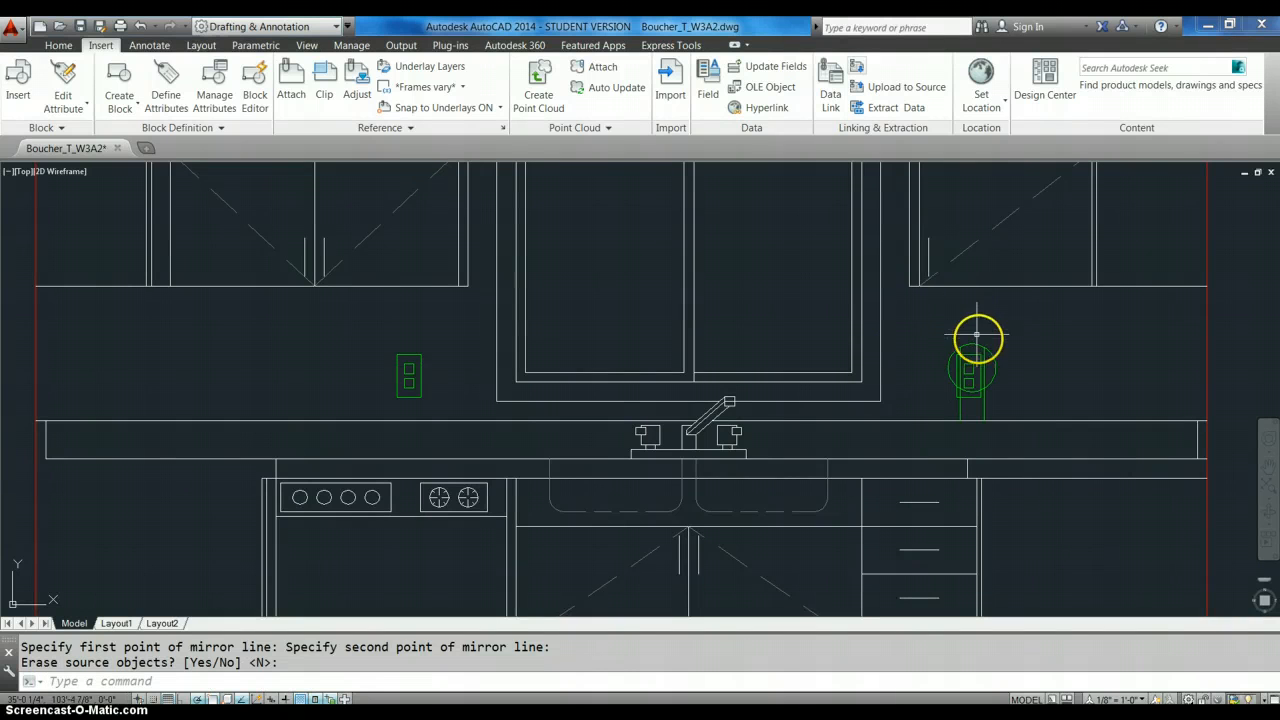
text(e)
key(Return)
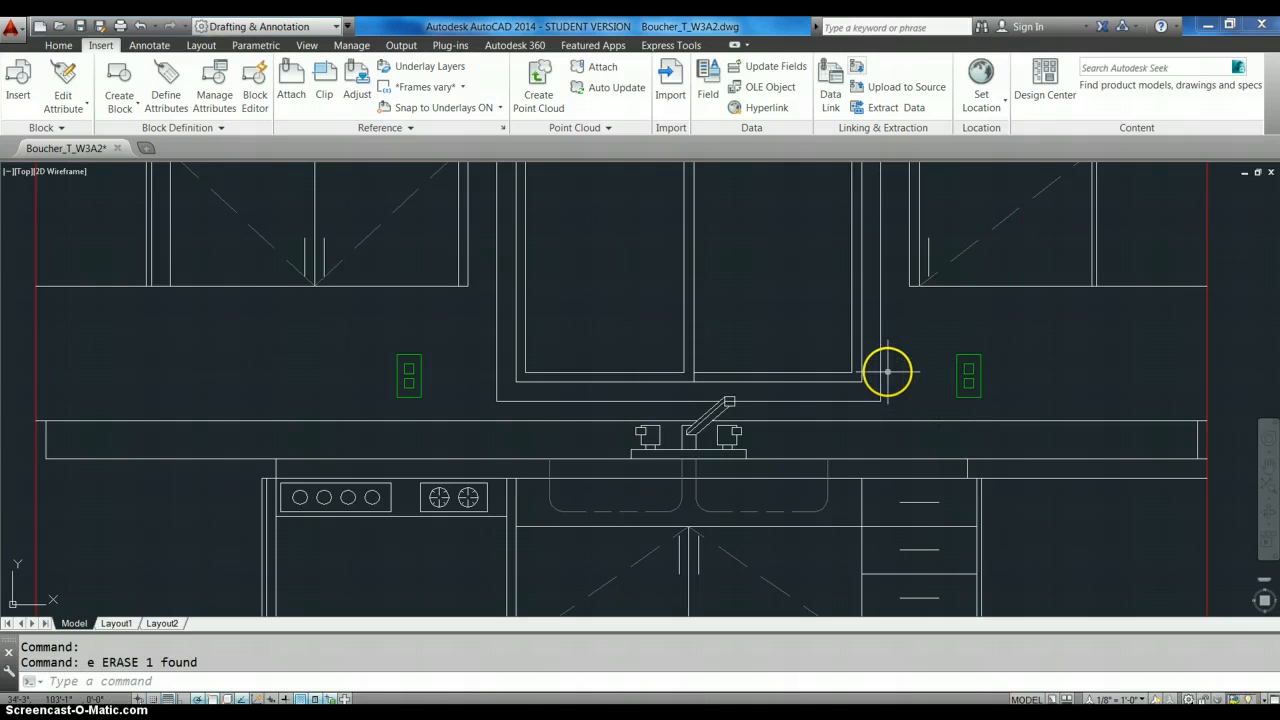
- Change the kitchen sink faucet block to layer P-FIXT-TB and clear the selection
click(767, 441)
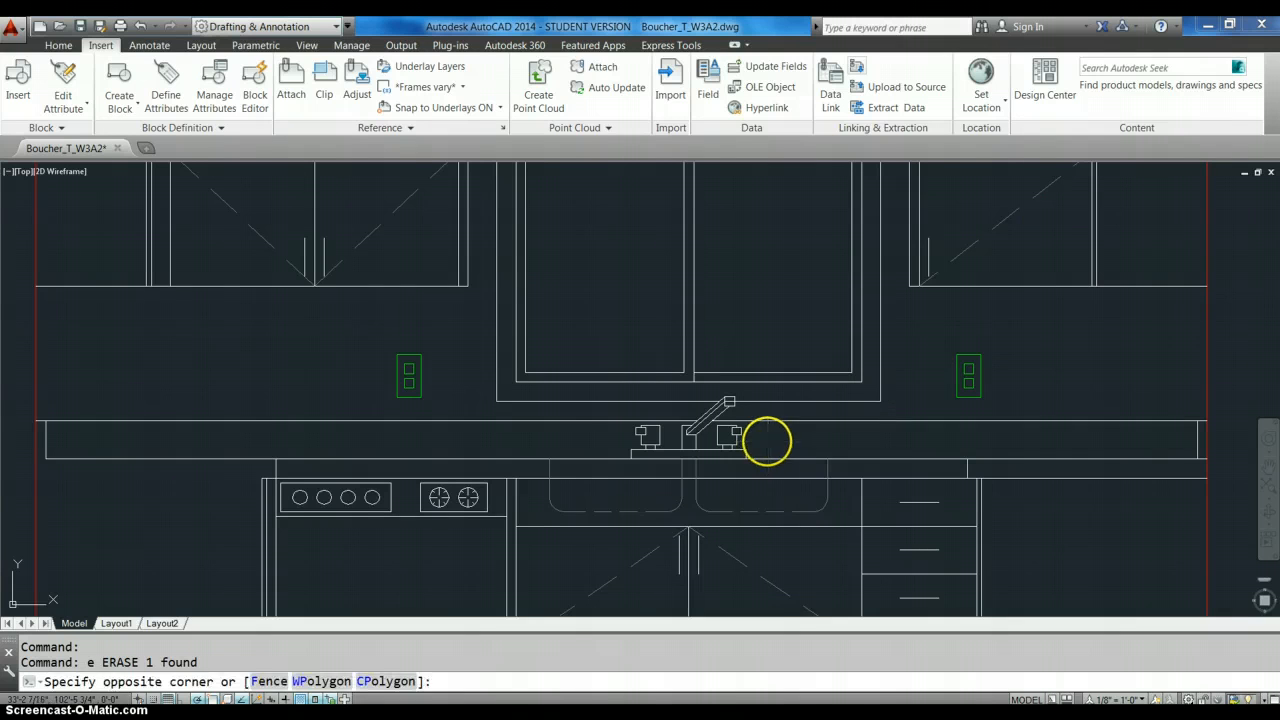
click(720, 425)
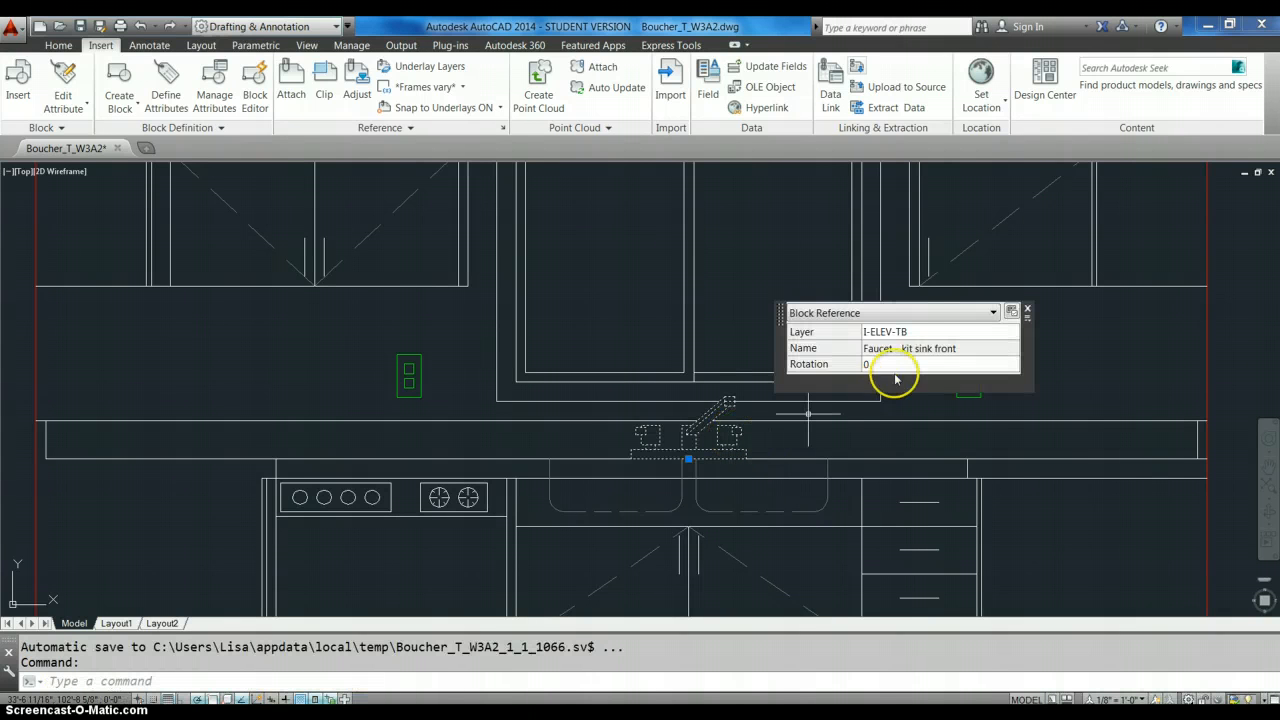
click(914, 334)
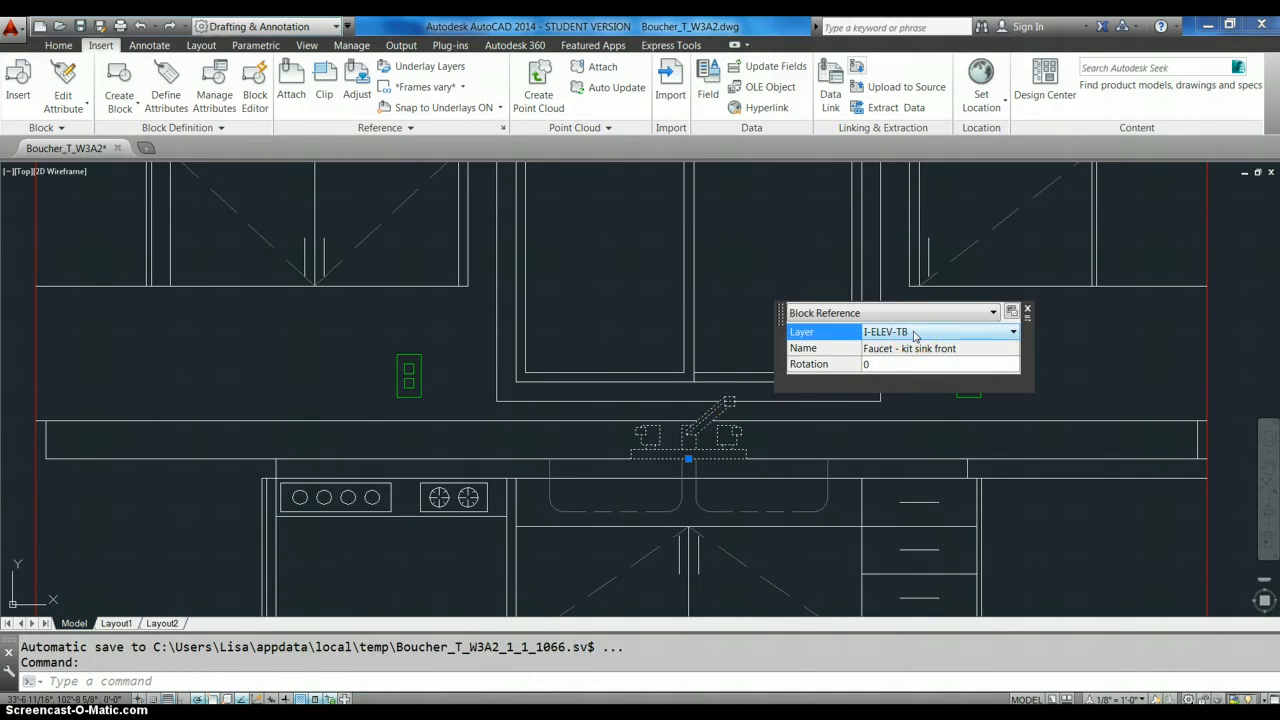
click(914, 334)
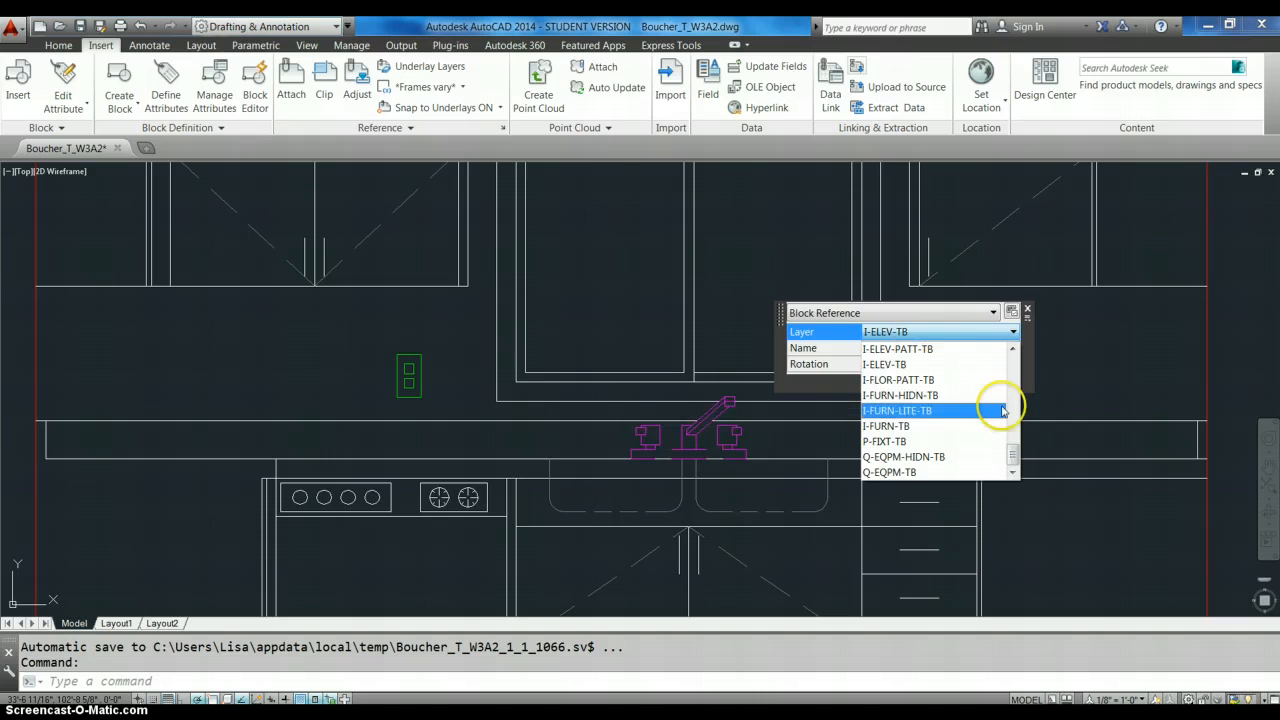
drag(1014, 456, 1012, 450)
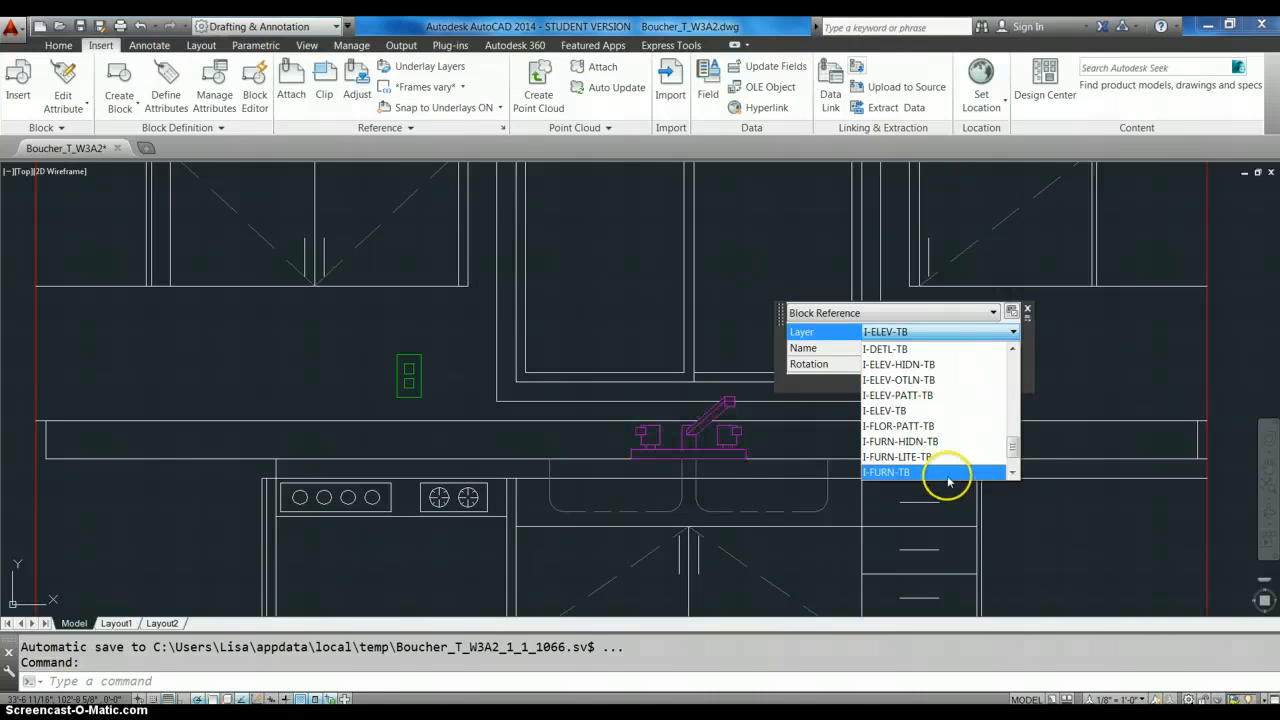
click(1013, 473)
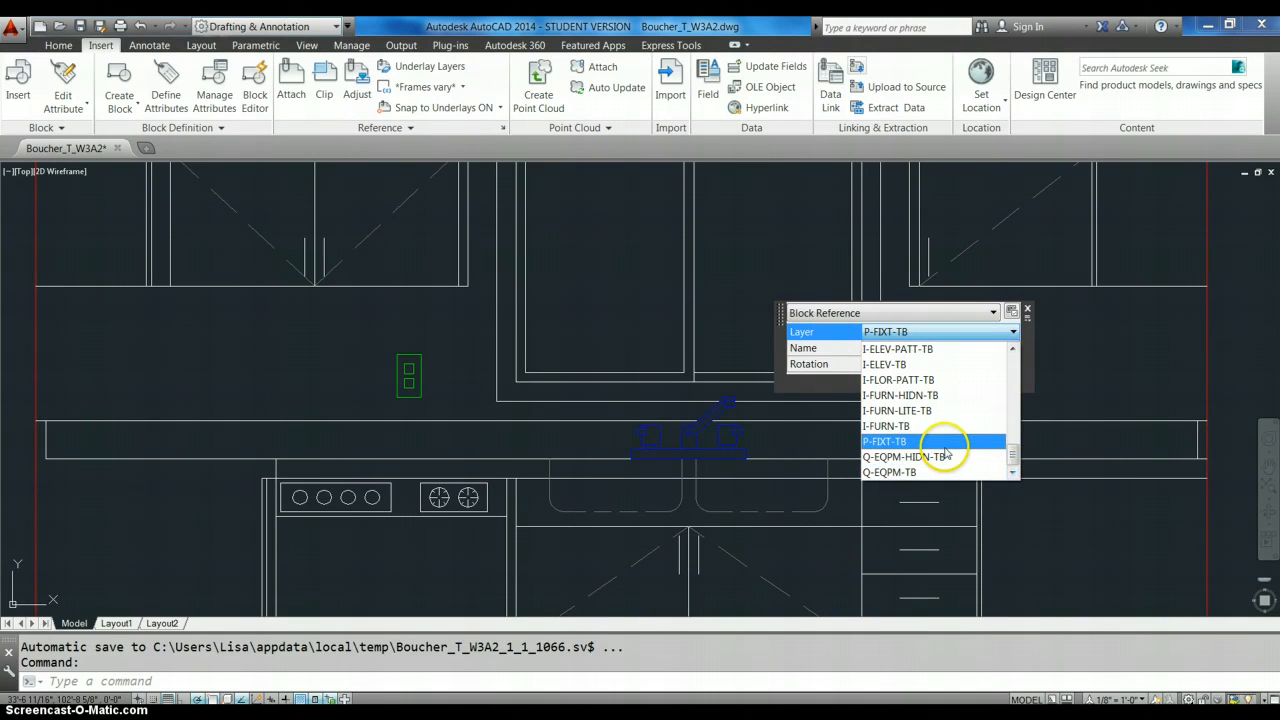
click(945, 446)
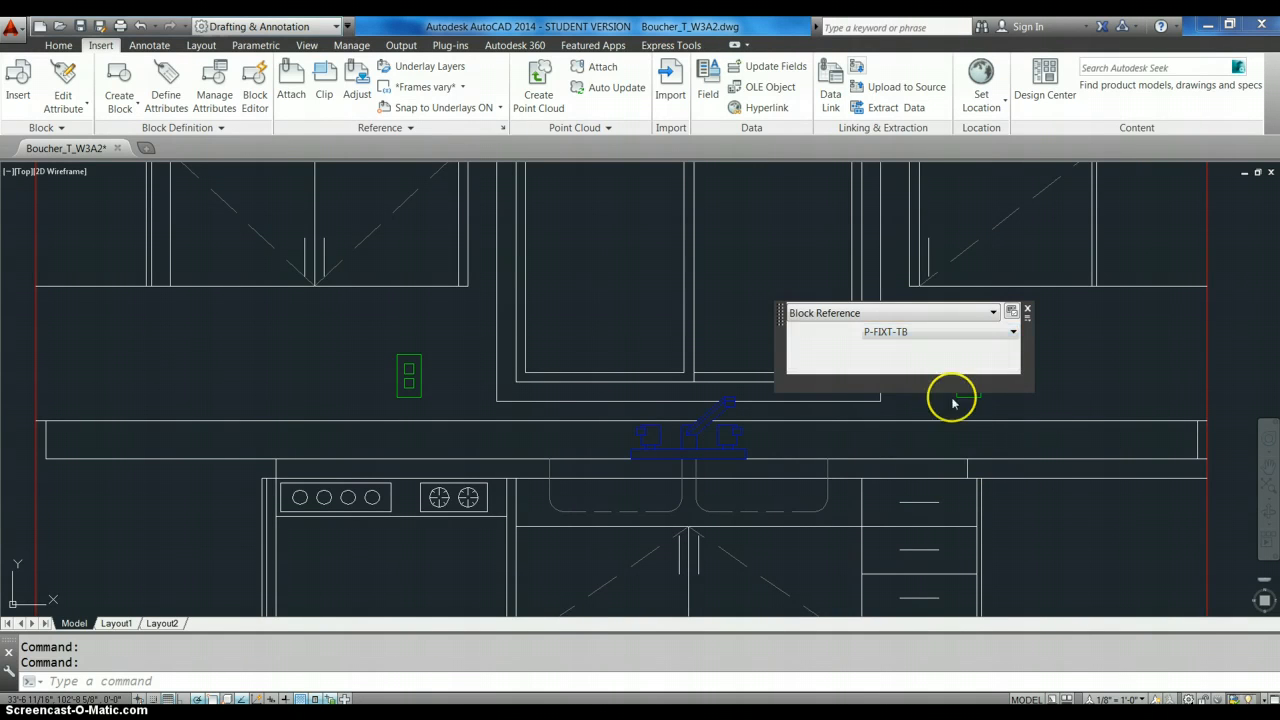
click(1027, 312)
key(Escape)
key(Escape)
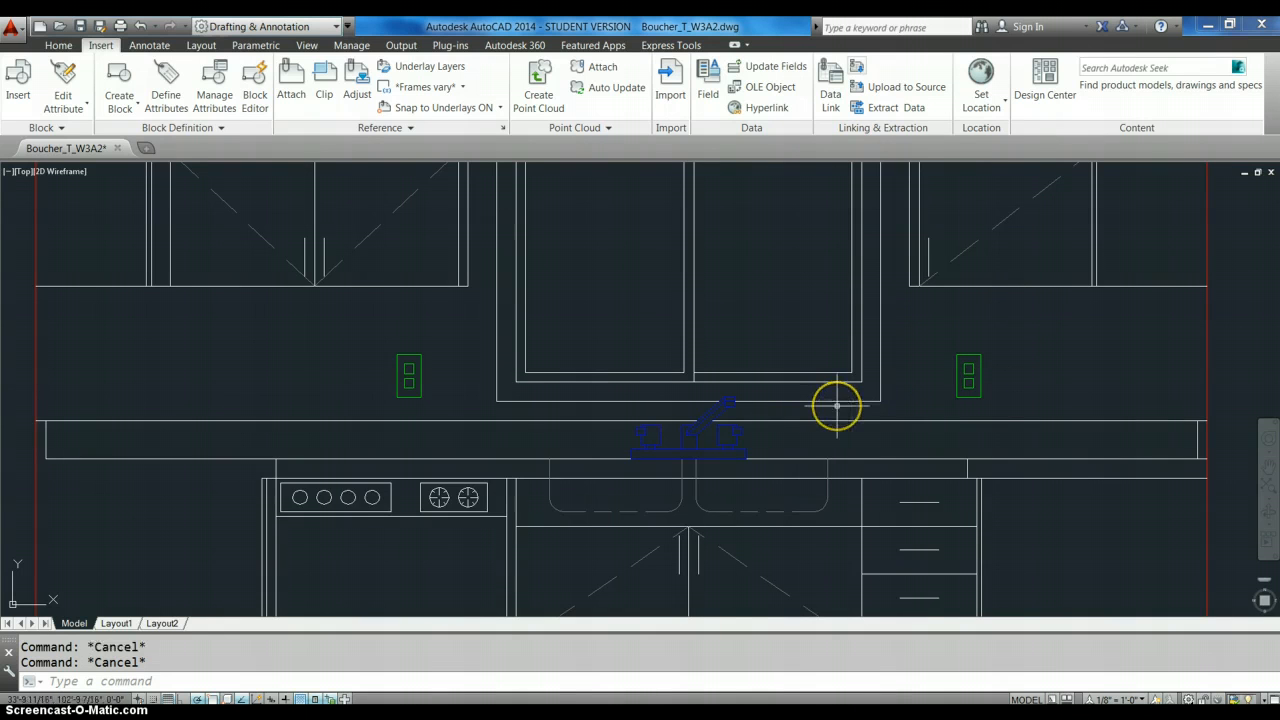
- Copy the outlet block beside the kitchen's single-door wall cabinet onto the old outlet symbol above the bathroom vanity
scroll(836, 406, down, 2)
scroll(836, 412, down, 2)
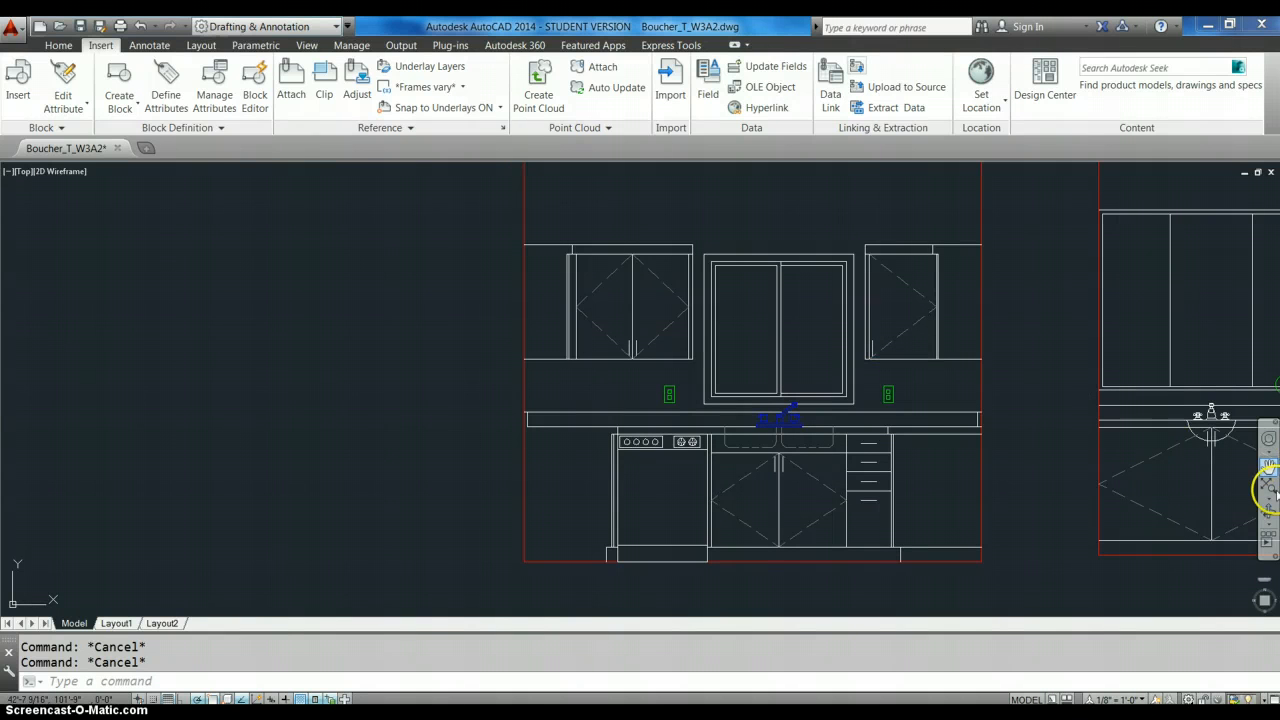
click(1267, 462)
mouse_move(1200, 451)
mouse_down()
mouse_move(977, 500)
mouse_move(932, 496)
mouse_up()
drag(1006, 480, 811, 477)
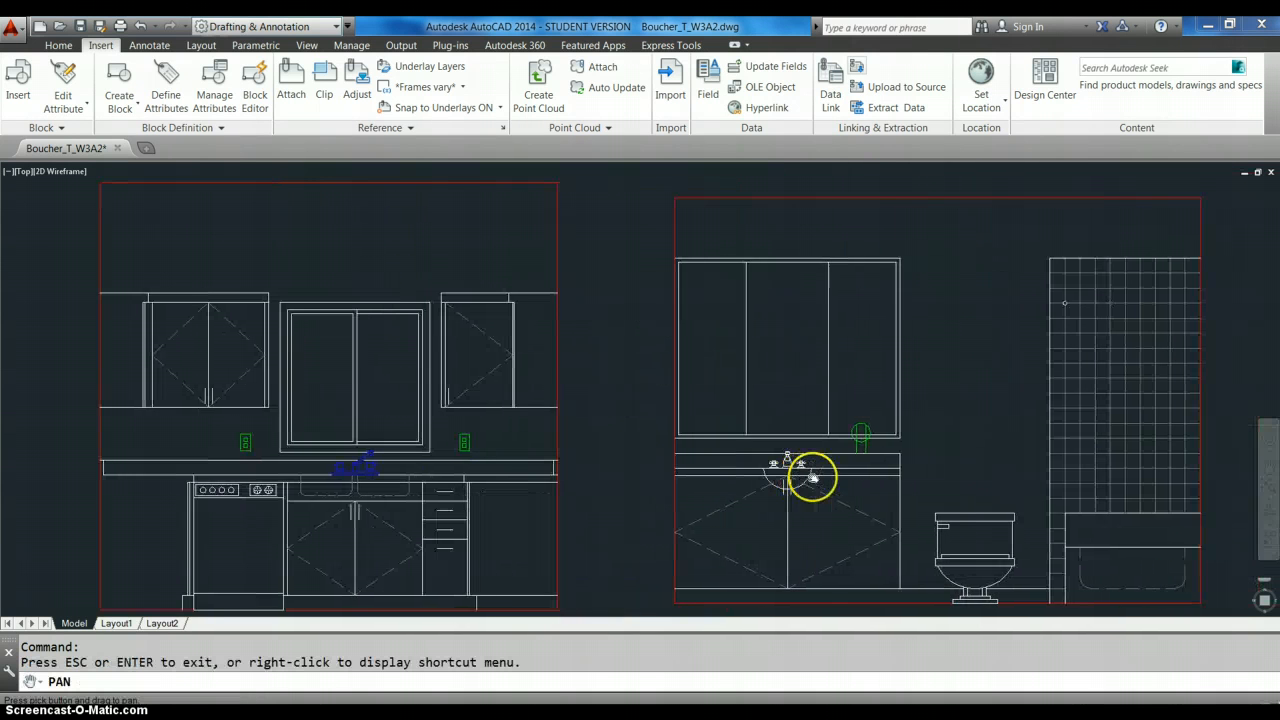
drag(929, 482, 914, 480)
right_click(920, 484)
click(942, 491)
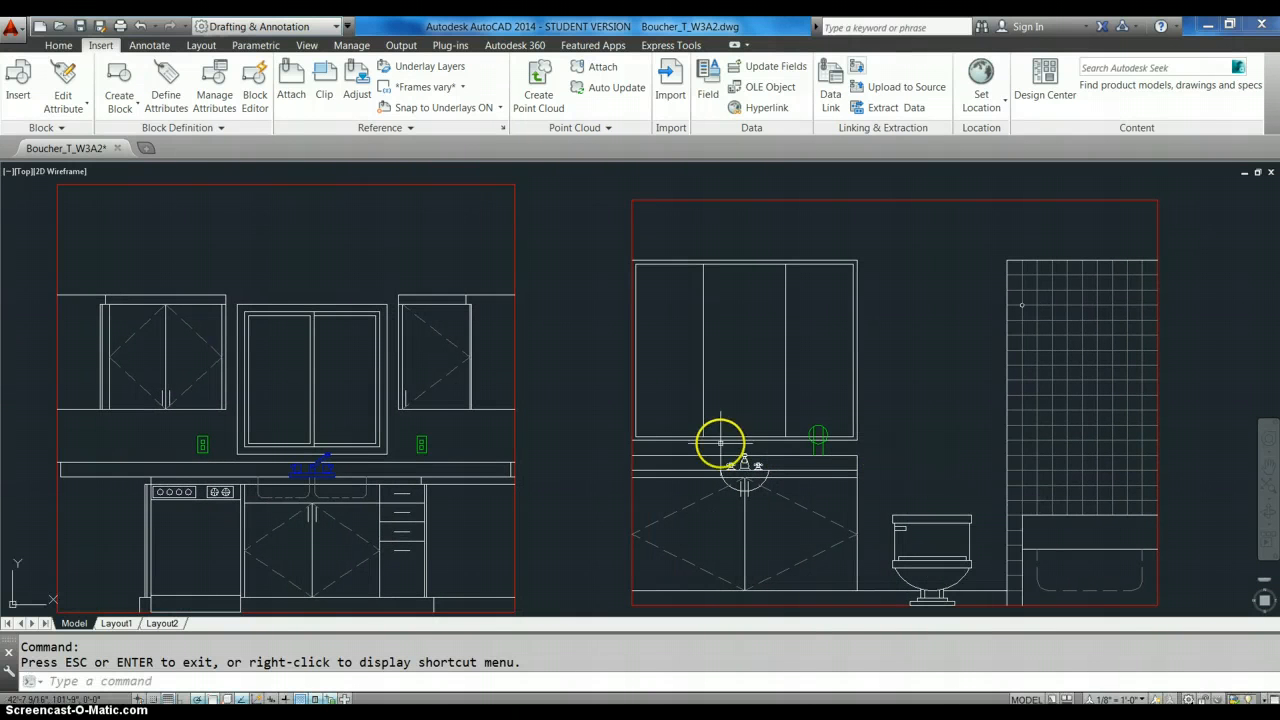
key(Escape)
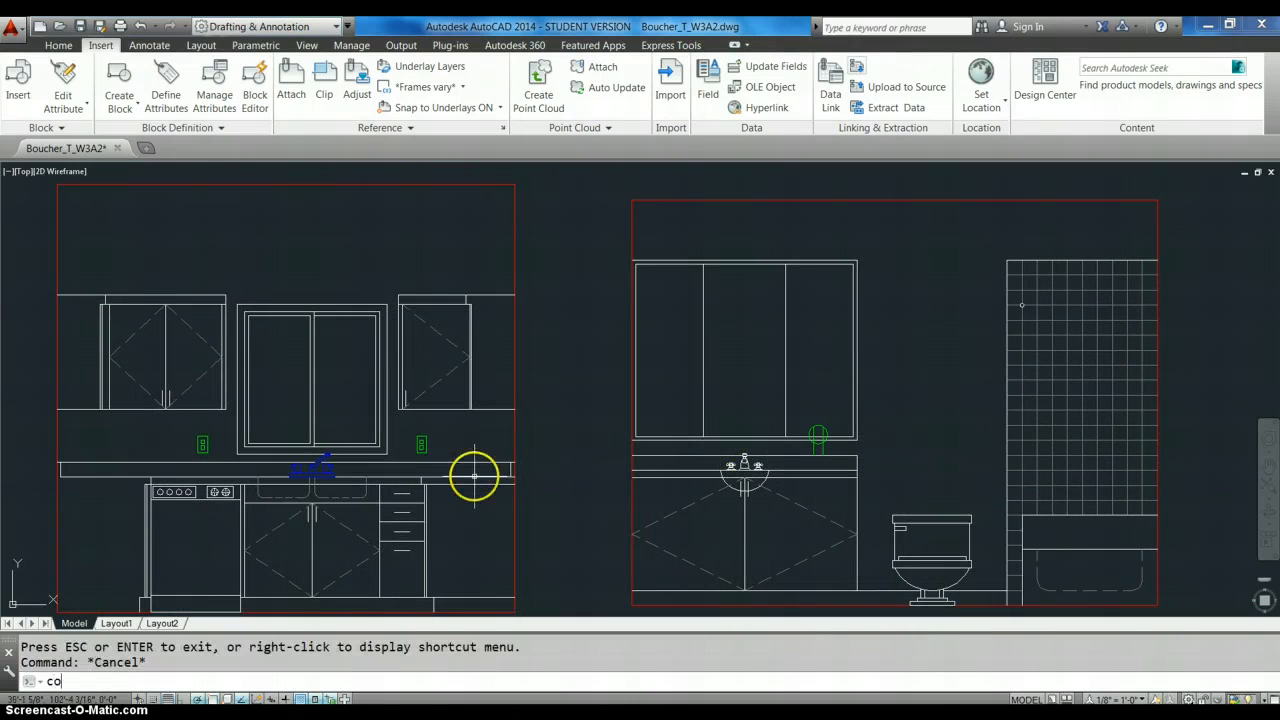
text(co)
key(Return)
click(424, 444)
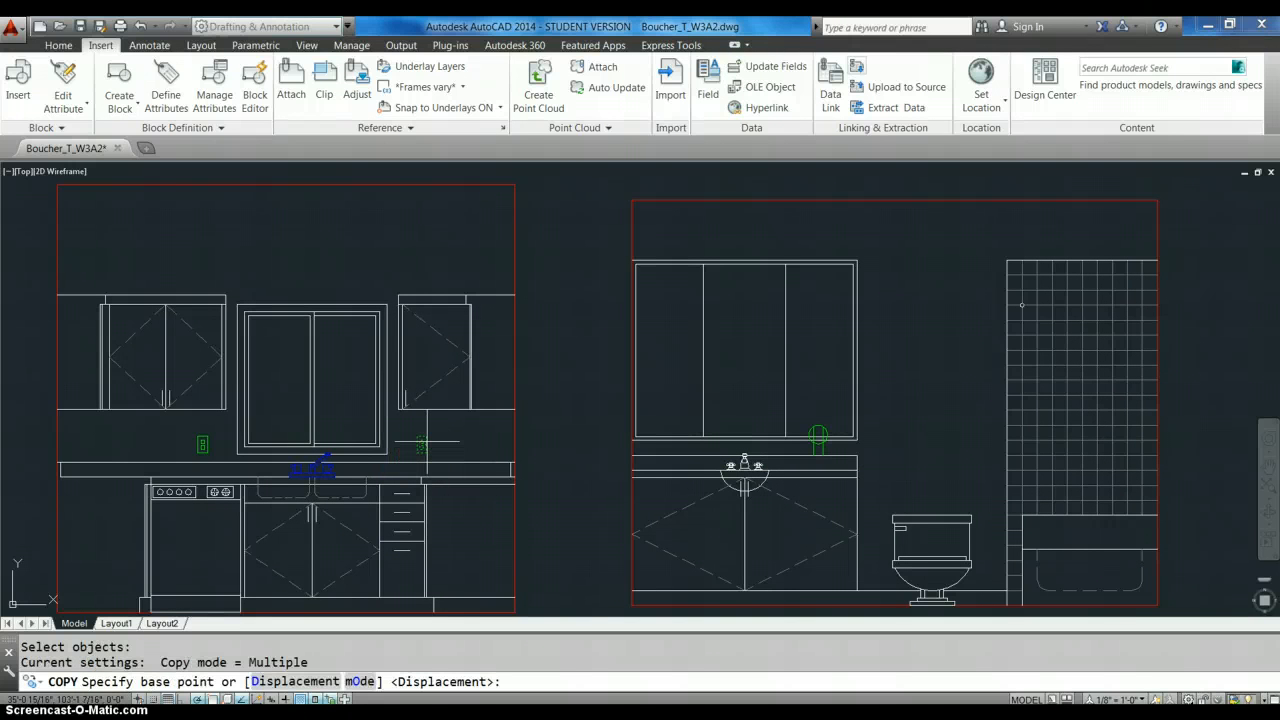
click(425, 442)
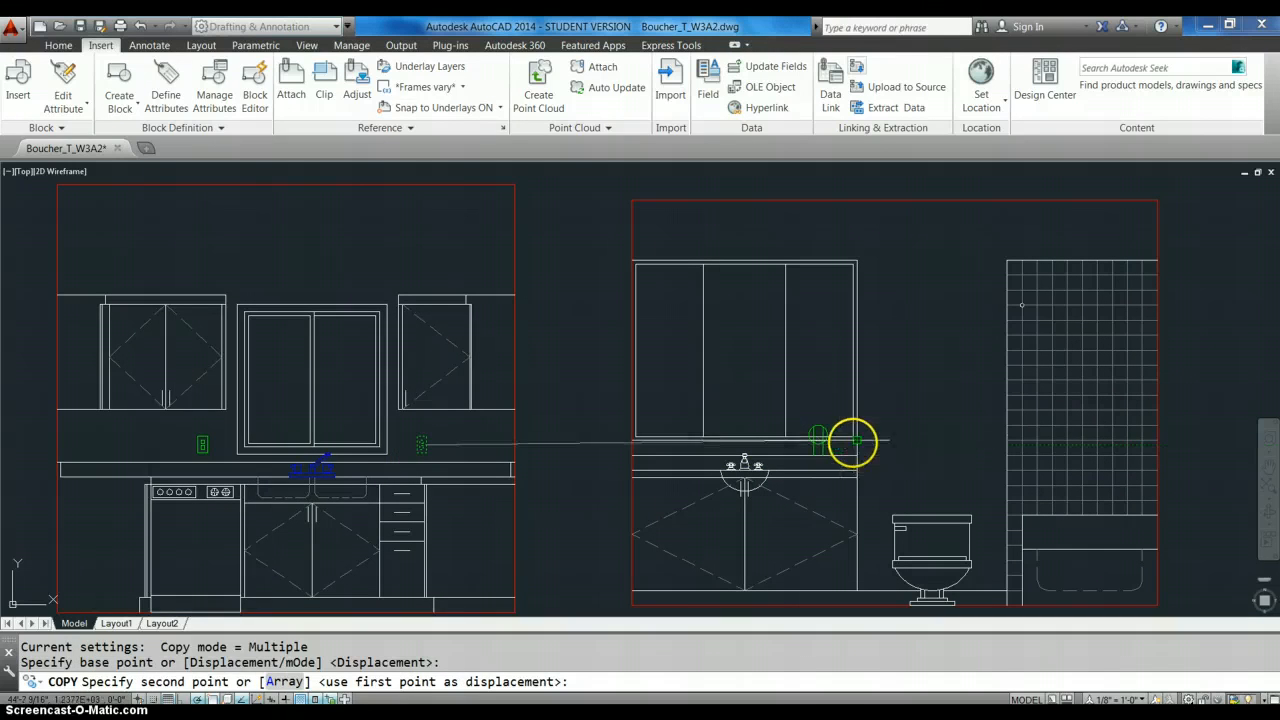
scroll(822, 451, up, 2)
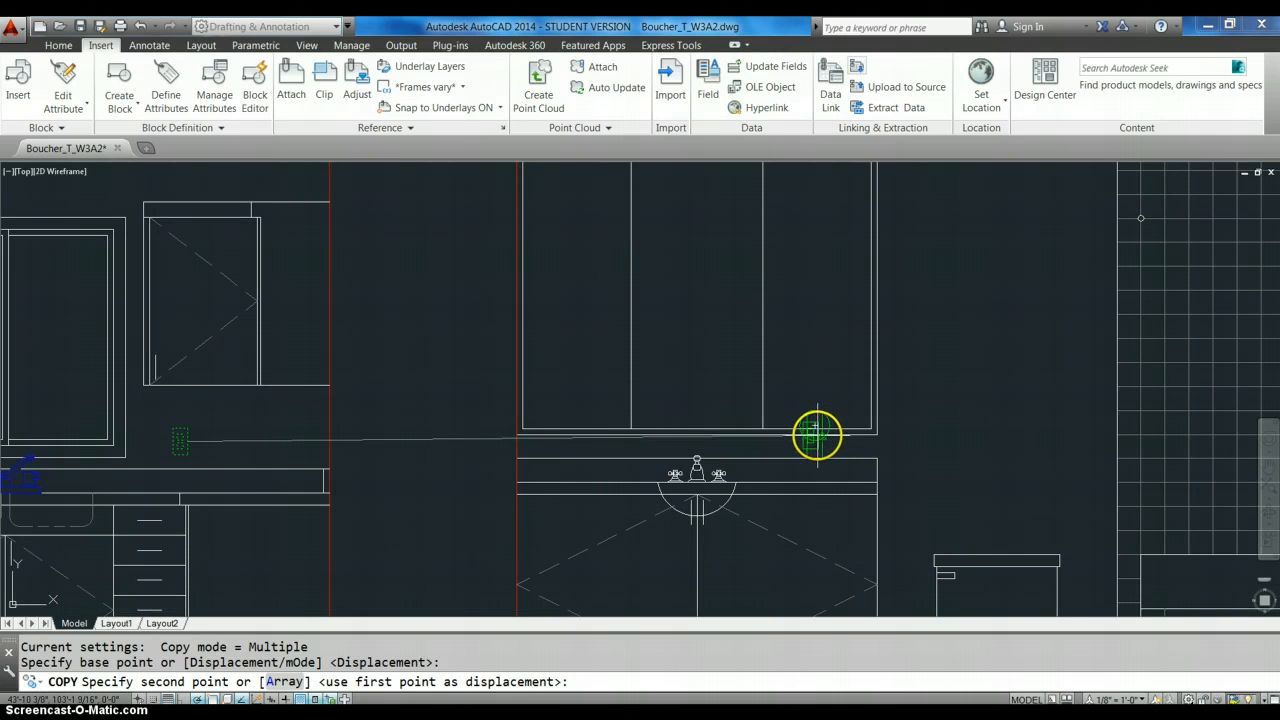
click(820, 430)
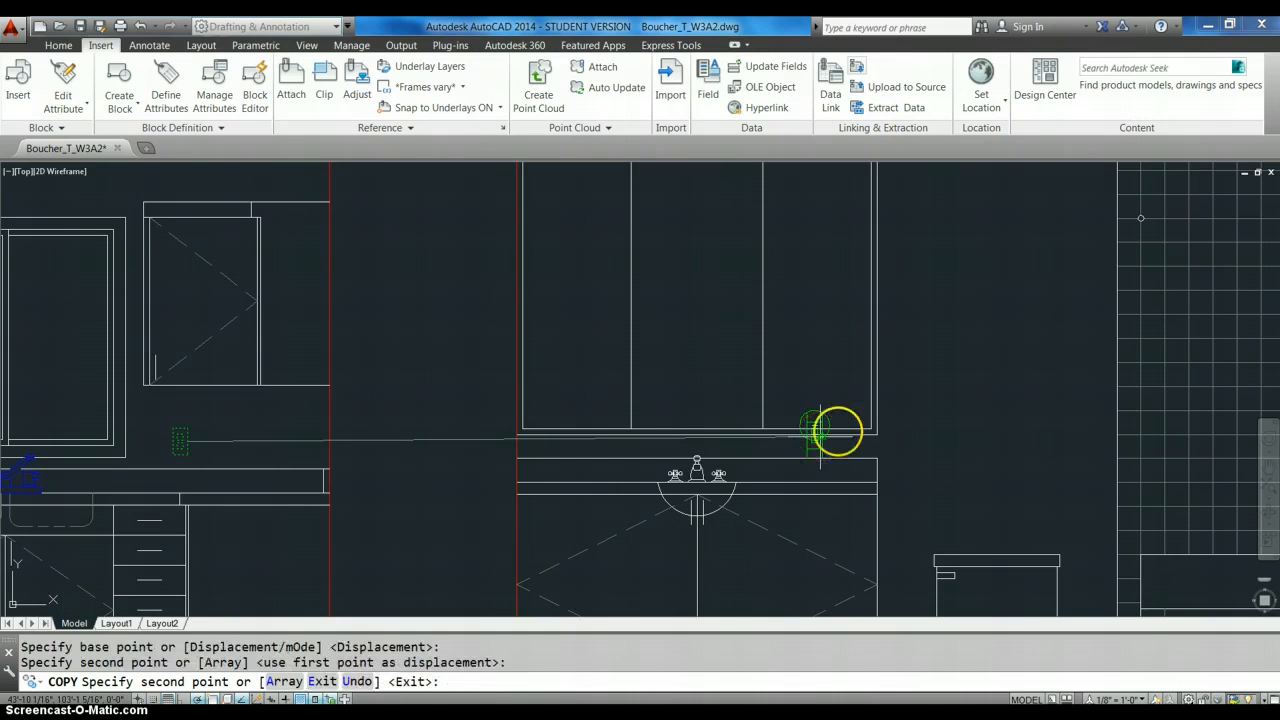
- Move the copied outlet block straight down so its top edge meets the underside of the three-panel cabinet above the bathroom vanity
key(Escape)
text(m)
key(Return)
scroll(834, 395, up, 2)
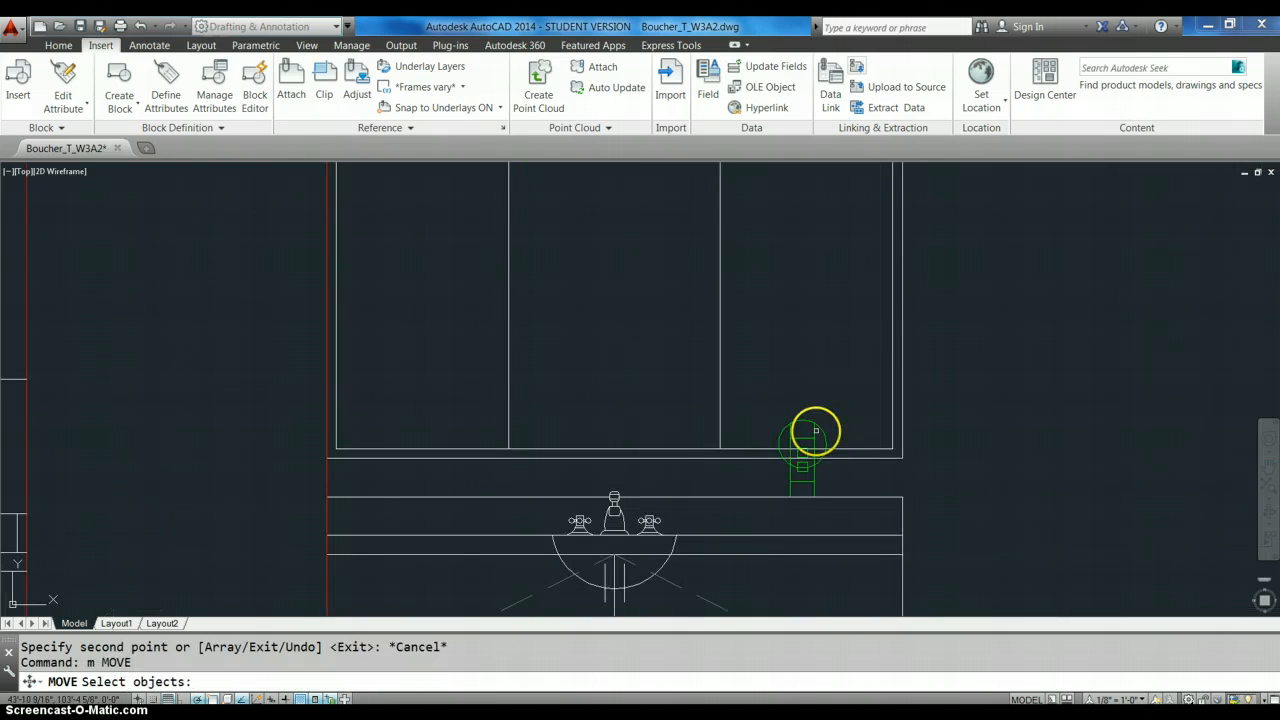
click(800, 441)
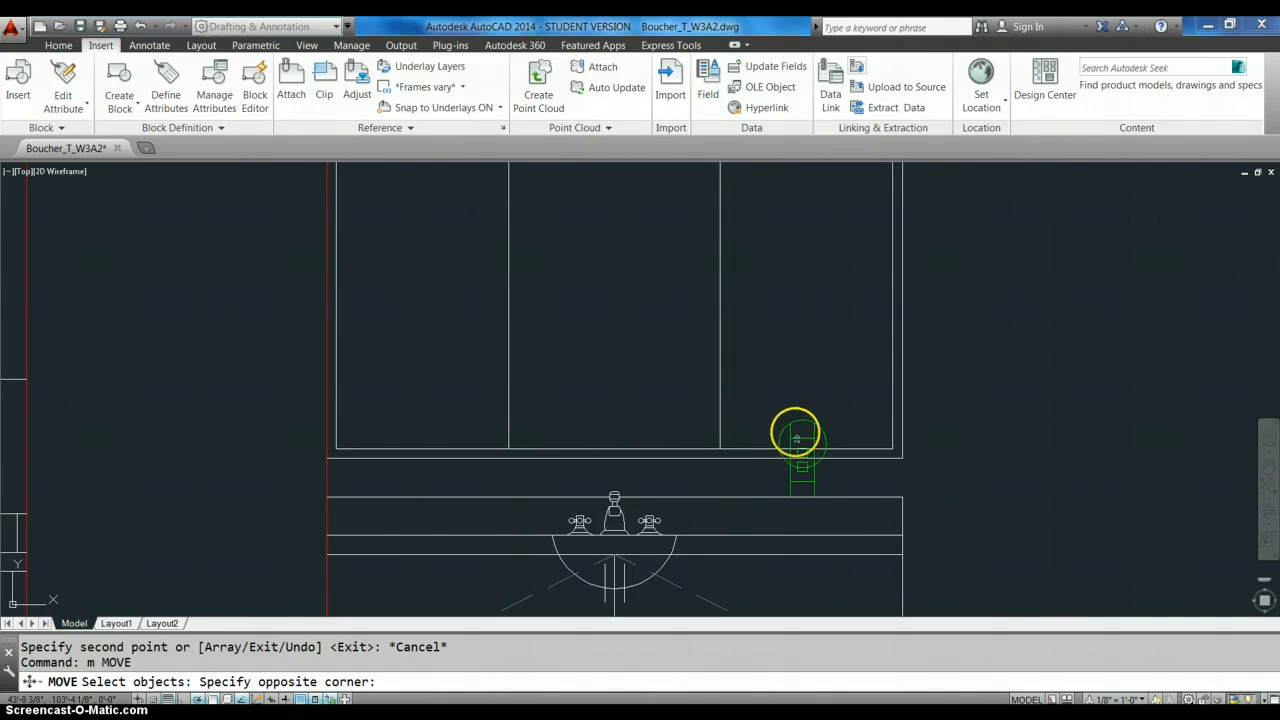
click(803, 433)
key(Return)
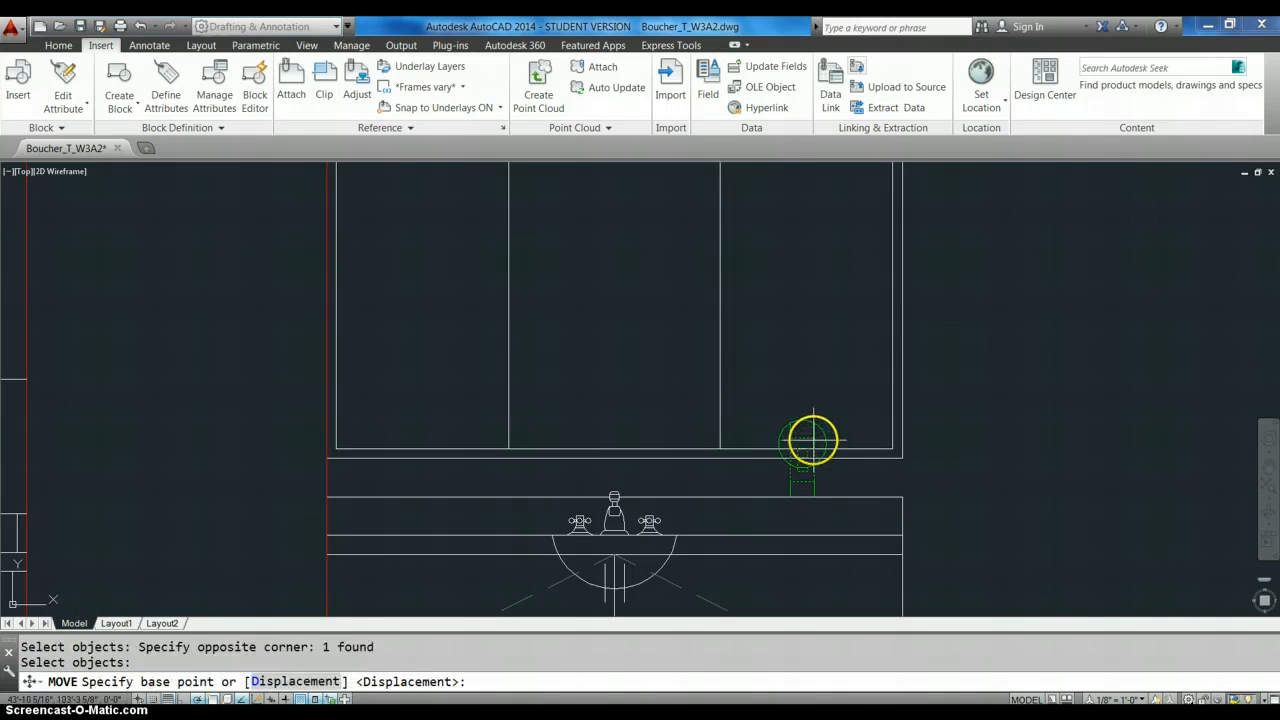
click(813, 455)
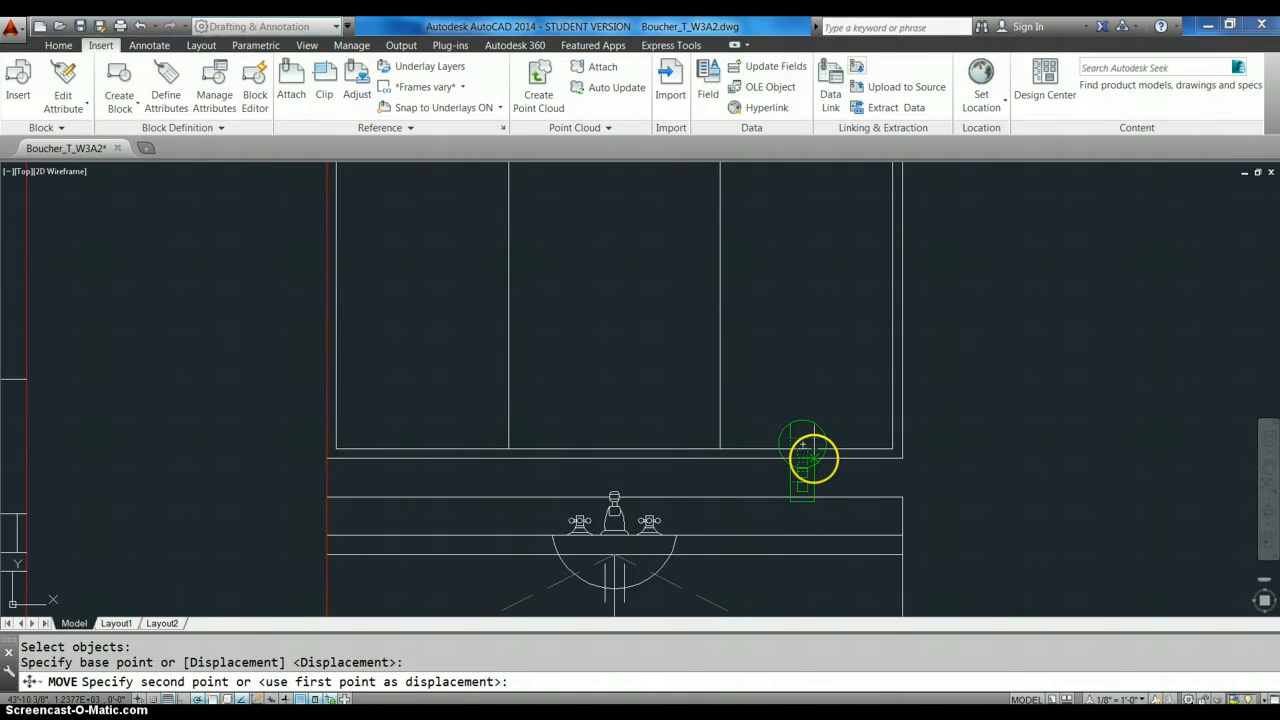
key(Escape)
- Erase the old round outlet symbol above the bathroom vanity, keeping the new outlet block
click(791, 412)
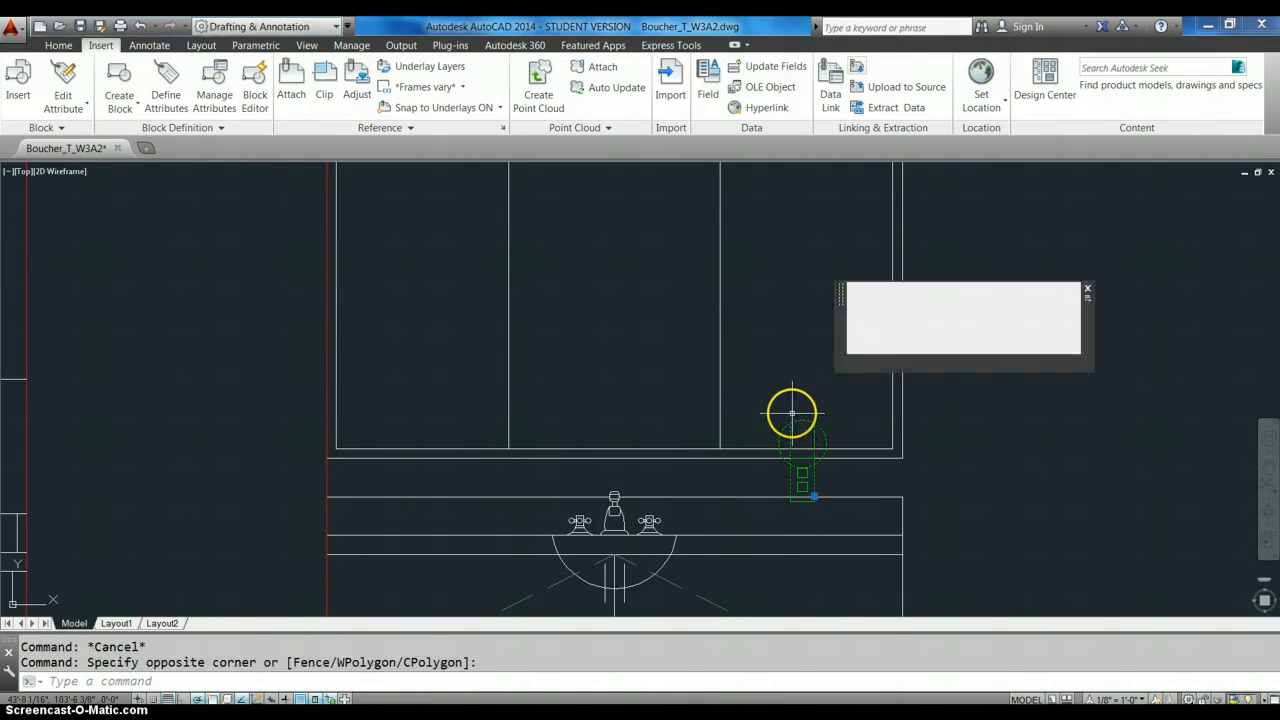
text(e)
key(Return)
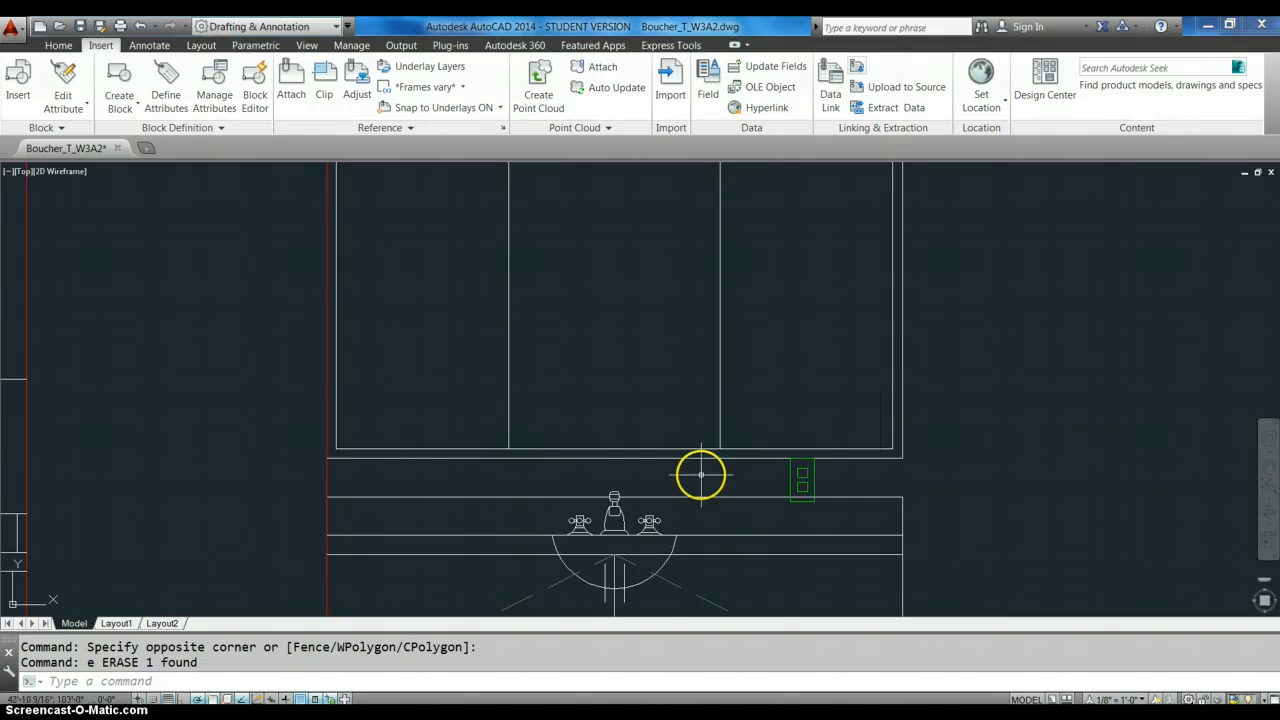
- Check which layers the bathroom sink arc, the bathroom faucet block and the toilet block are on
scroll(701, 476, down, 2)
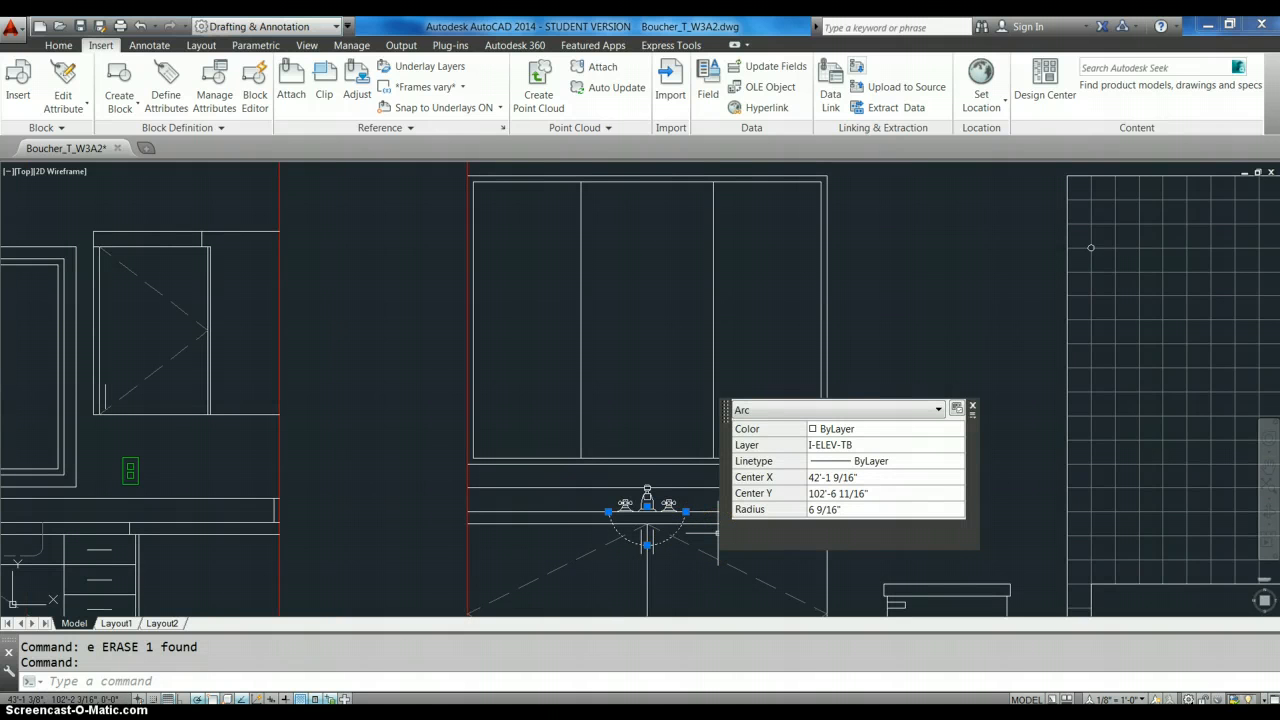
key(Escape)
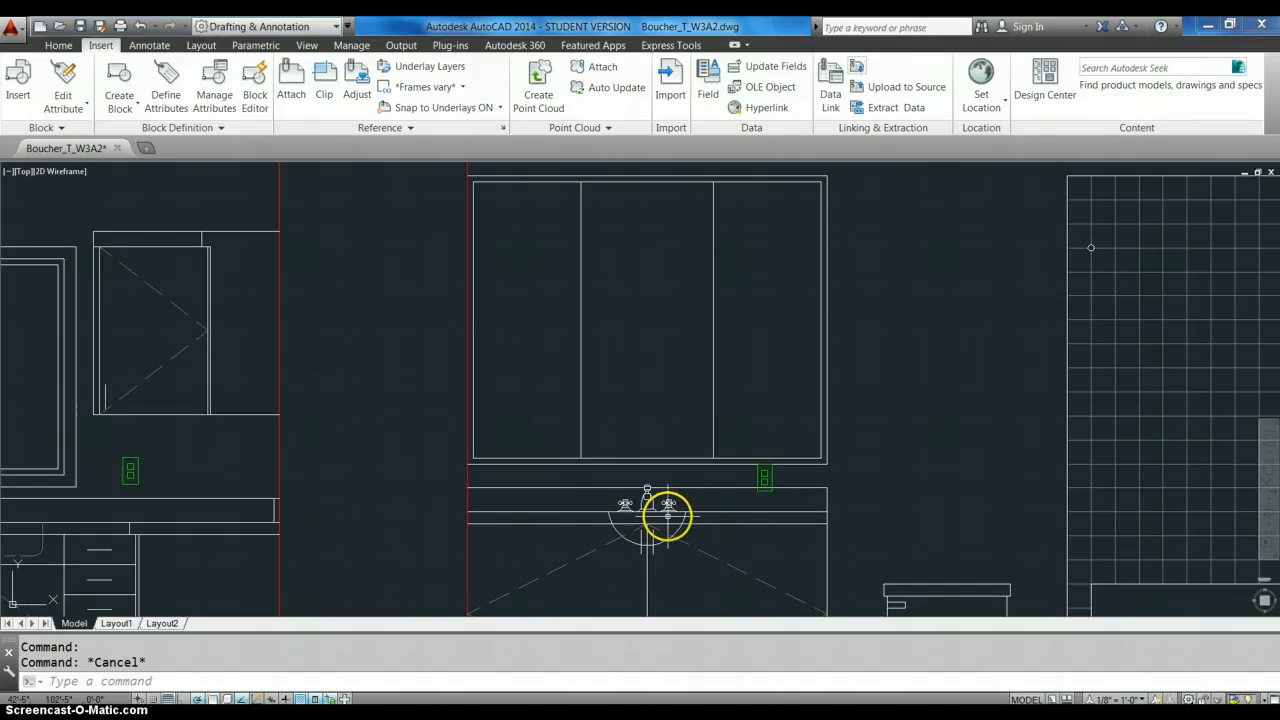
click(650, 497)
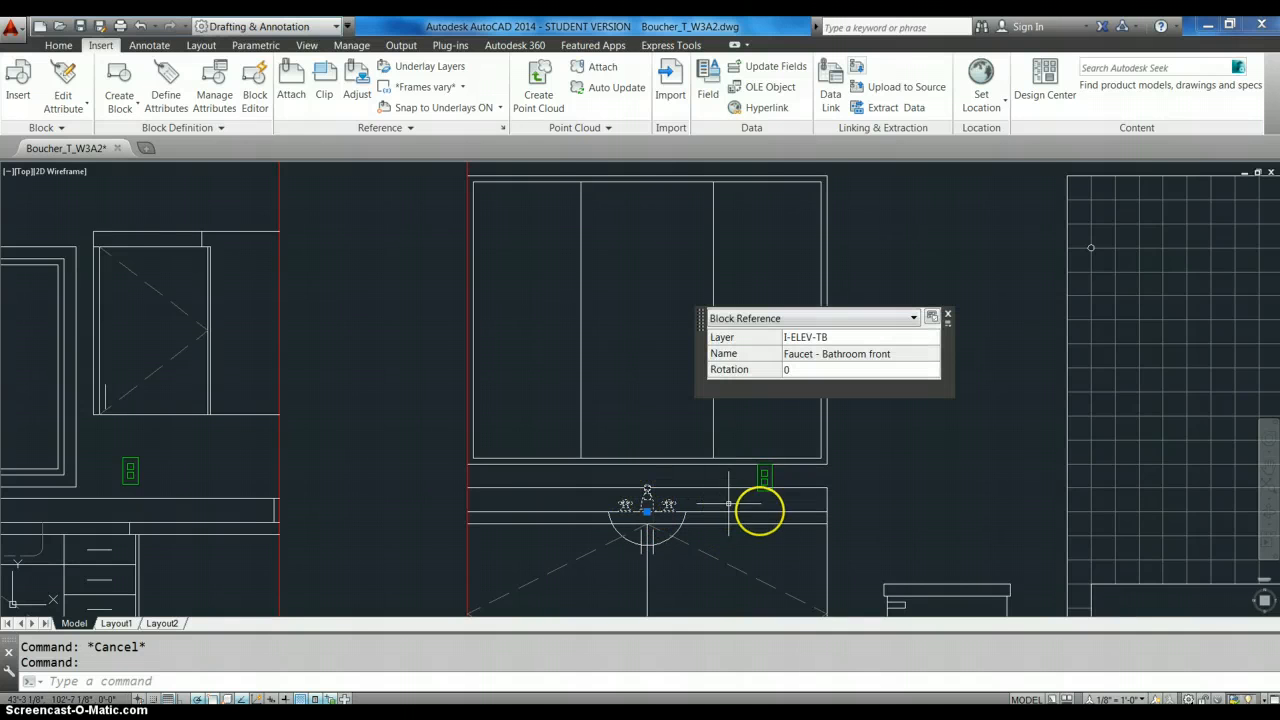
scroll(774, 516, down, 2)
scroll(776, 516, down, 2)
key(Escape)
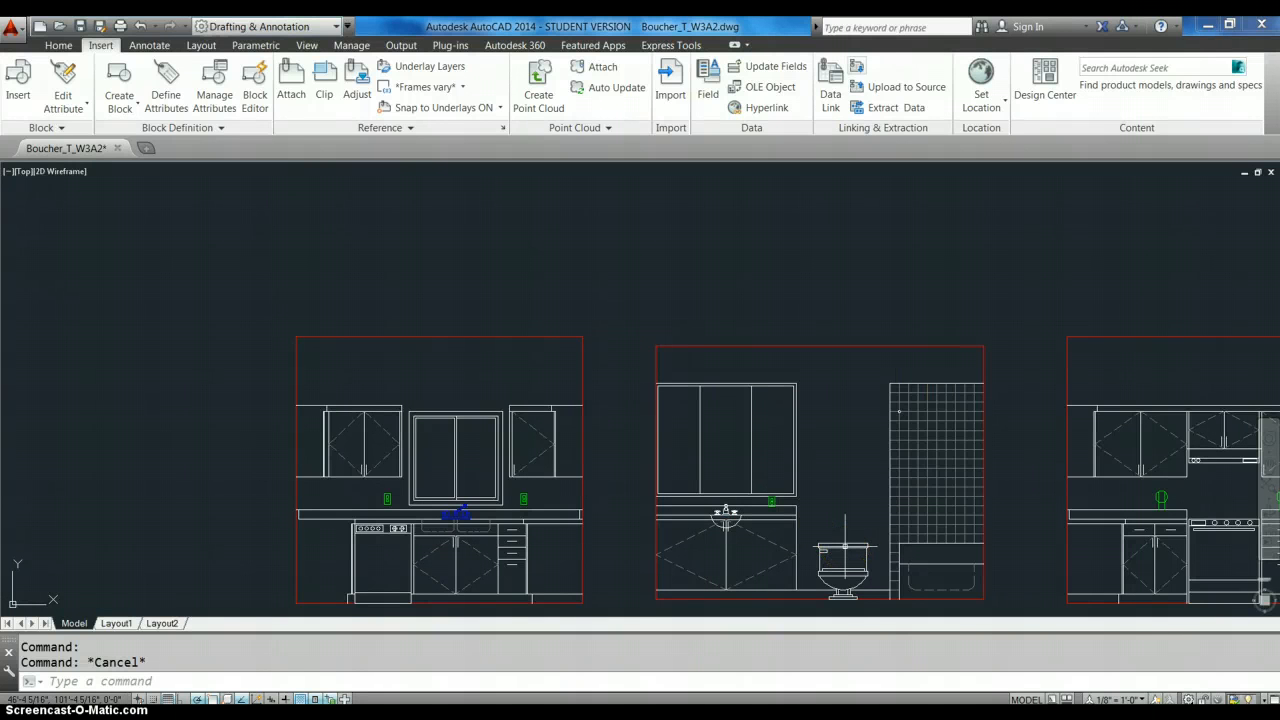
click(838, 533)
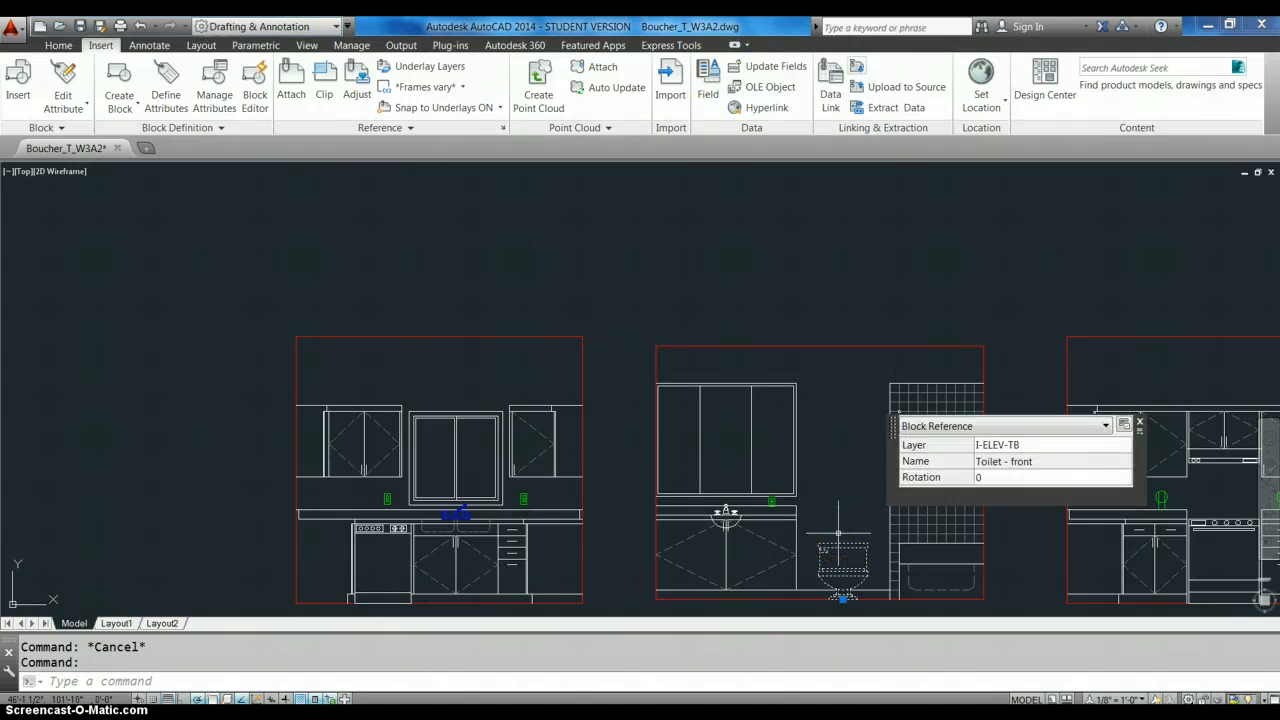
key(Escape)
click(729, 412)
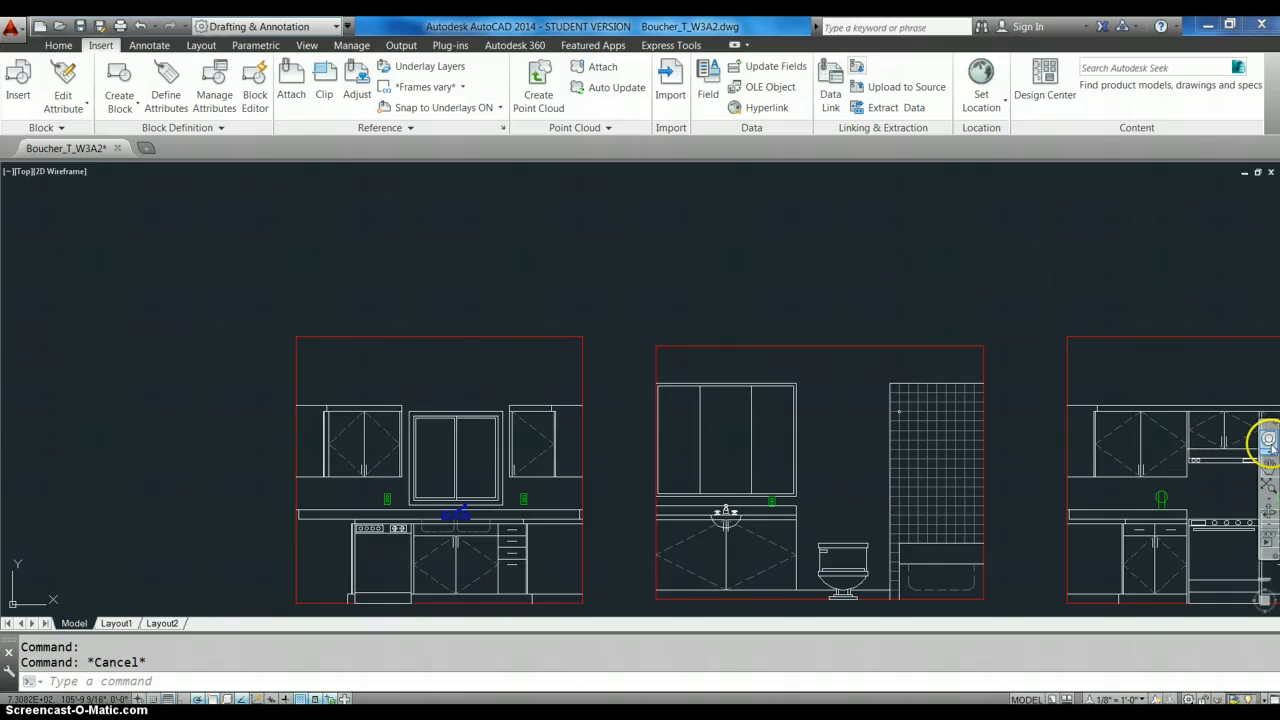
- Bring the whole kitchen range elevation with its two old outlet symbols into view
click(1268, 465)
drag(1214, 471, 843, 457)
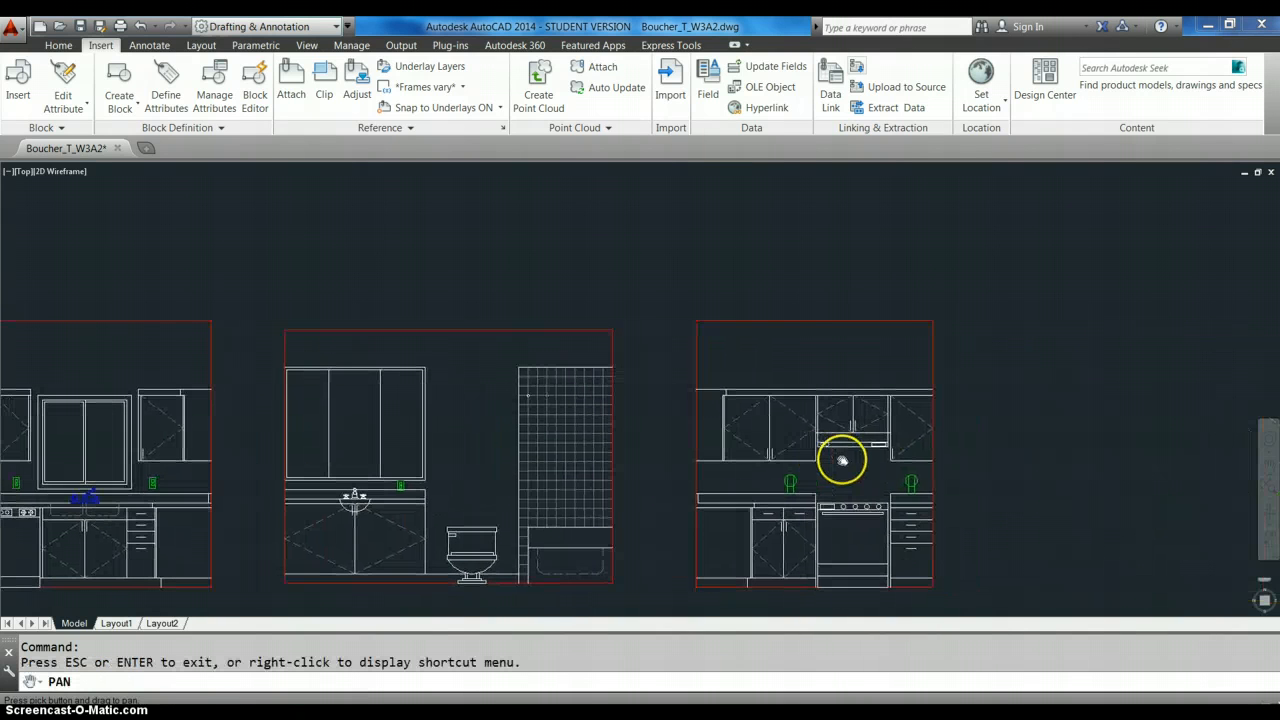
right_click(880, 476)
click(900, 486)
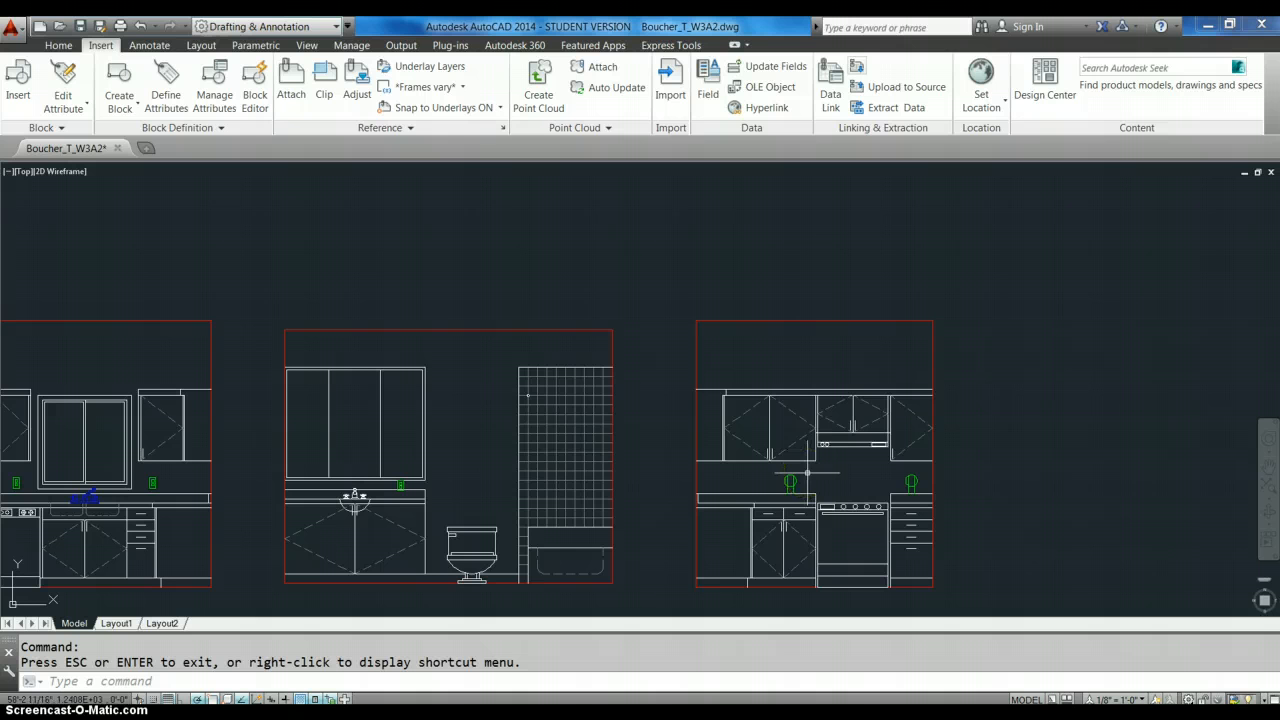
click(847, 477)
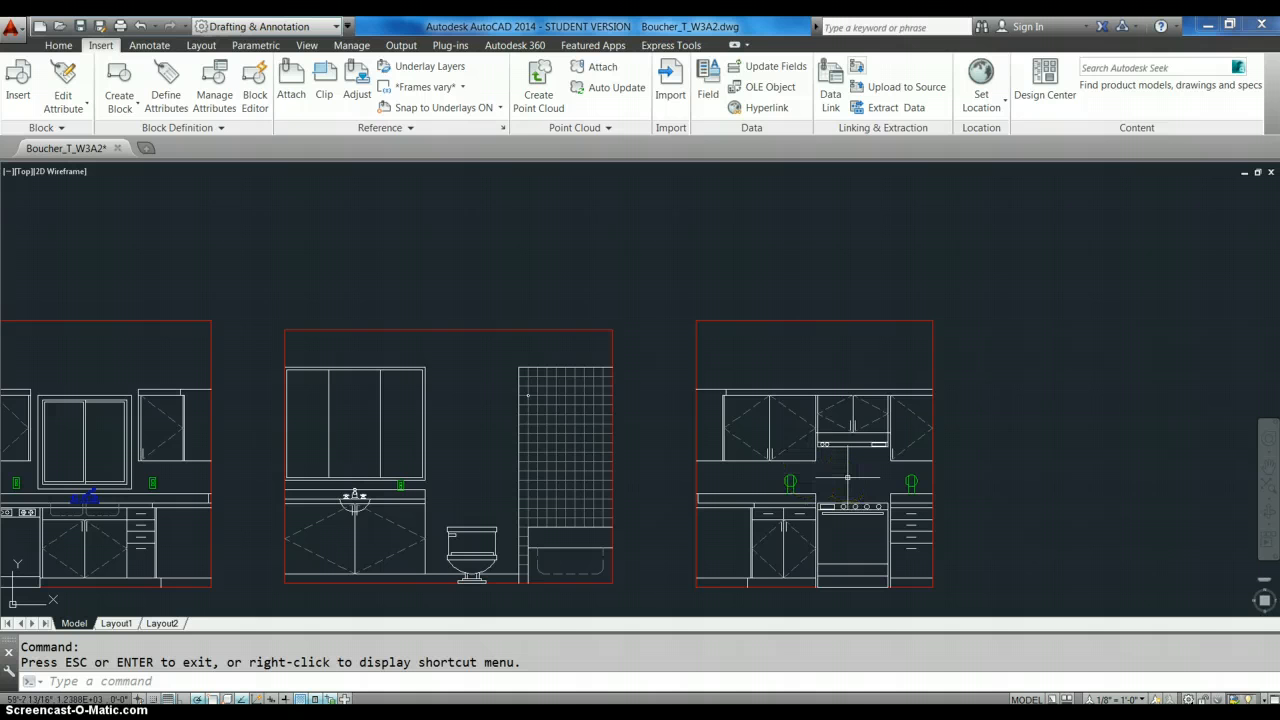